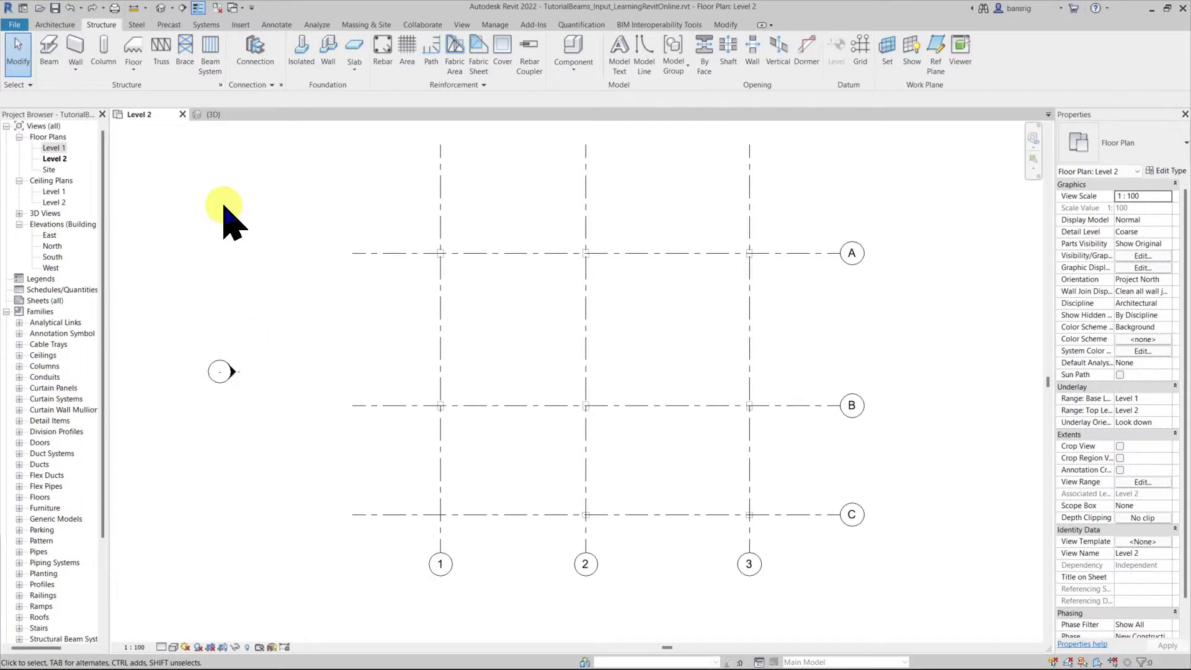
Check the column at grid A-3 in 3D, then return to the Level 2 plan
click(214, 114)
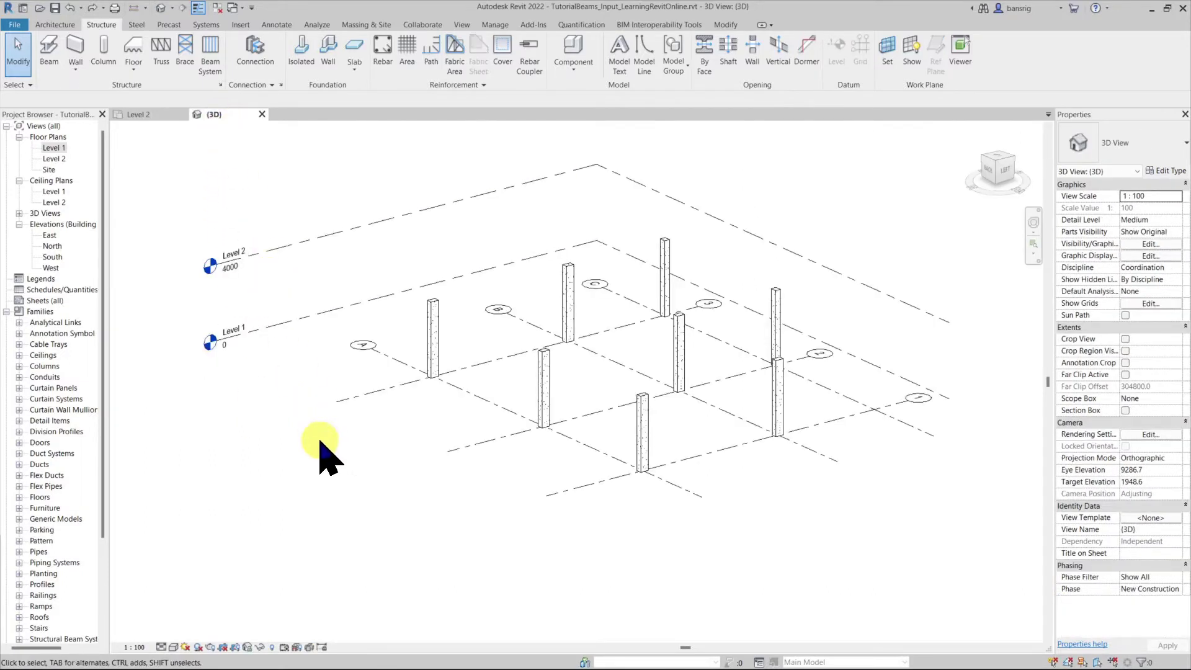
click(432, 332)
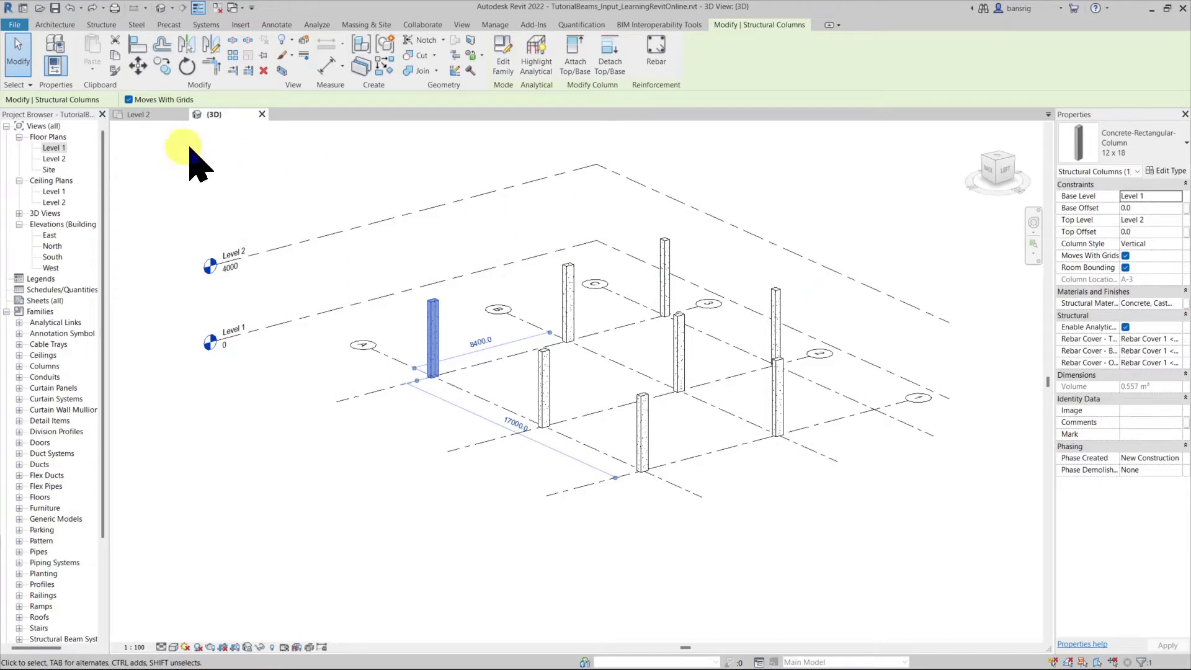
click(142, 114)
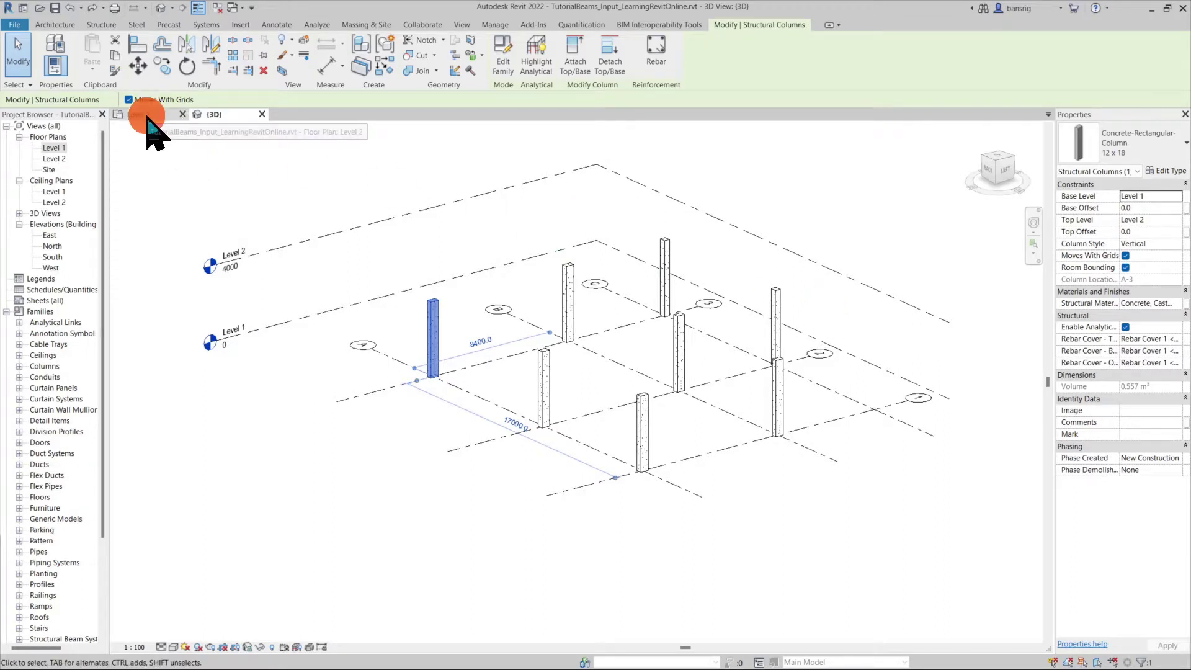
click(280, 303)
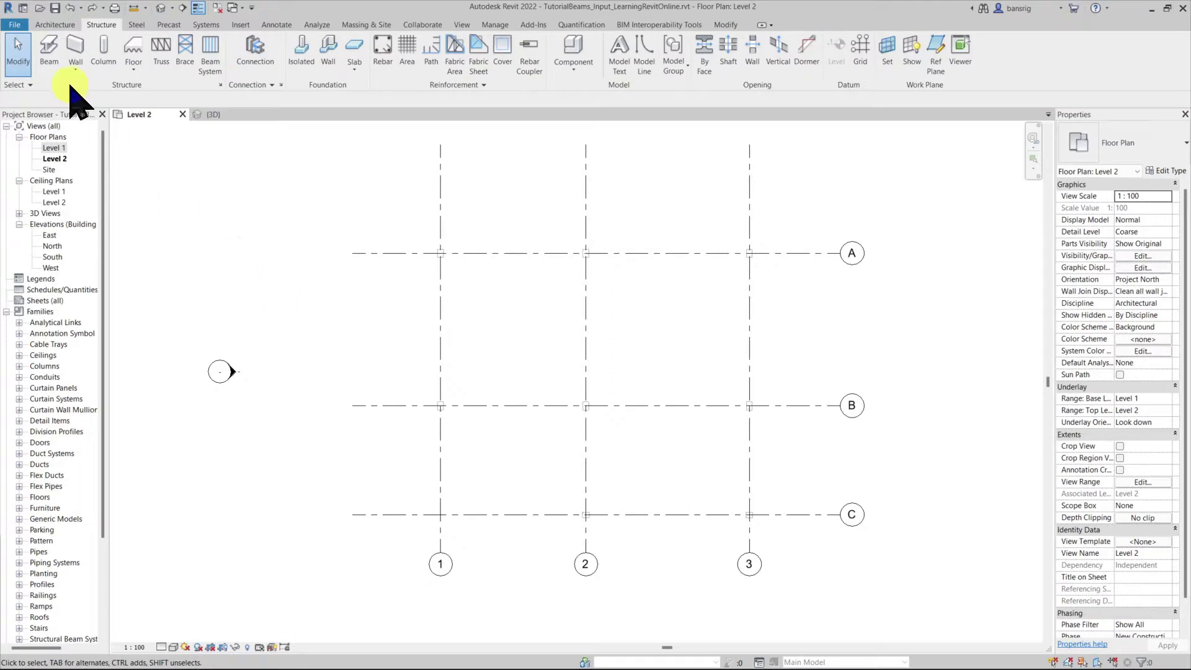
Start the Beam tool (BM) and load M_Concrete-Rectangular Beam.rfa from Structural Framing > Concrete
key(b)
key(m)
click(1103, 147)
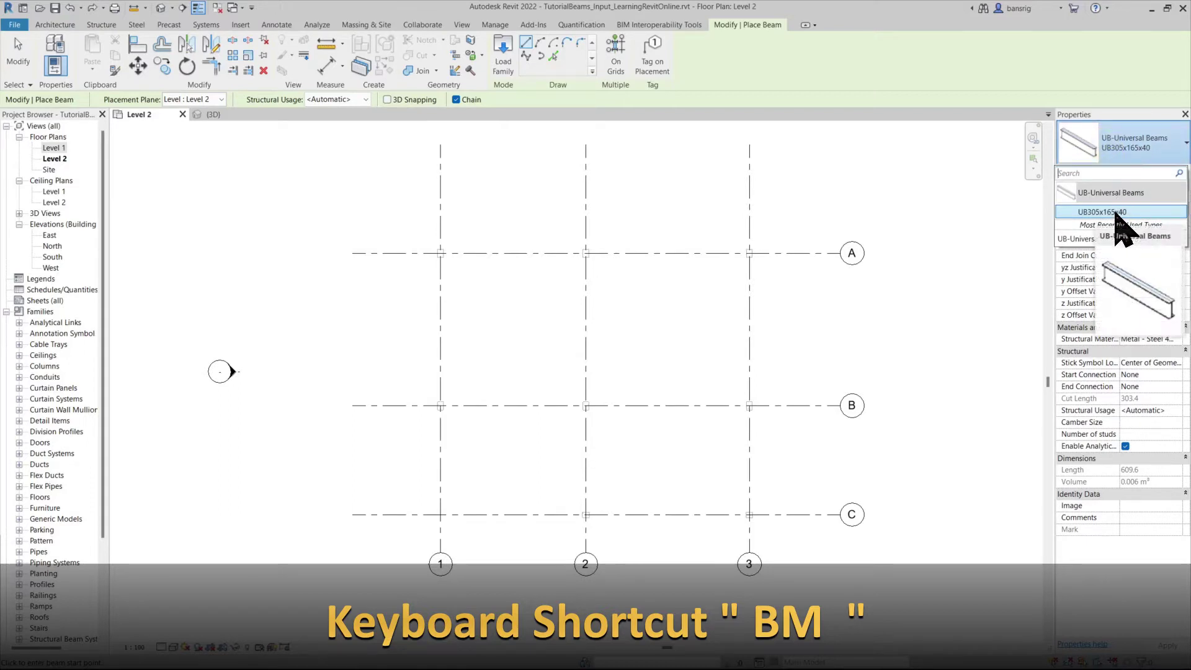
click(1153, 213)
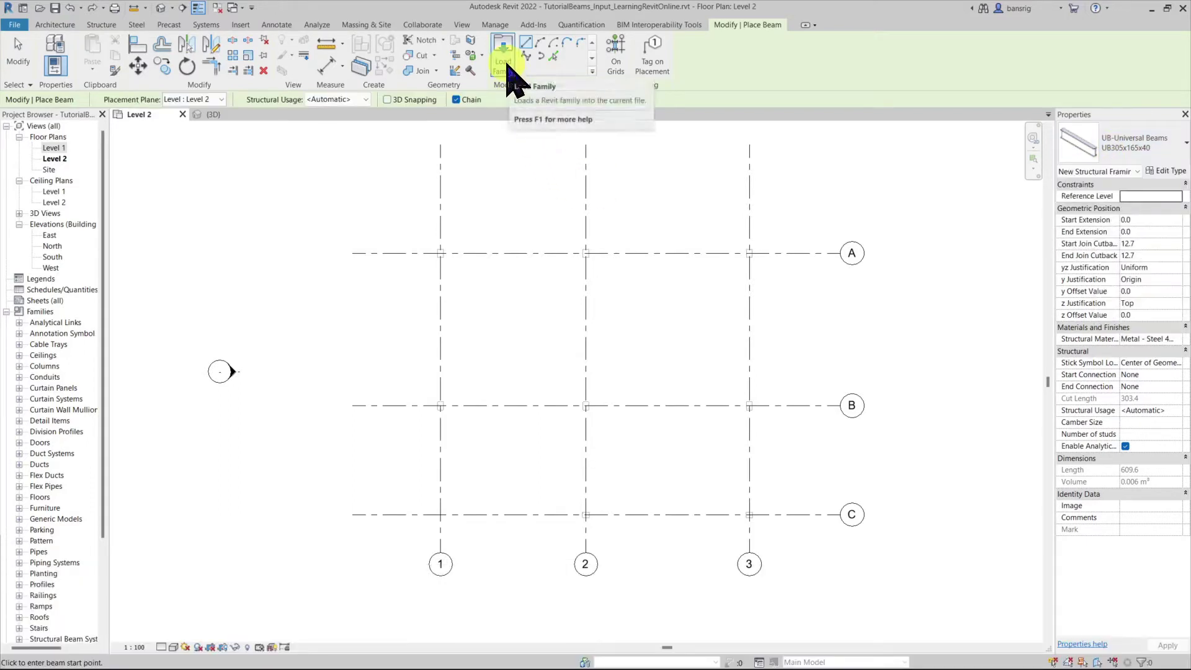
click(506, 63)
scroll(412, 329, down, 6)
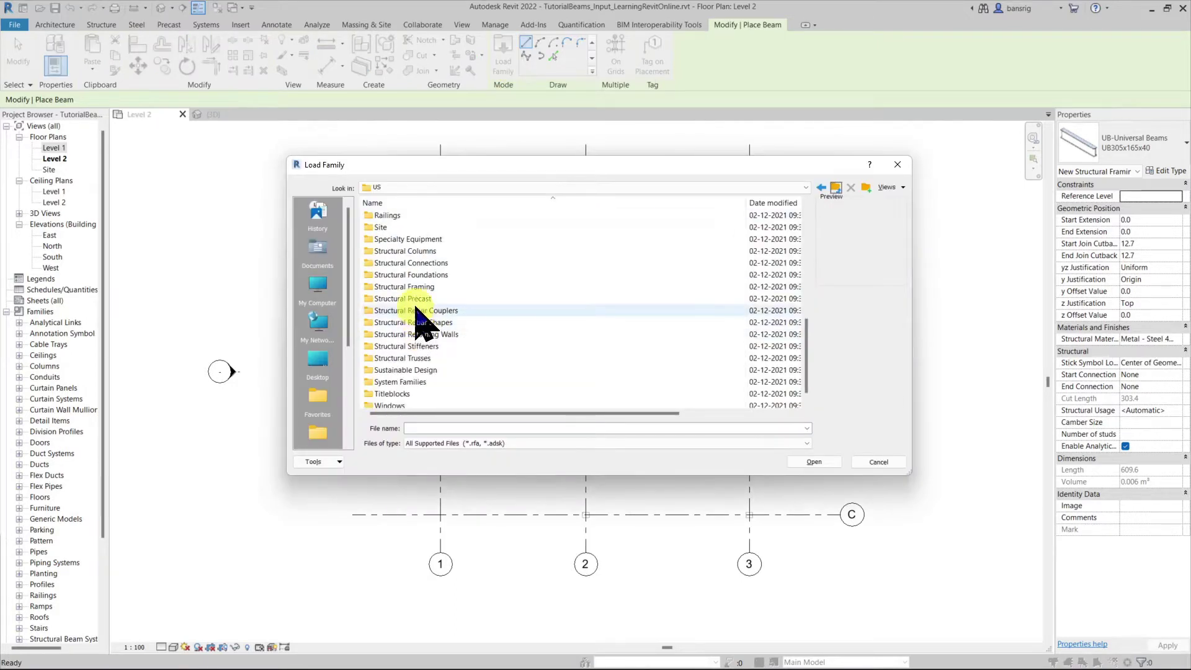
double_click(422, 286)
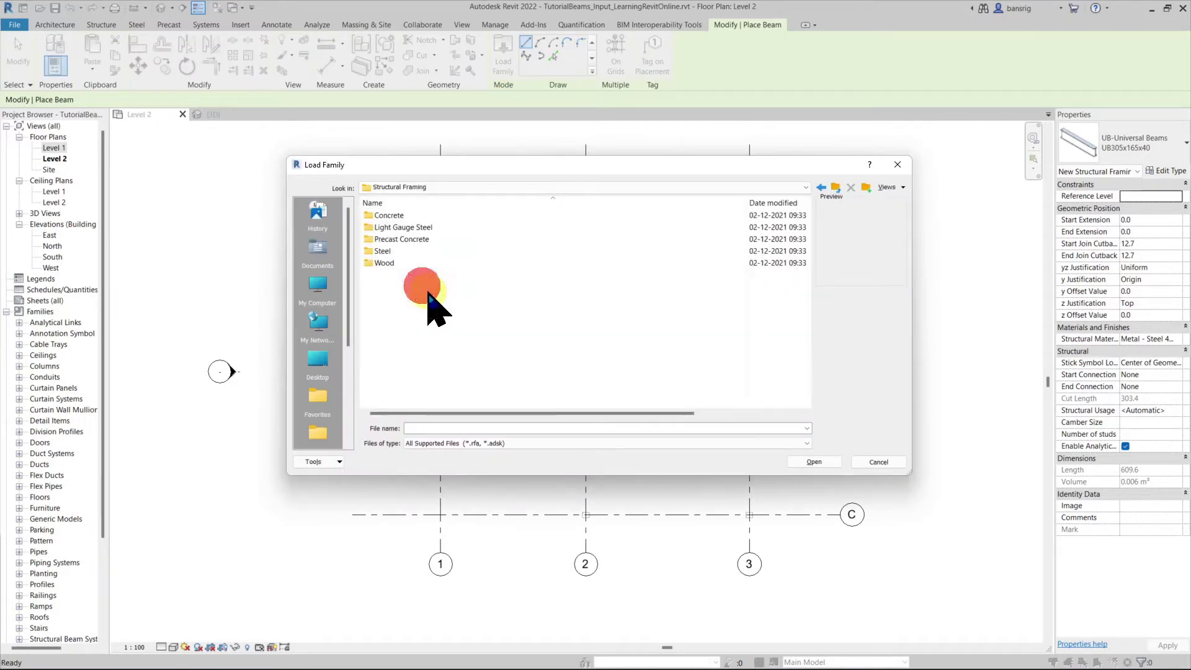
double_click(388, 215)
click(422, 215)
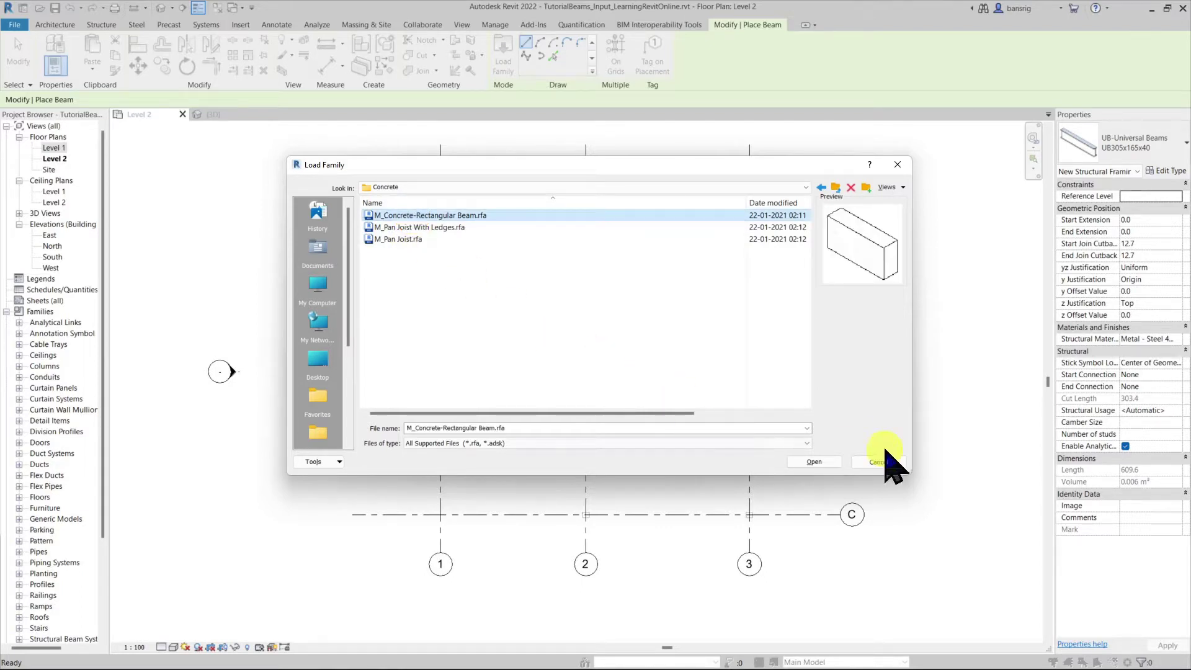
click(818, 462)
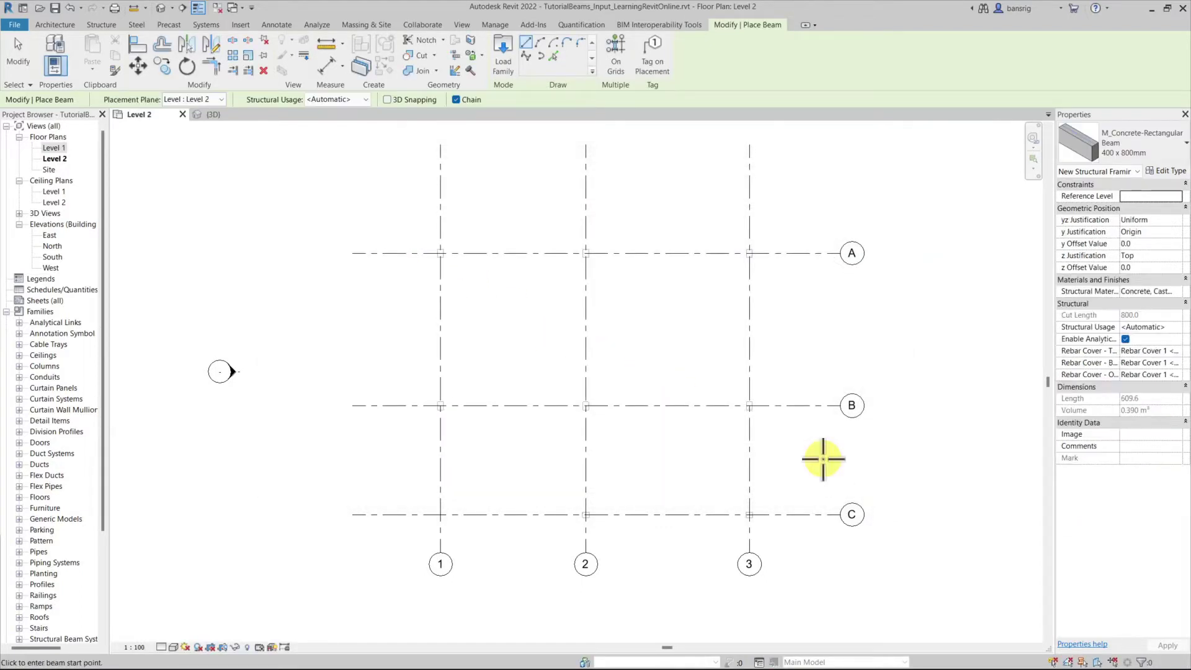
Choose the 300 x 600mm concrete beam type in the type selector
click(1144, 146)
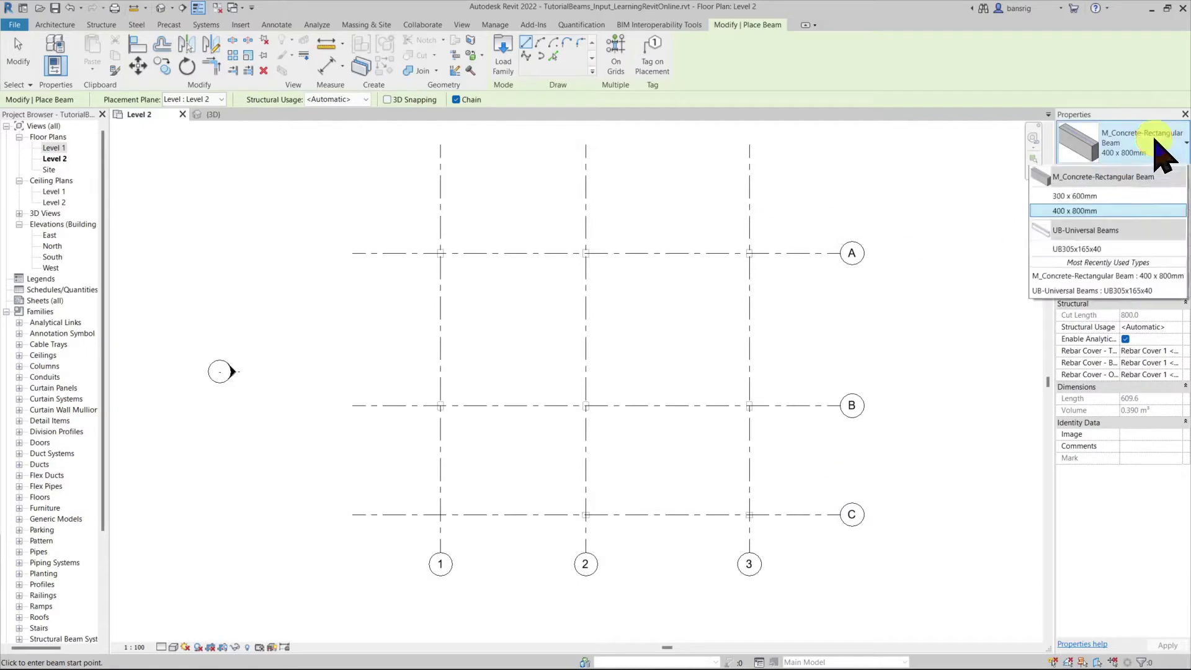
click(1072, 211)
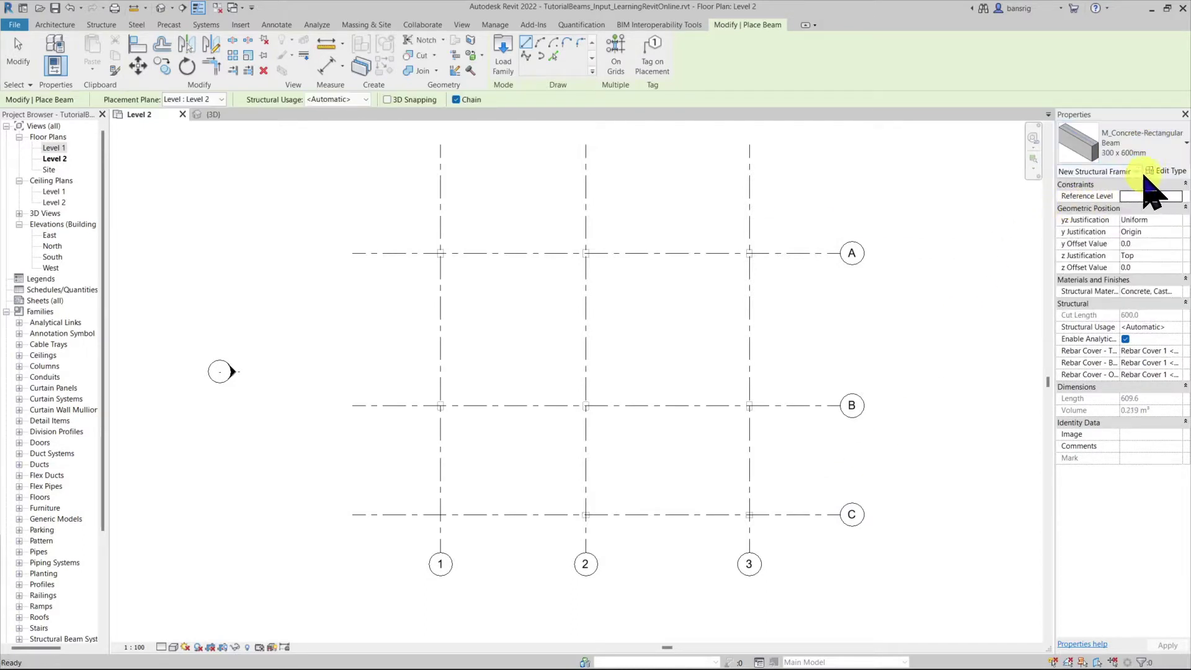
click(1163, 143)
click(1101, 202)
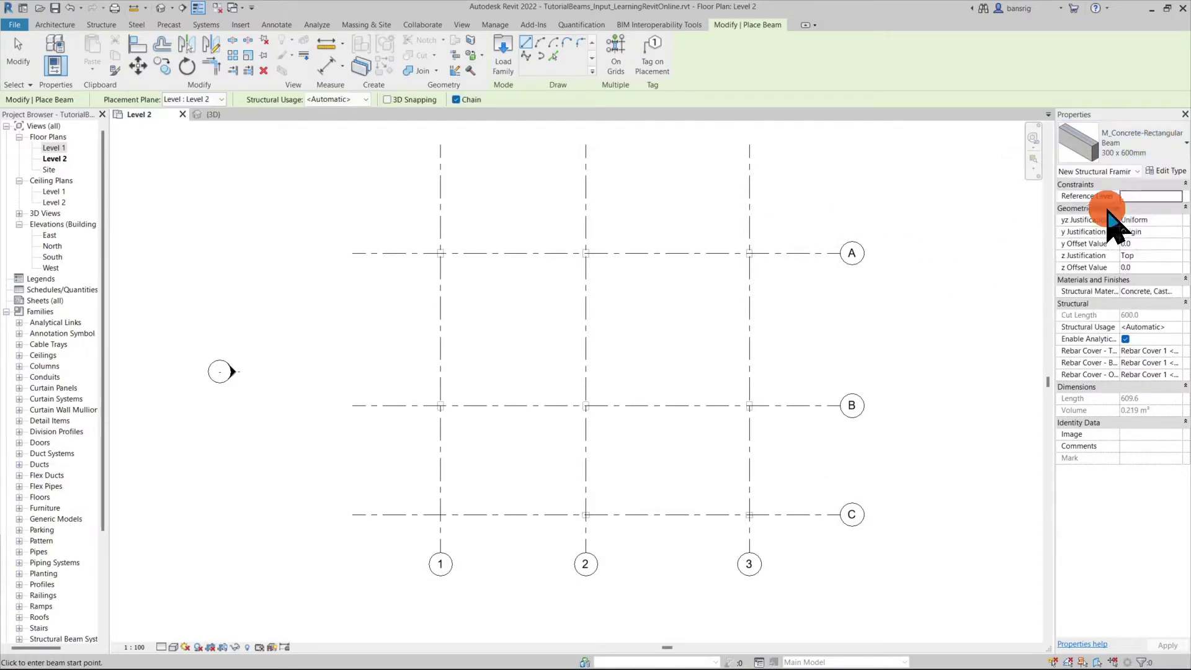
Duplicate the type as 230x450 with b 230 and h 450
click(1161, 171)
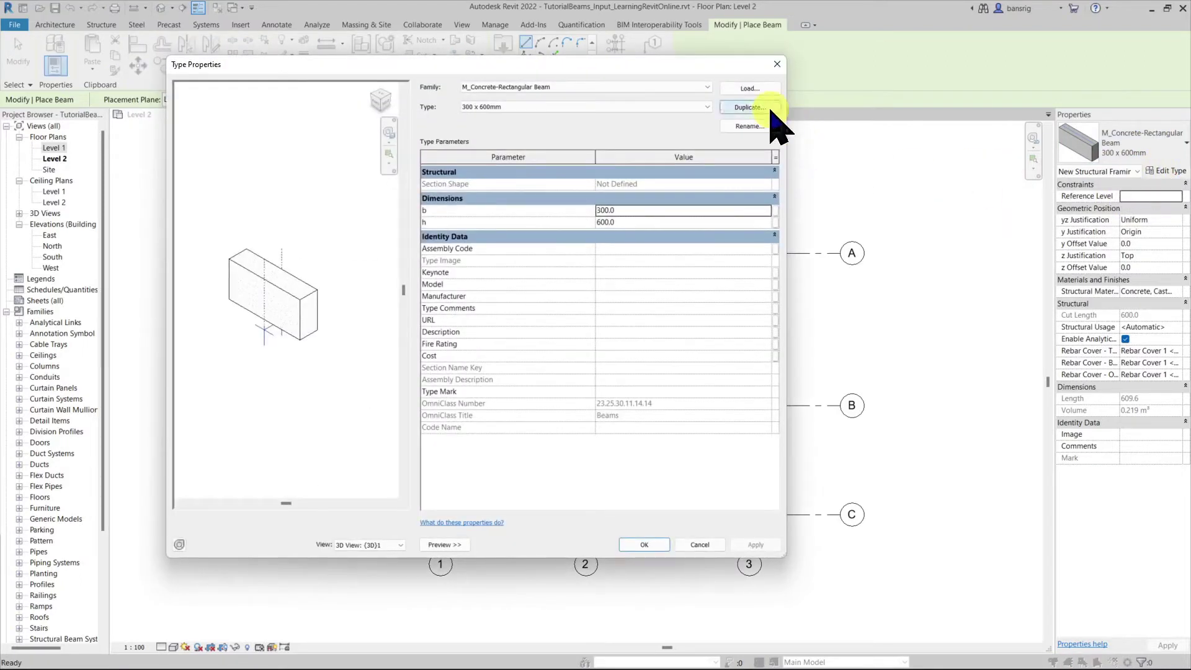
click(769, 111)
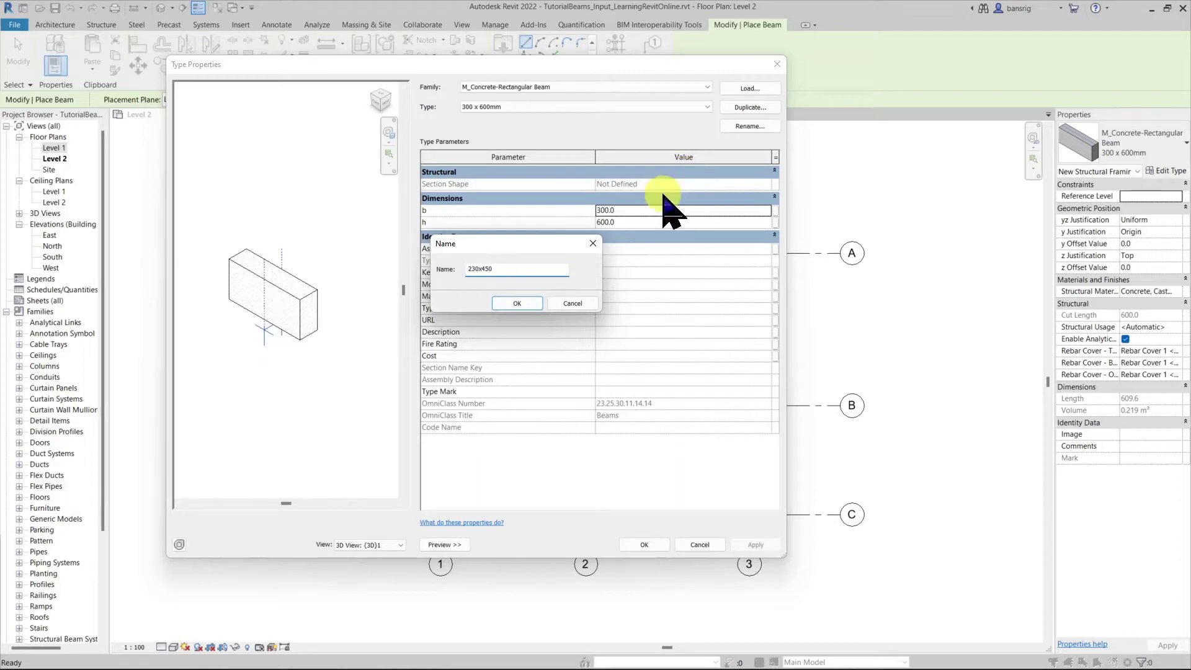
click(517, 303)
click(641, 210)
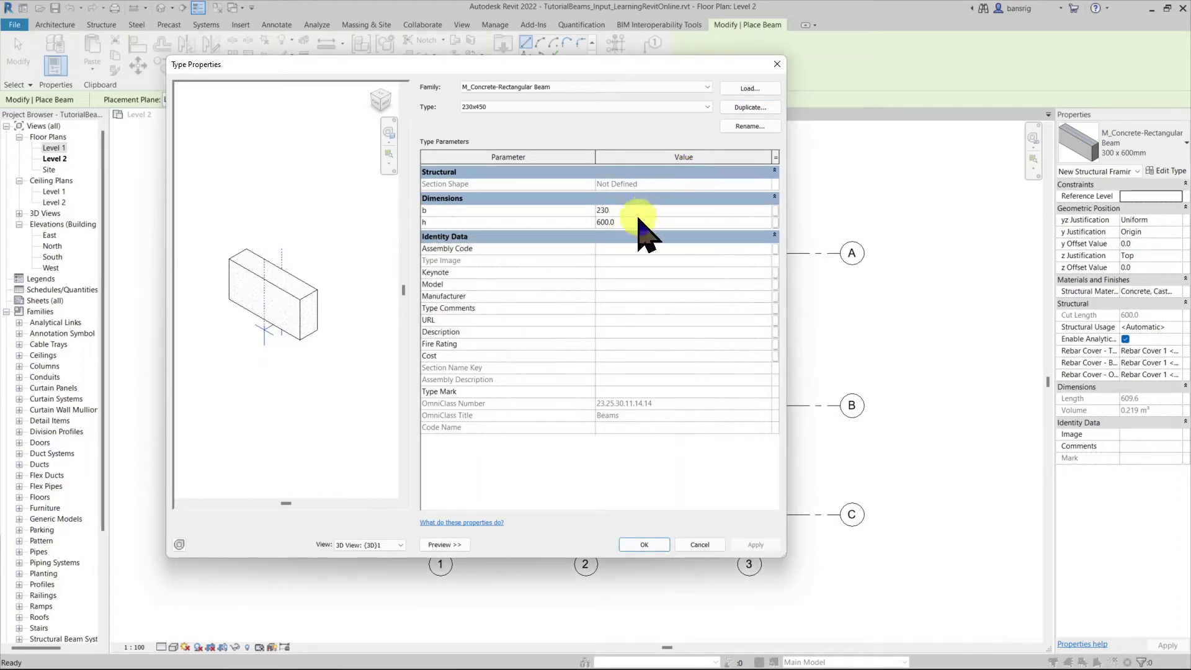
click(639, 221)
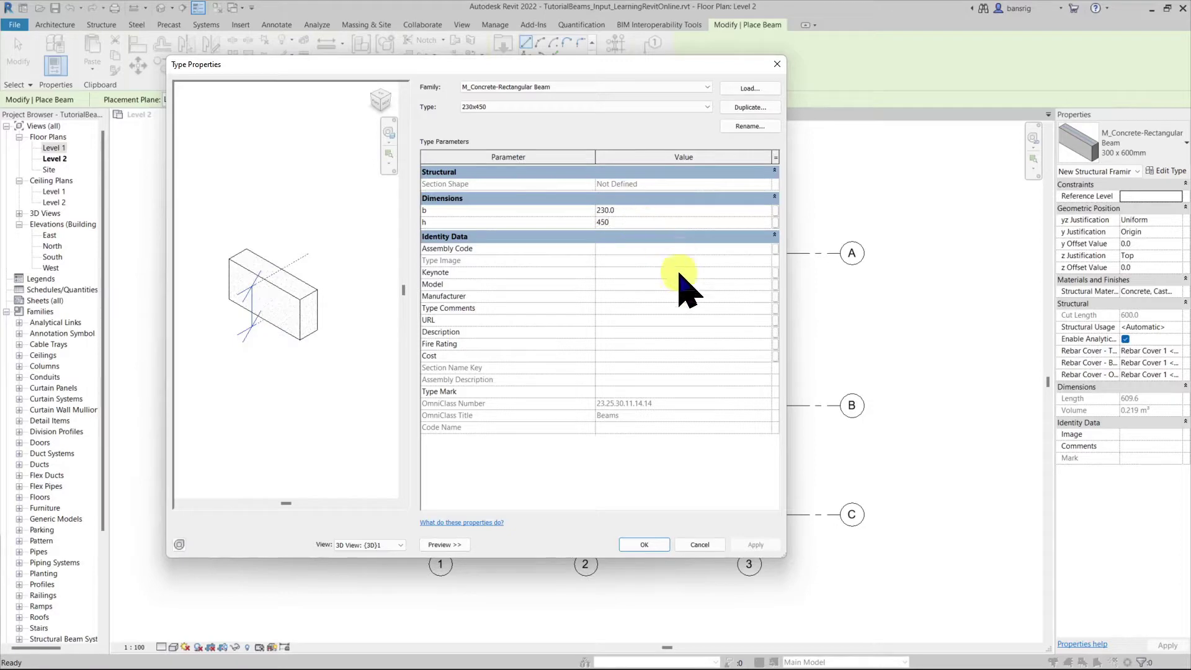
click(645, 544)
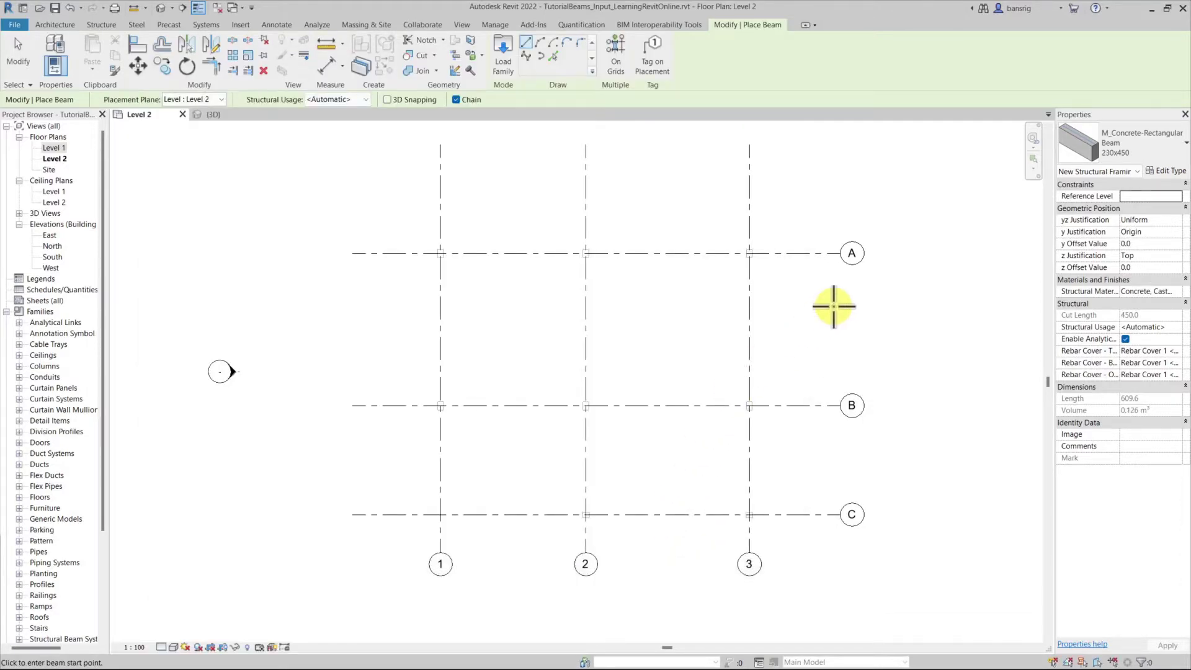
Draw an 8400-long 230x450 beam from the upper grid intersection to the lower one
scroll(452, 390, up, 3)
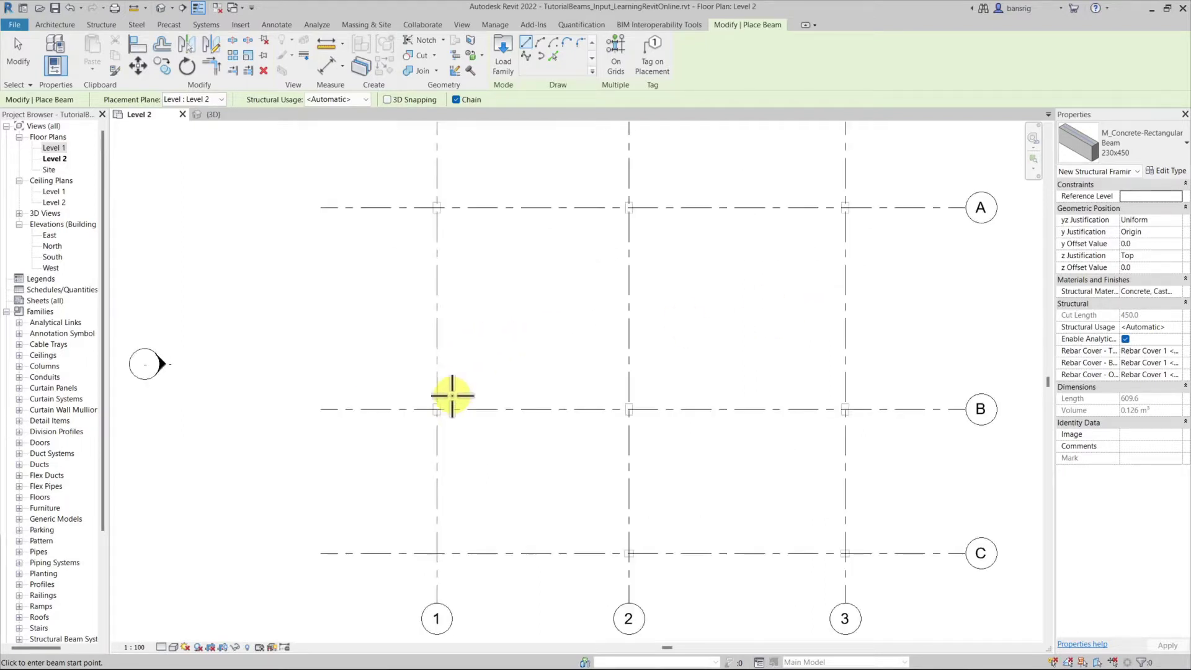
scroll(441, 186, up, 3)
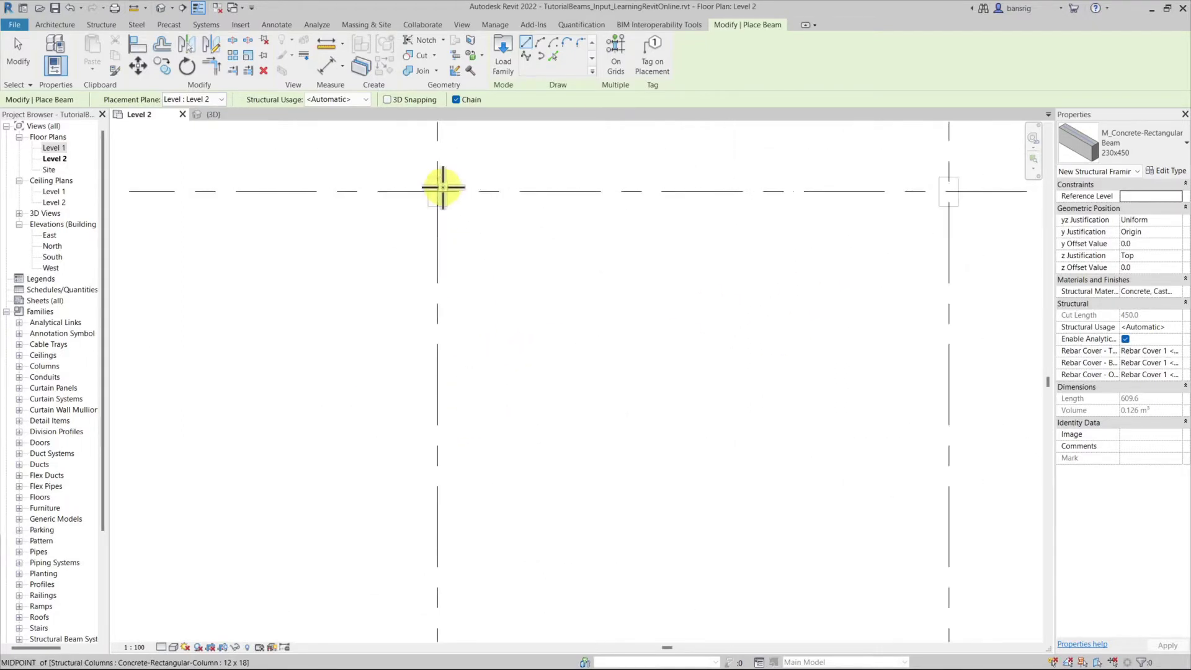
click(439, 189)
scroll(438, 368, down, 2)
middle_drag(438, 471, 465, 338)
scroll(466, 338, up, 2)
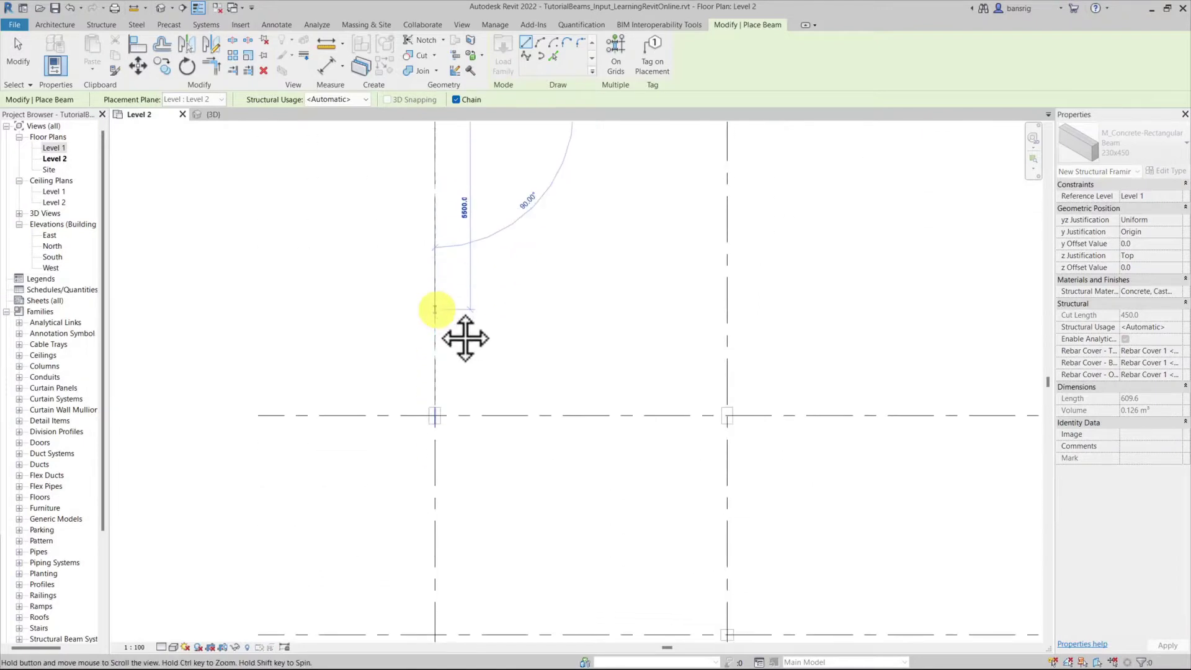
click(436, 428)
scroll(489, 402, down, 2)
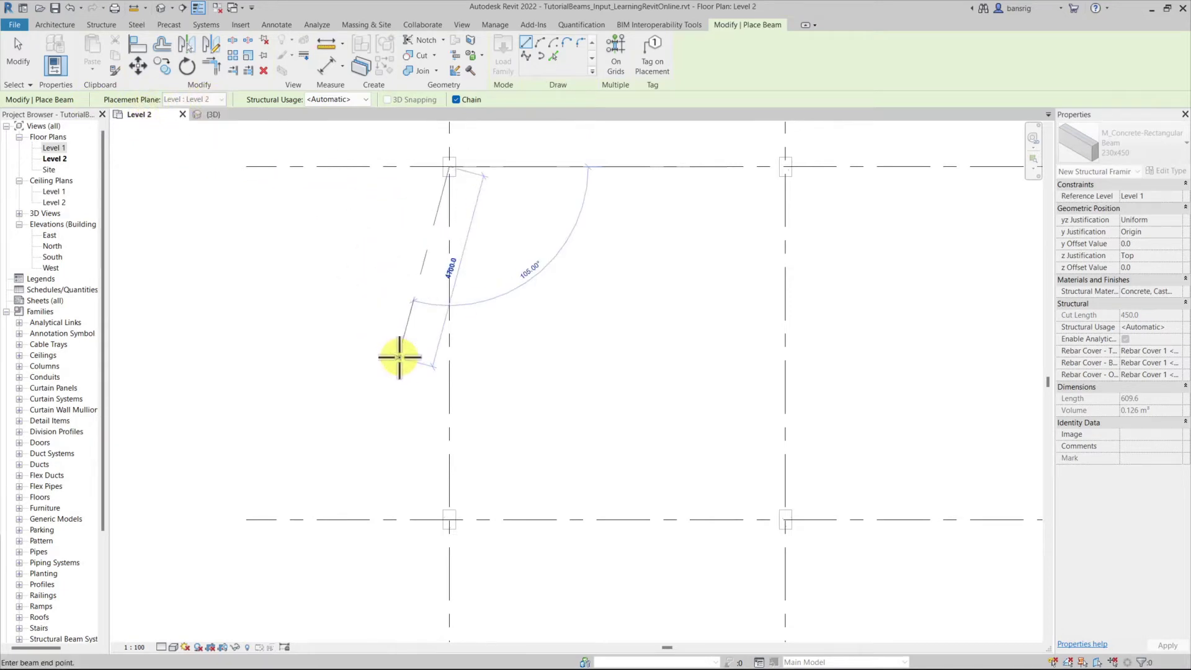
click(450, 519)
key(Escape)
key(Escape)
click(216, 114)
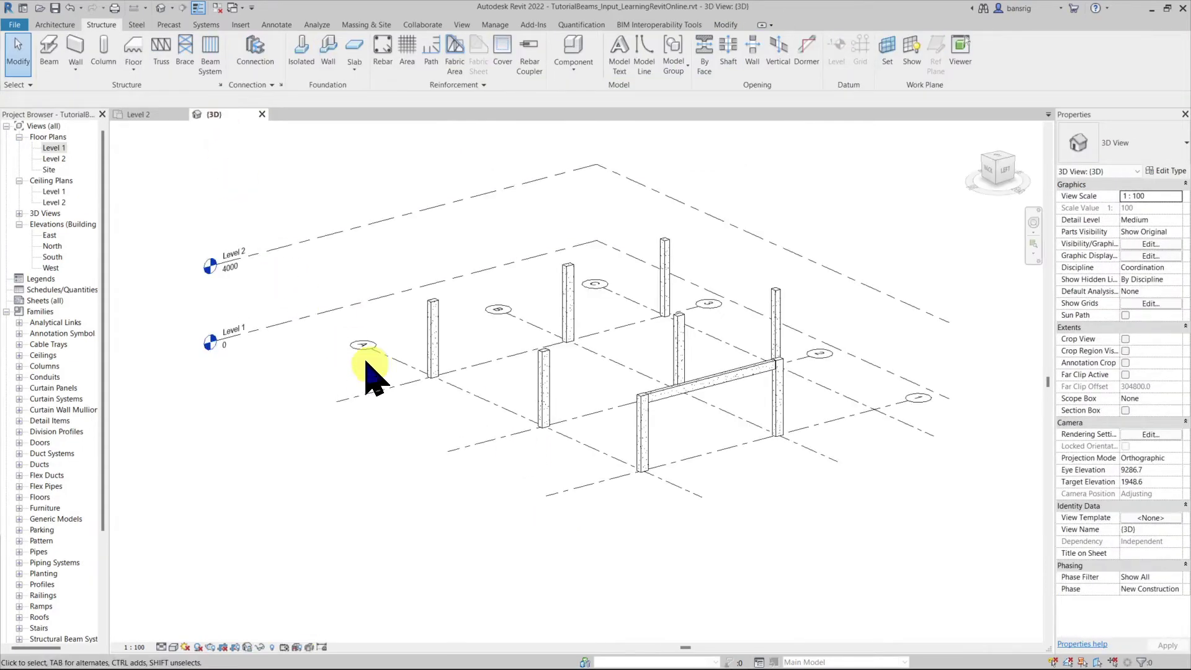
scroll(768, 437, up, 5)
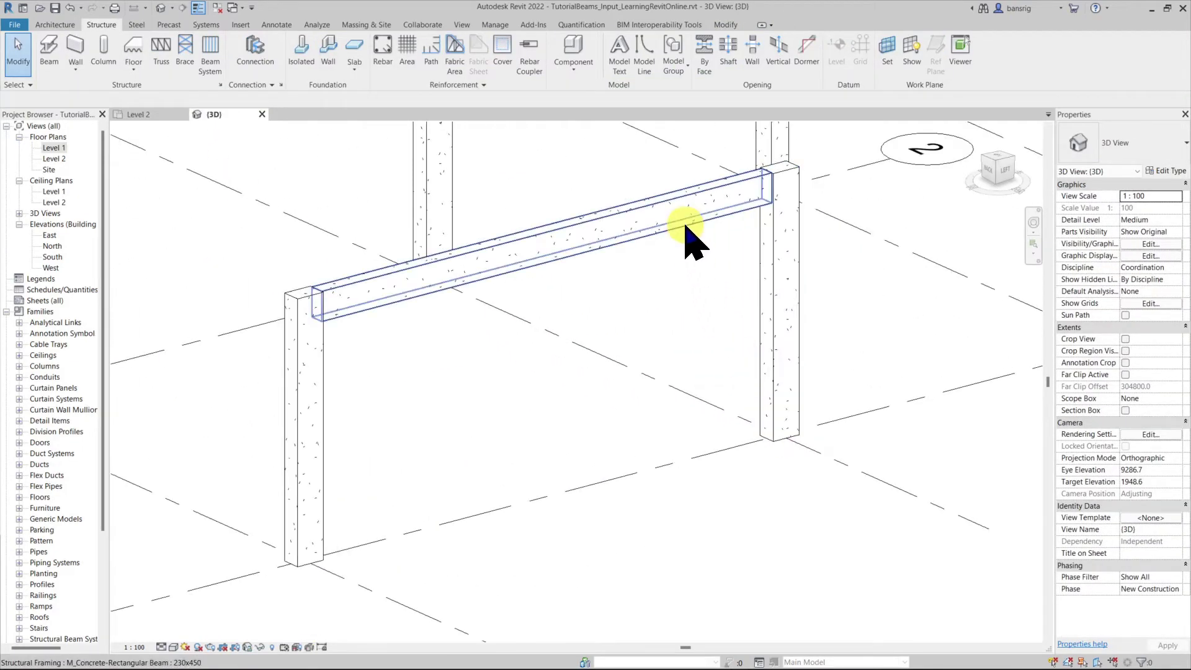
click(686, 227)
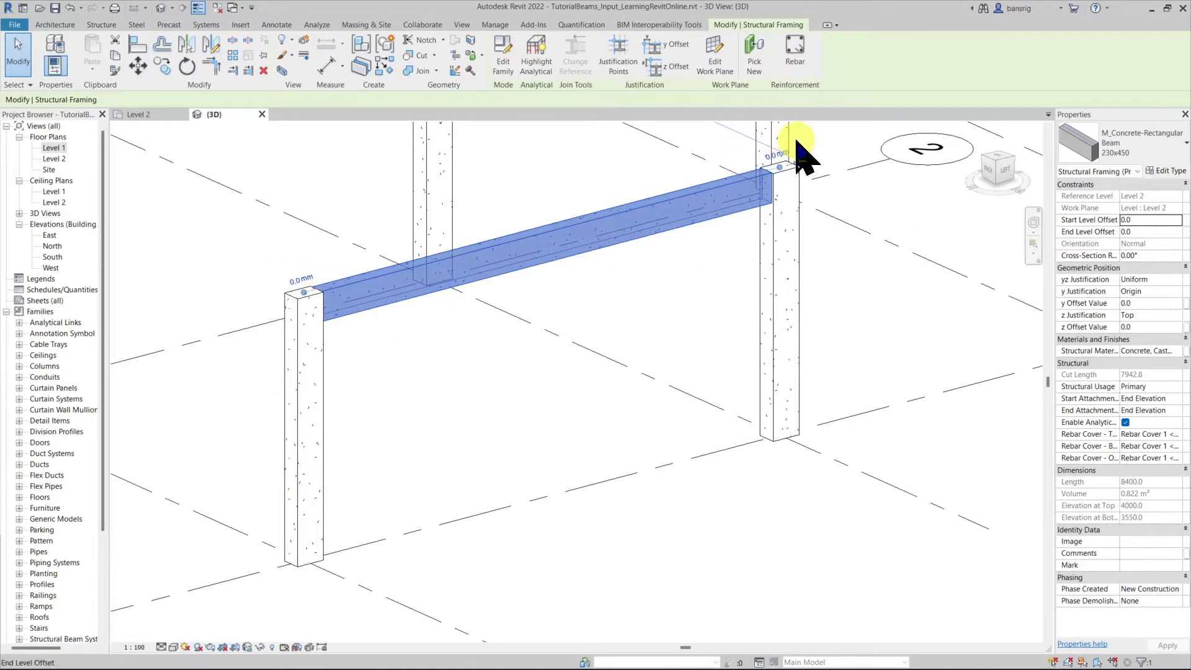
shift+middle_drag(722, 301, 899, 273)
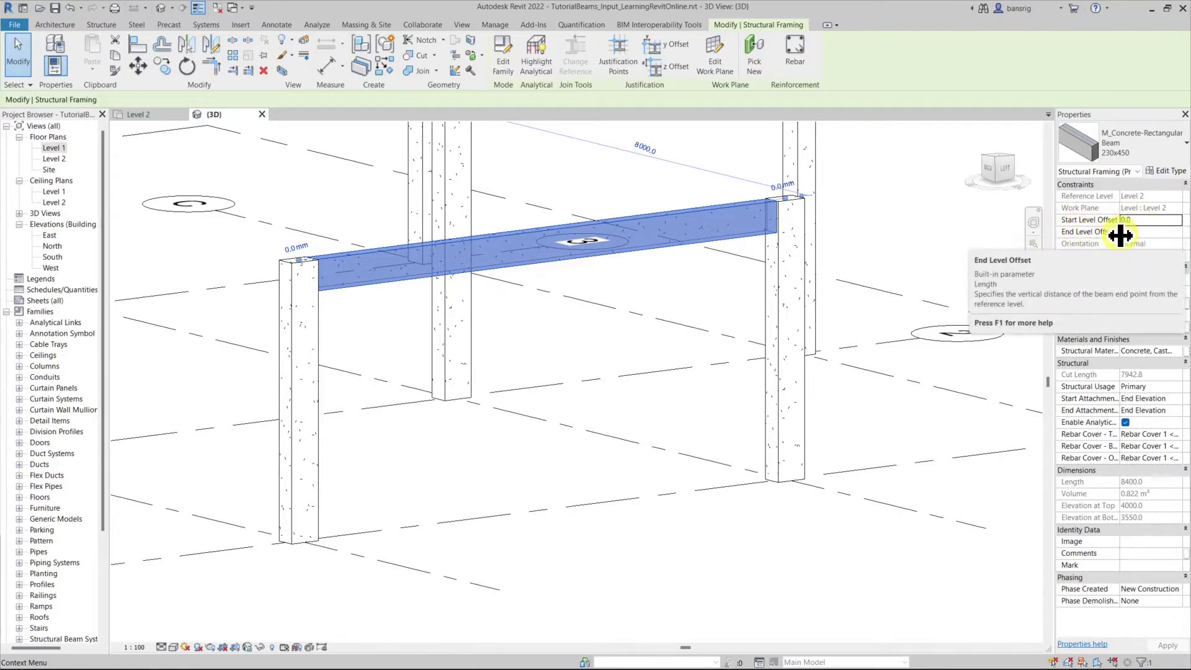
Drop the beam's end level offset and start offset to -500
click(1141, 231)
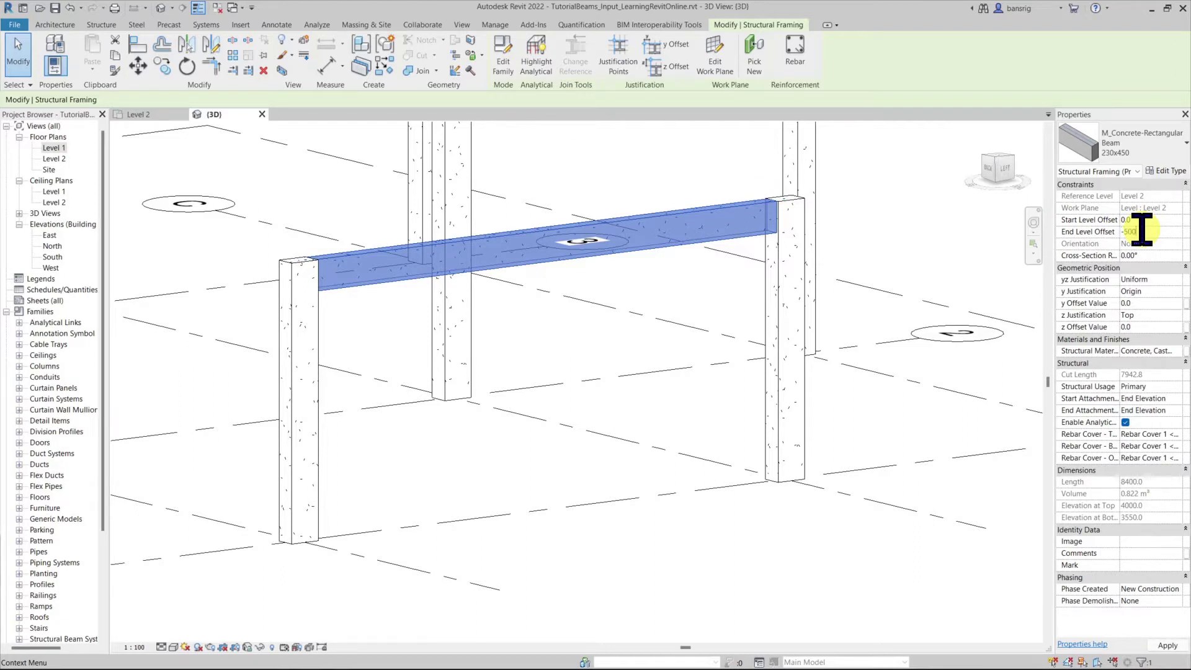
text(-500)
key(Tab)
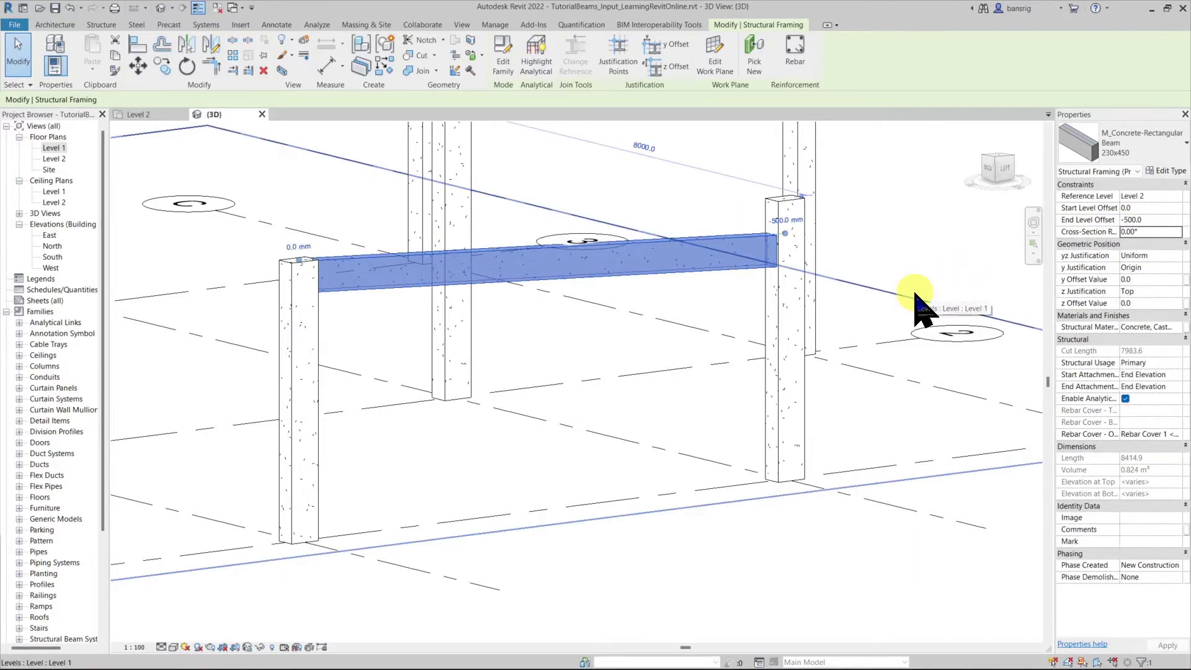
shift+middle_drag(575, 388, 253, 240)
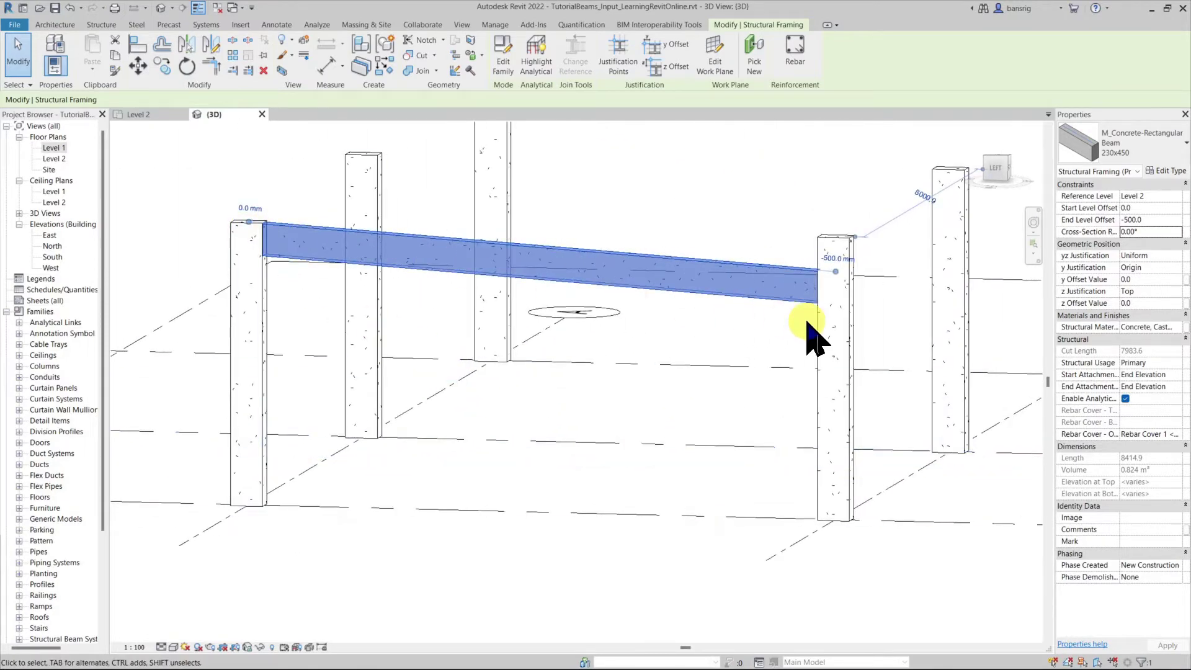
click(248, 208)
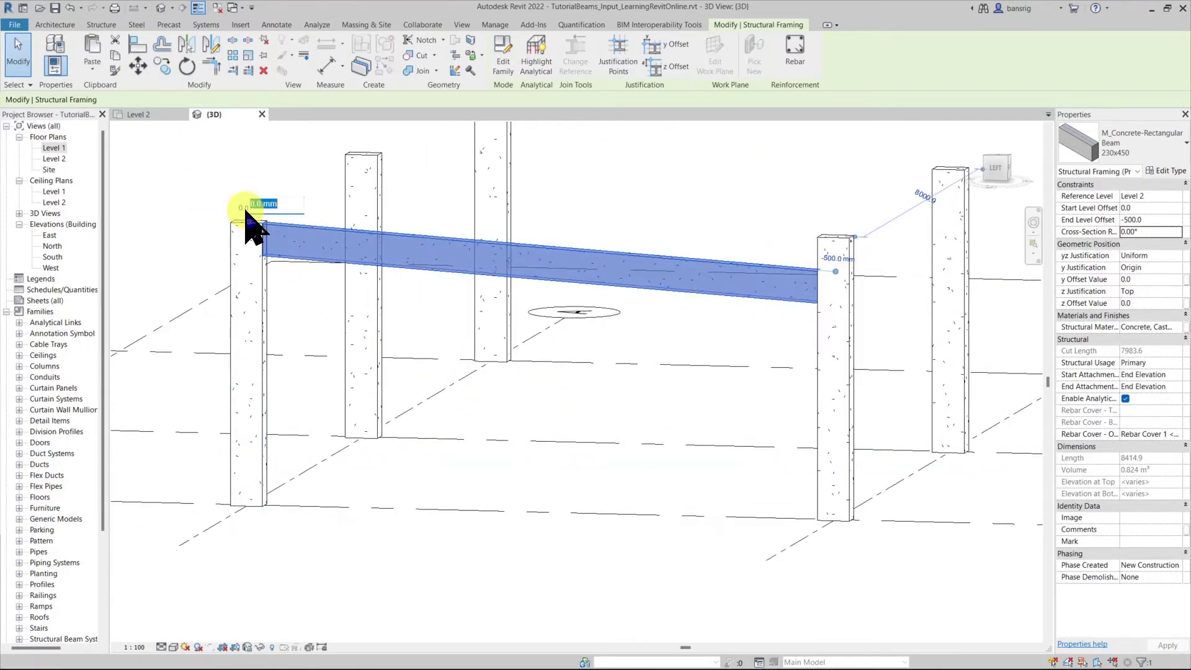
key(Return)
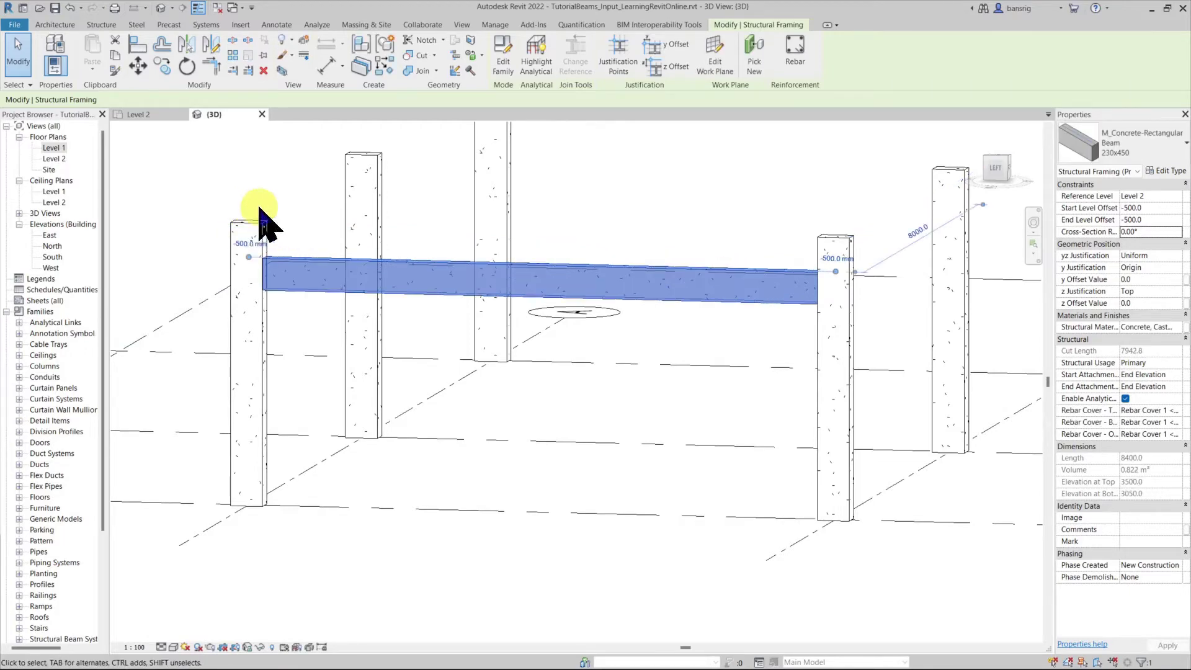
shift+middle_drag(417, 393, 425, 441)
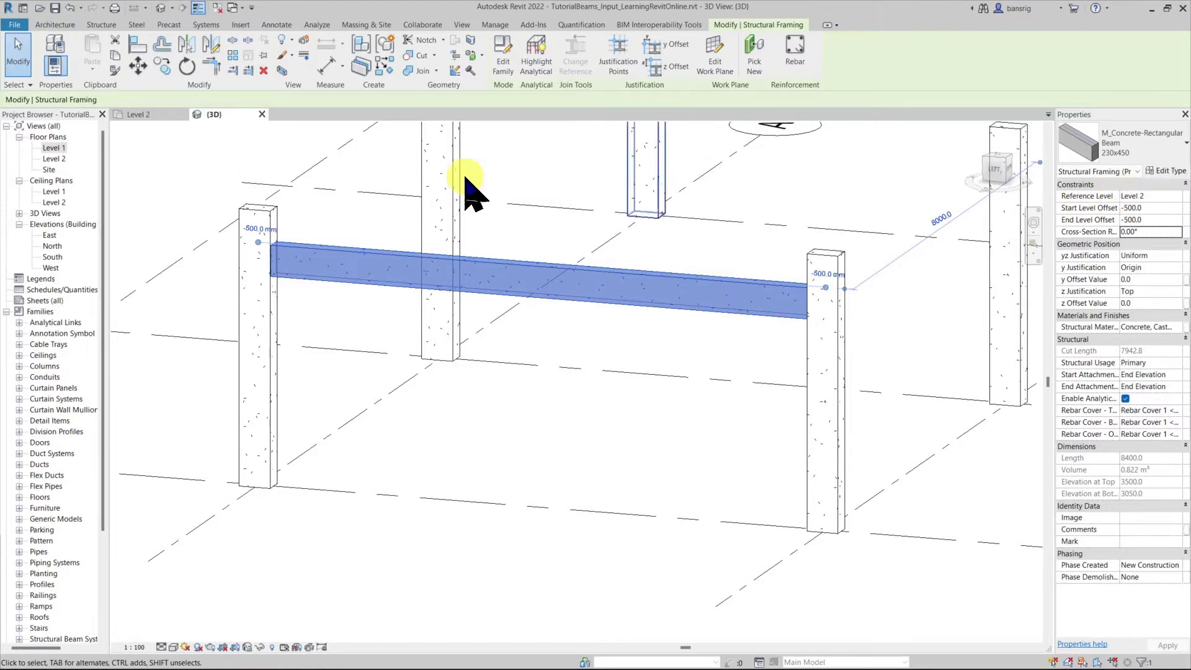
Reset both the left and right beam end offsets to 0
click(260, 228)
text(0)
key(Return)
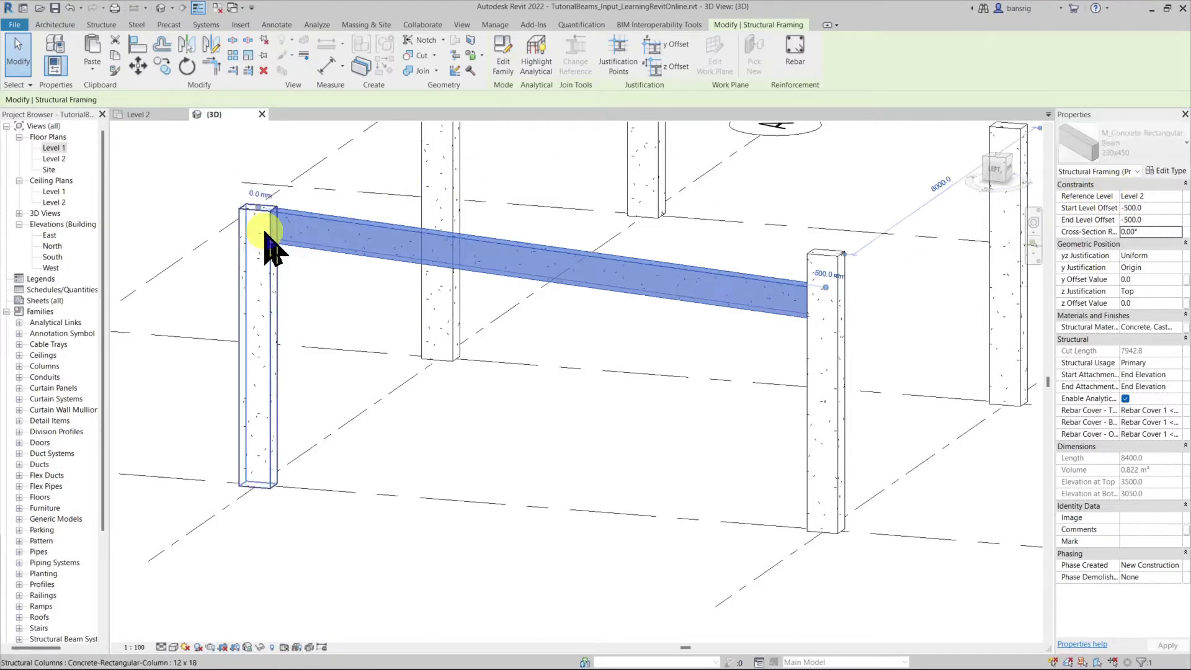
click(817, 272)
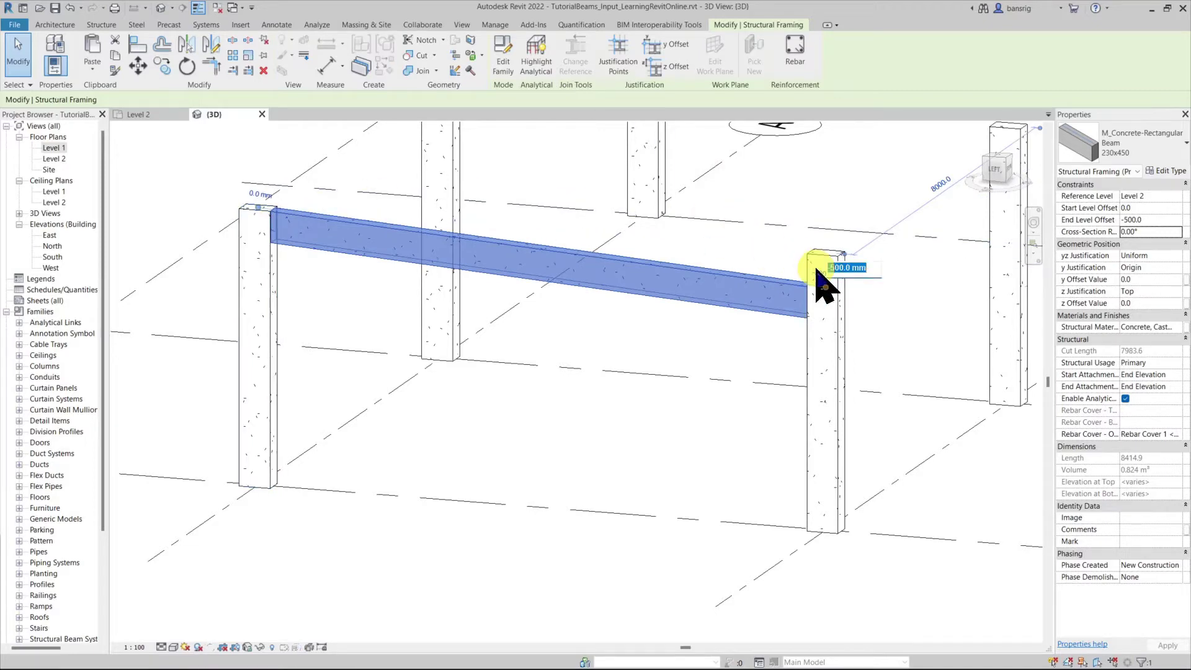
text(0)
key(Return)
Turn on Show analytical model categories in the 3D view's Visibility/Graphics settings
click(638, 346)
scroll(639, 345, down, 3)
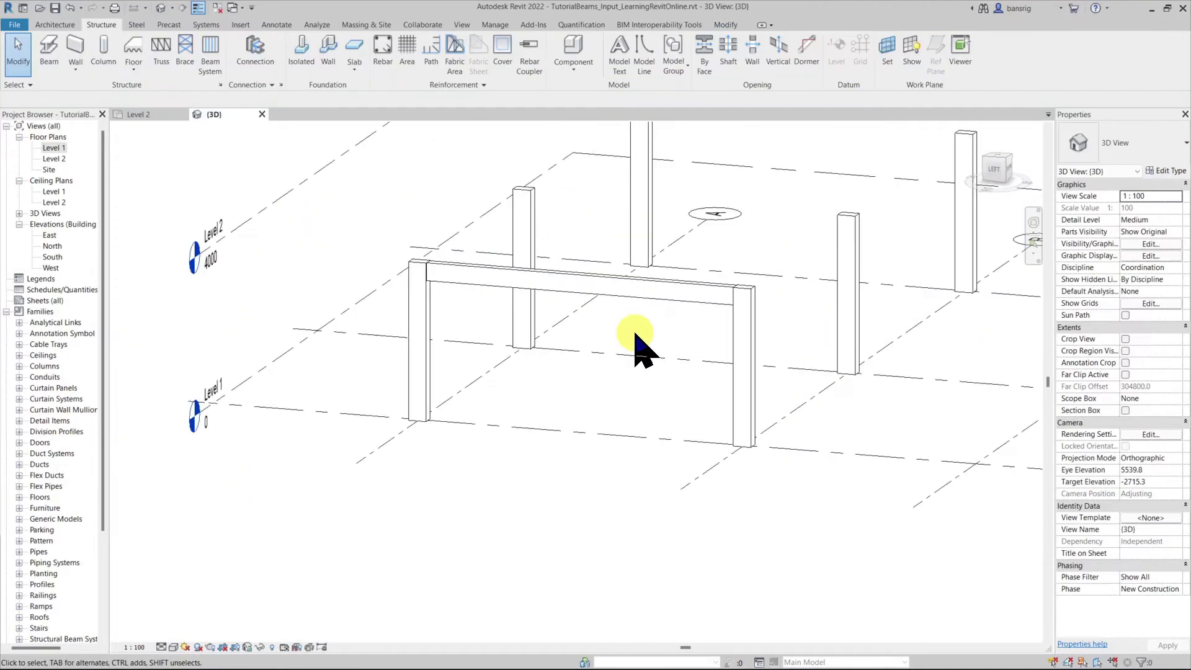
click(461, 25)
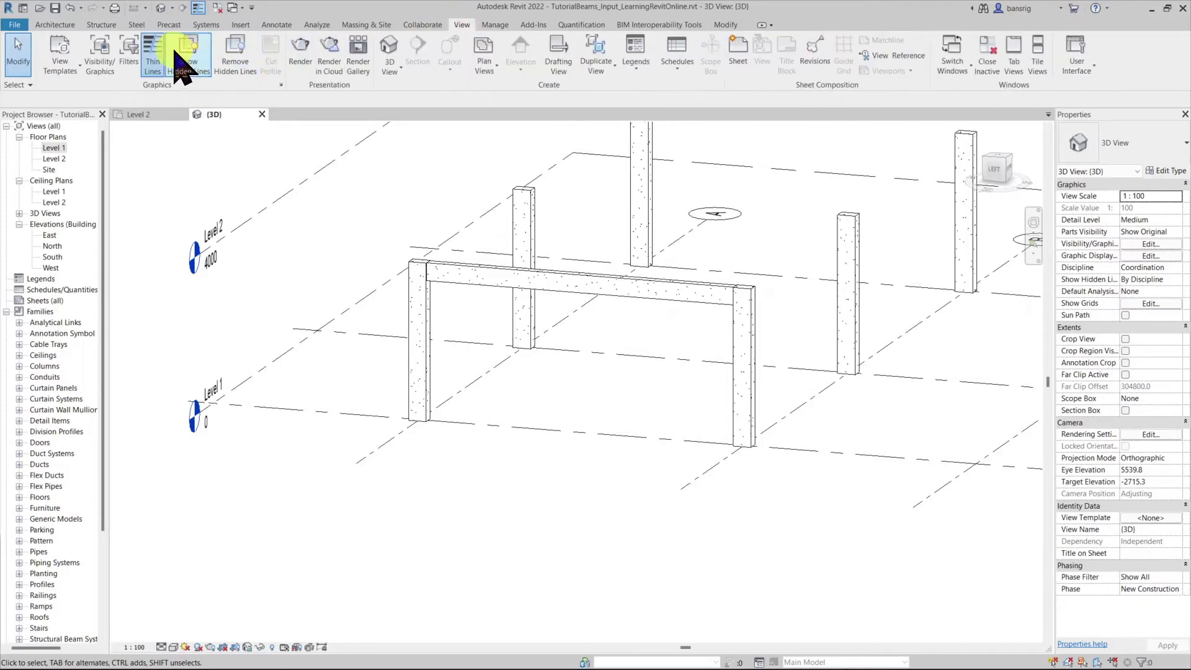
click(93, 53)
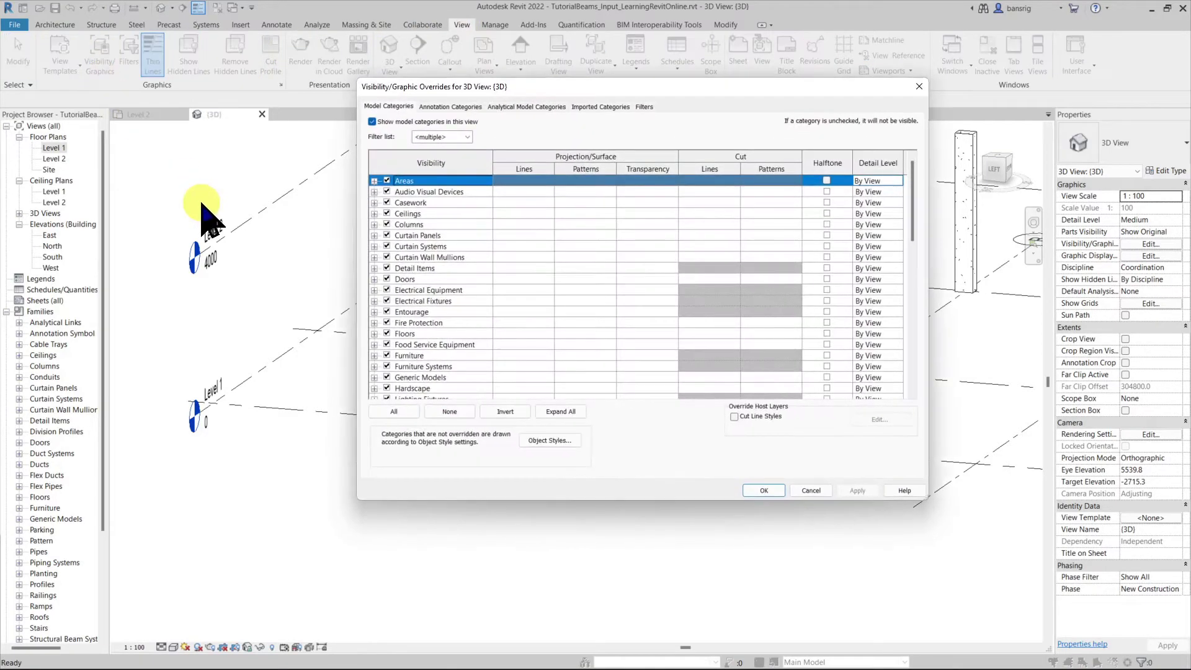
click(524, 107)
click(372, 122)
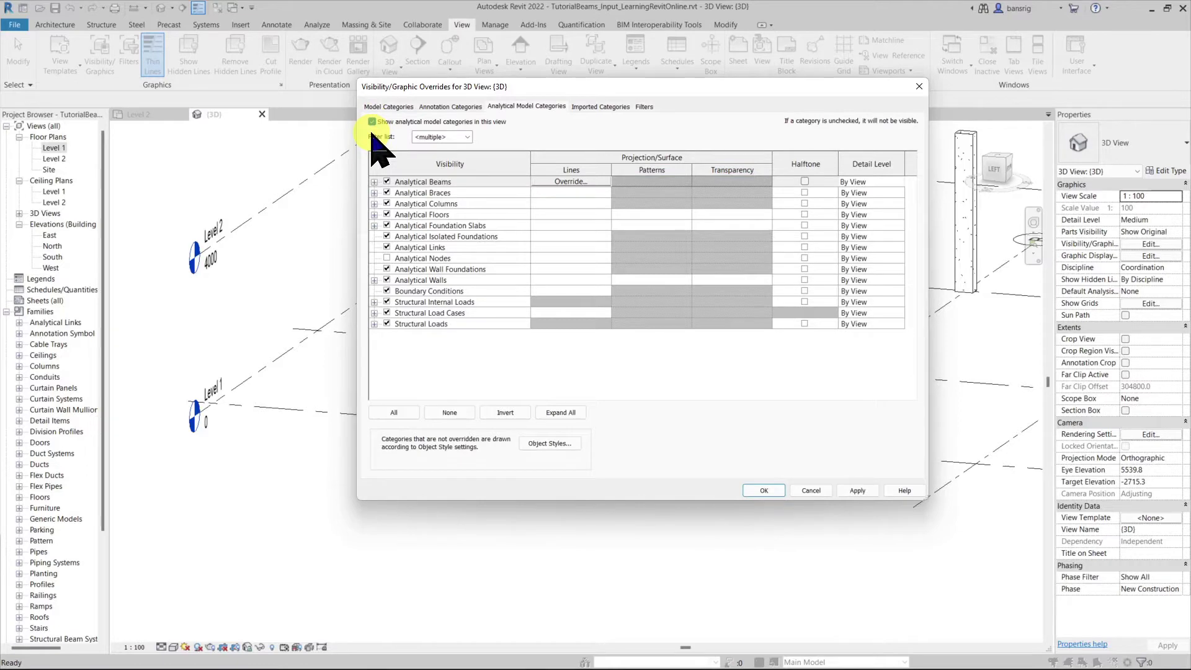
click(764, 490)
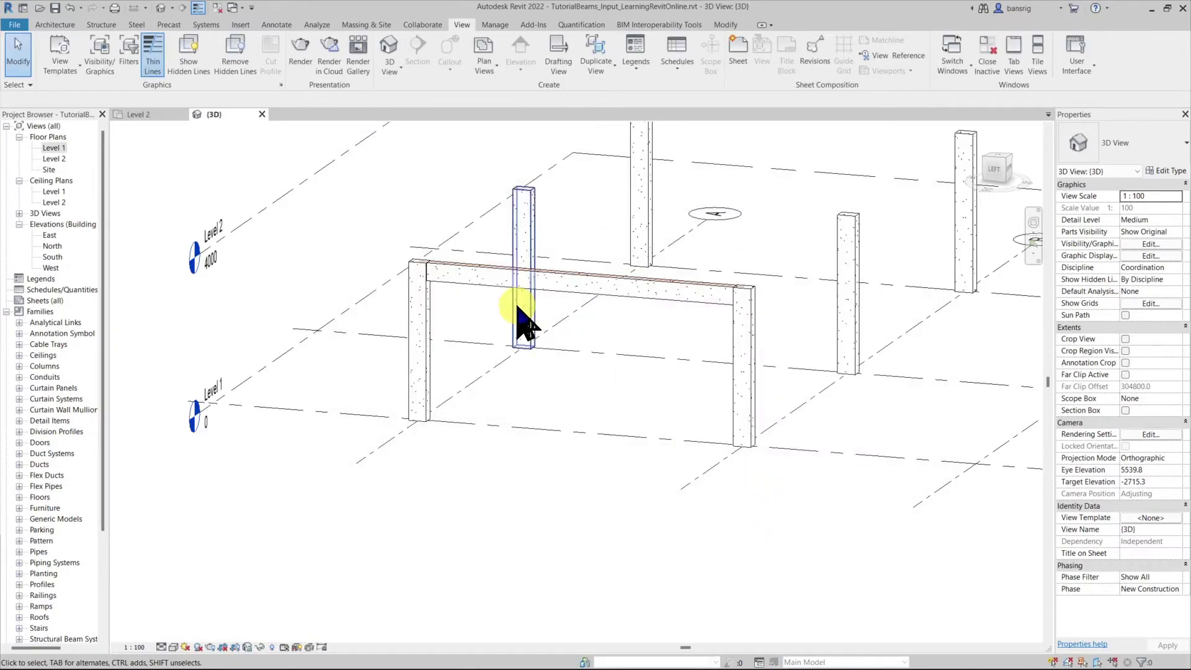
scroll(486, 291, up, 5)
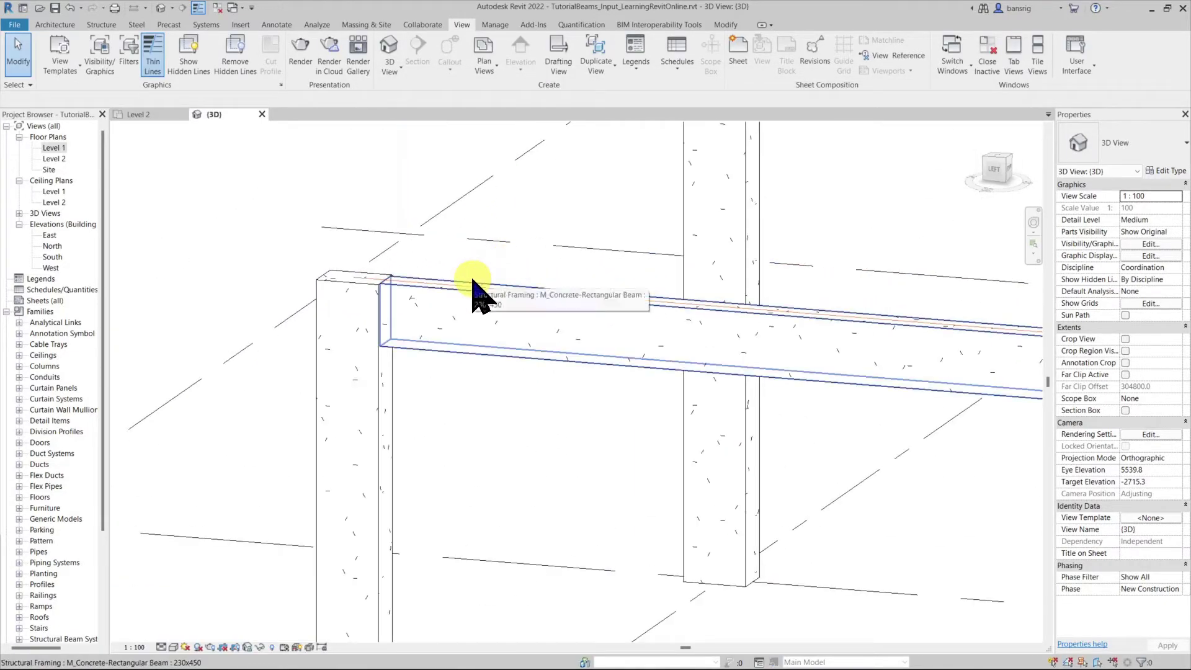
scroll(353, 266, down, 5)
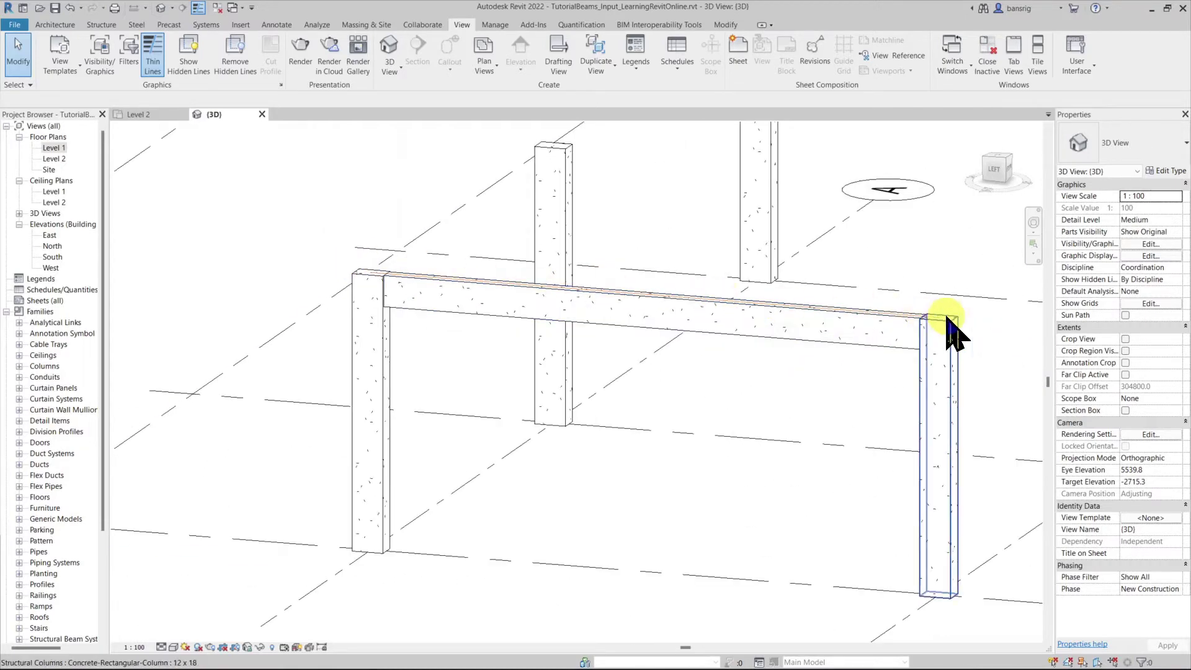
Set the beam's start and end level offsets both to -500
click(785, 328)
click(374, 259)
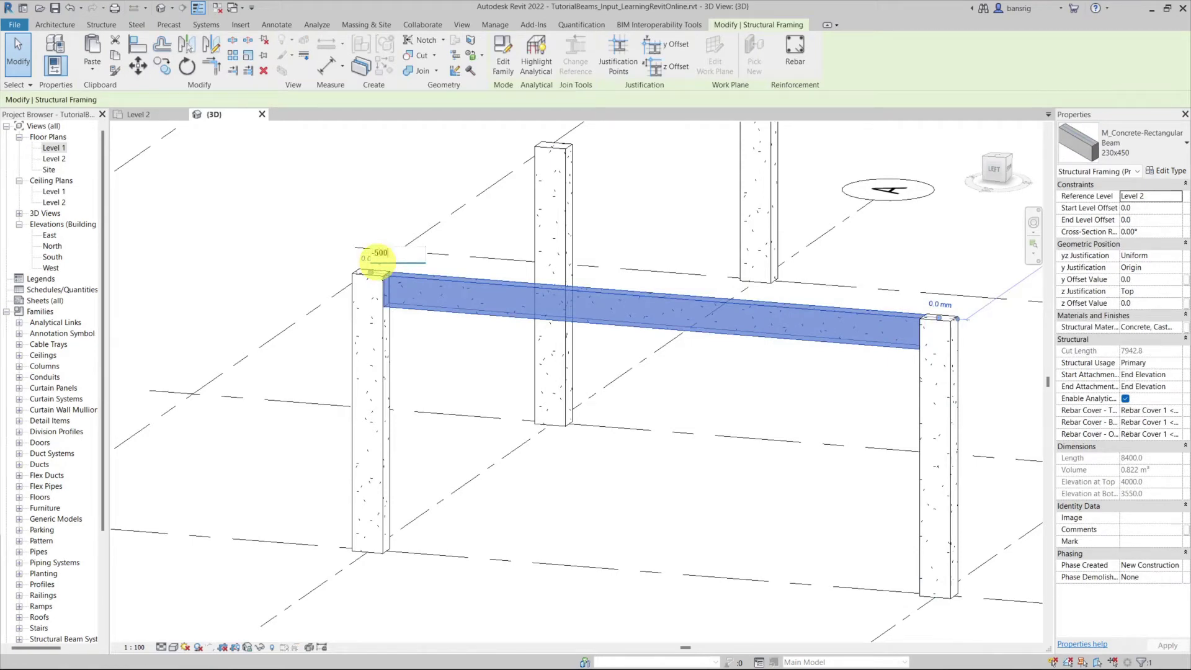
key(Return)
click(932, 298)
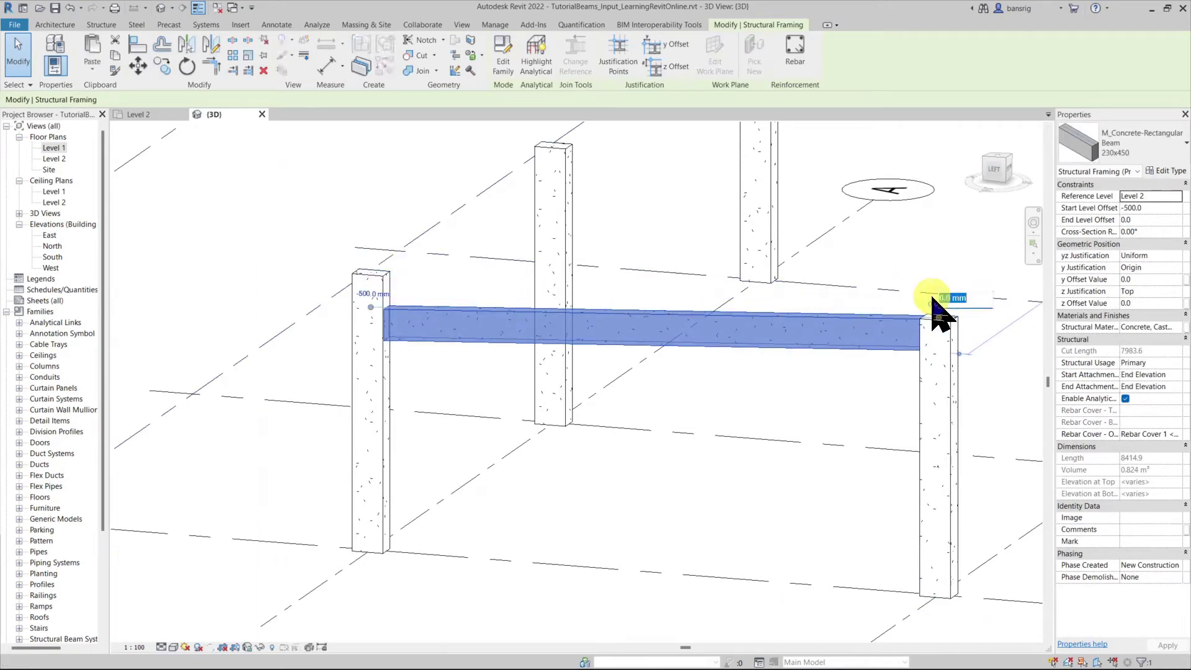
key(Return)
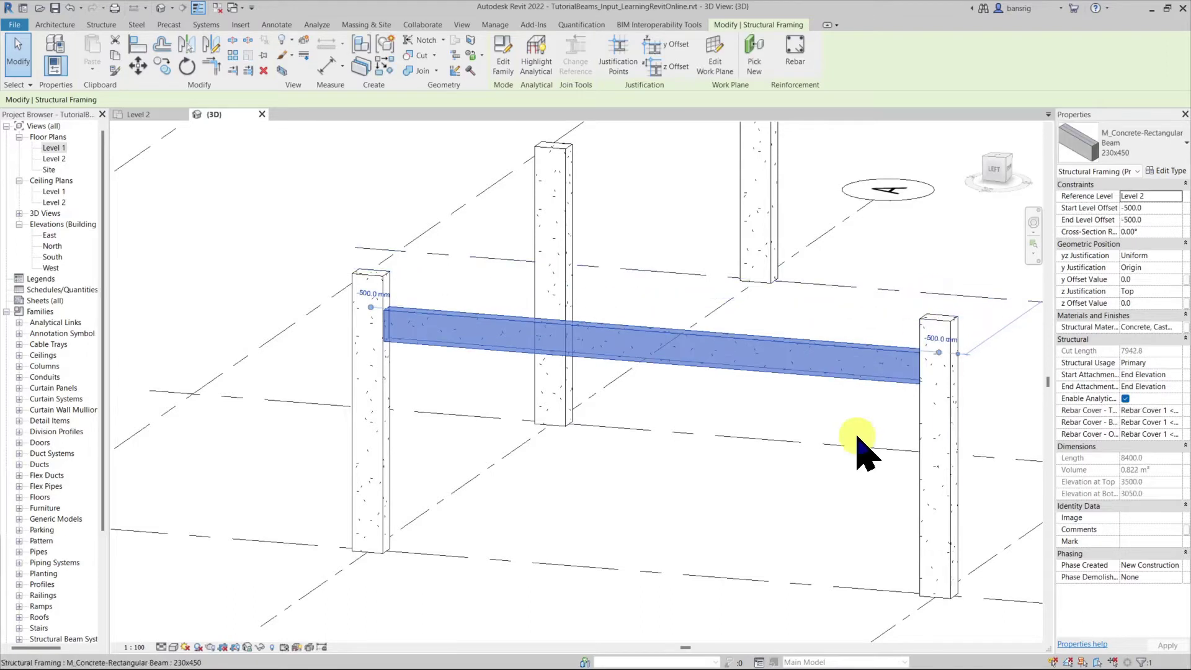
click(851, 457)
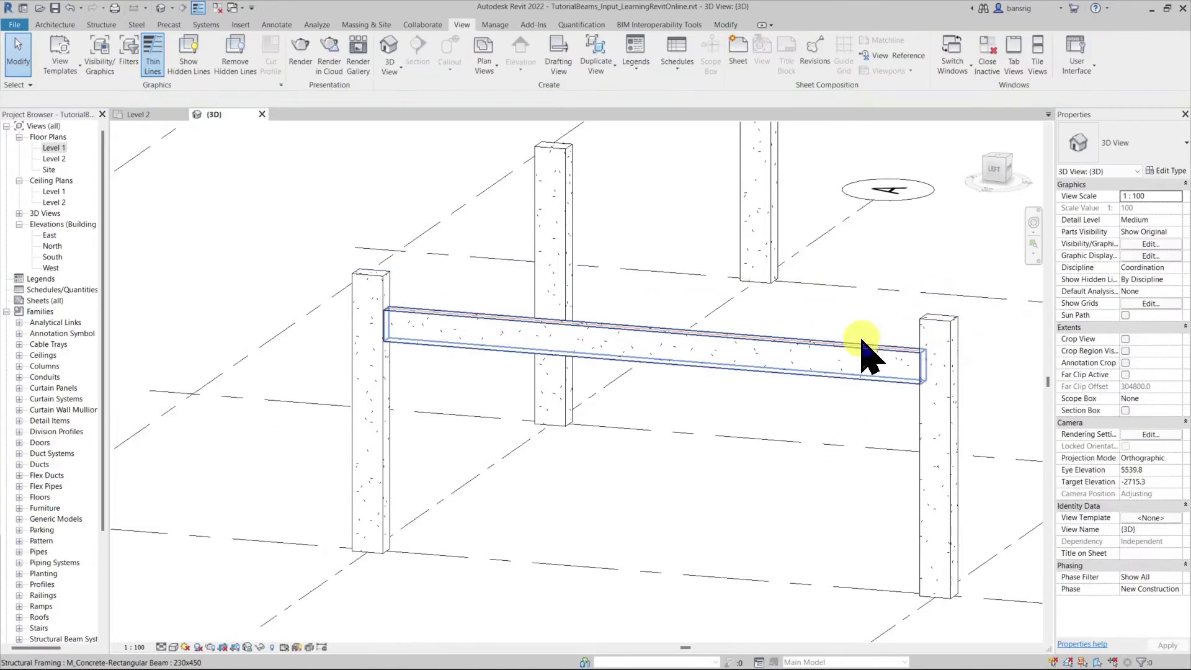
Return the beam's start and end level offsets to 0
click(756, 340)
click(380, 290)
text(0)
key(Return)
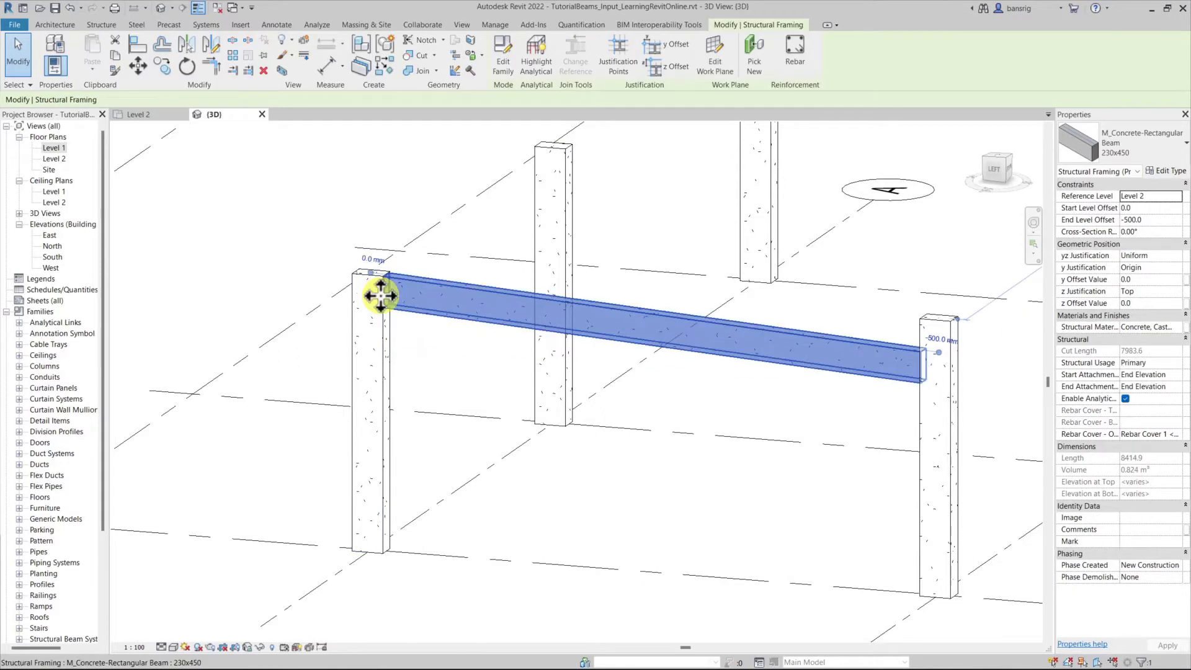
click(939, 338)
text(0)
key(Return)
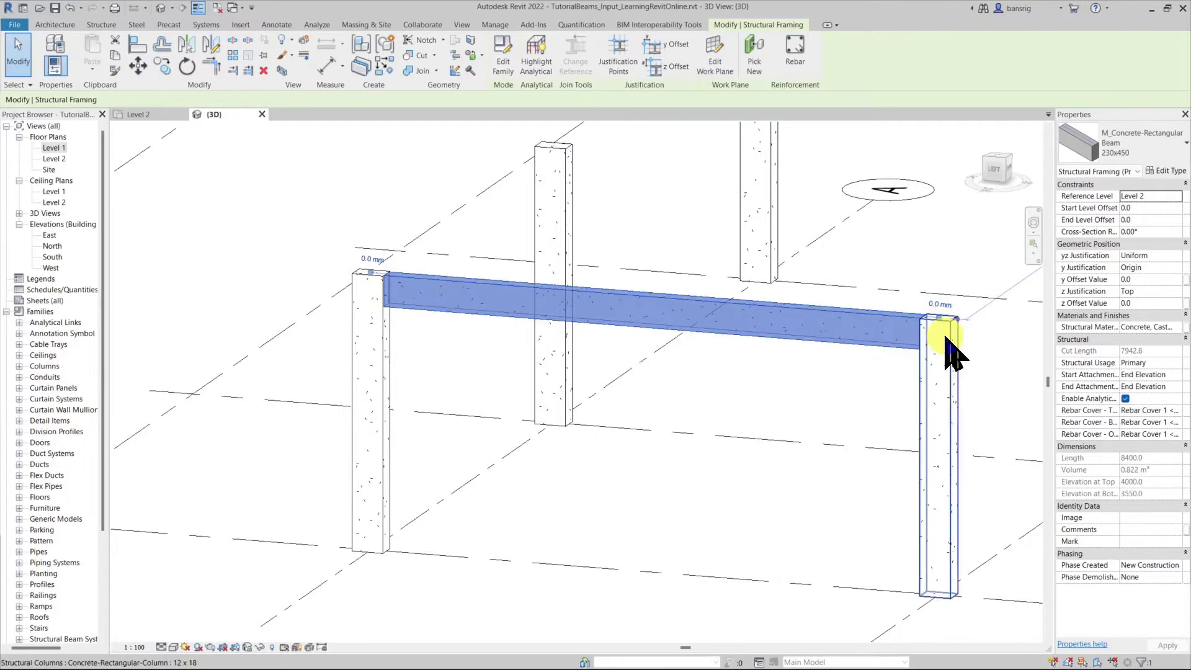
click(786, 416)
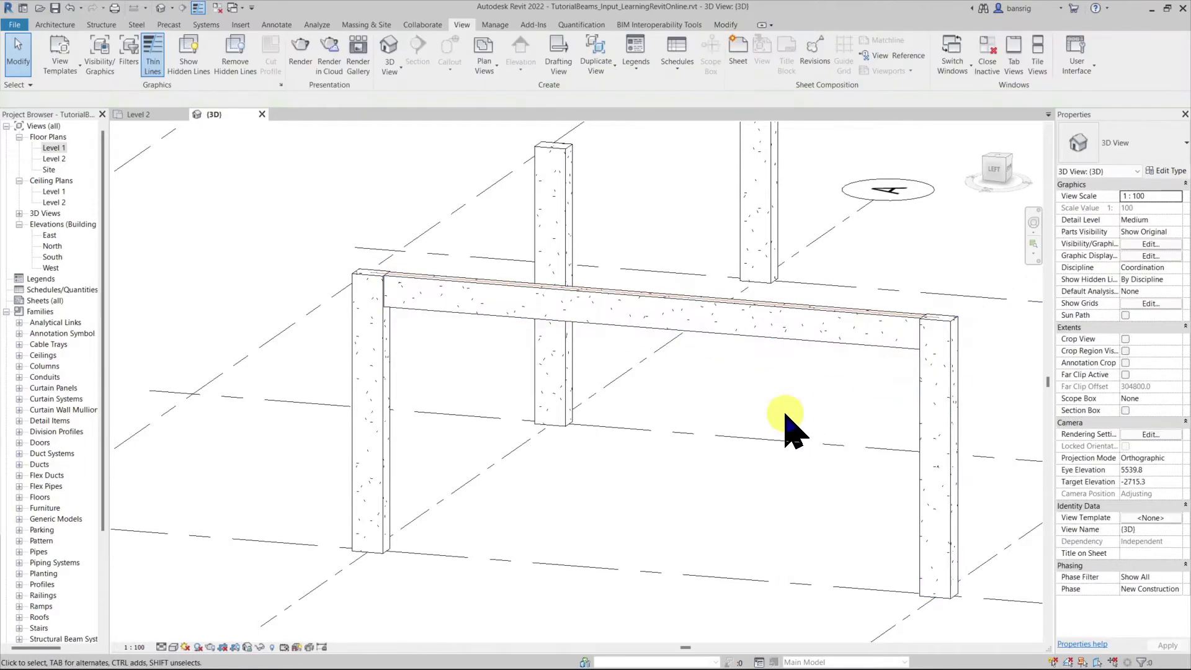
click(758, 338)
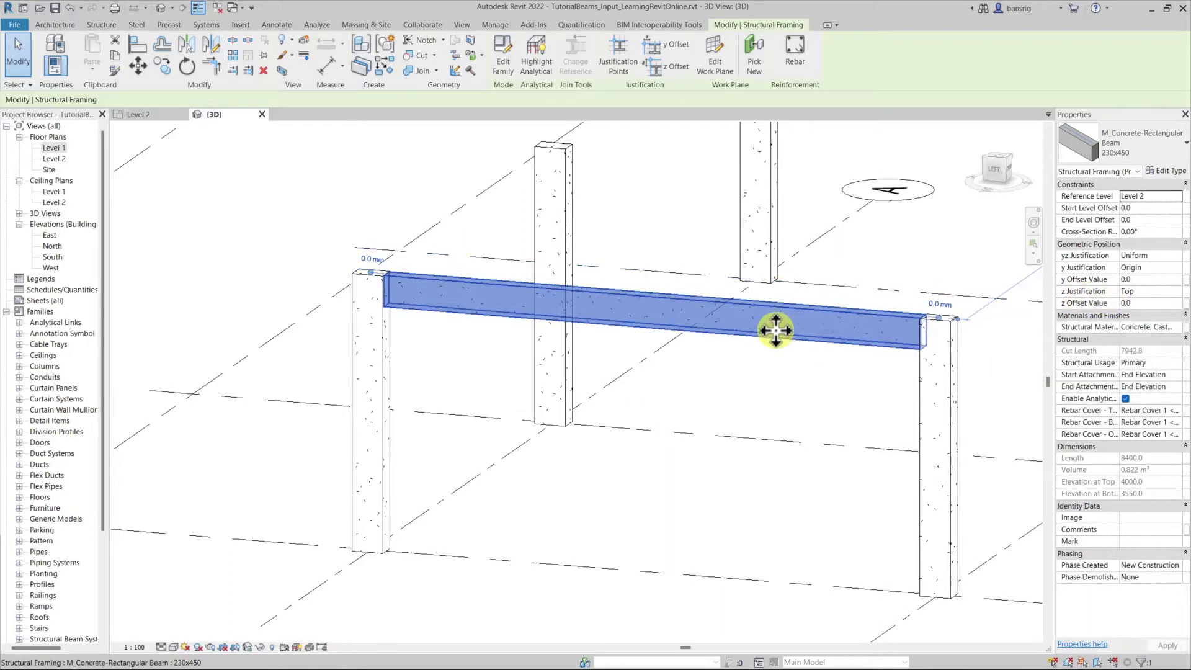
Cut Section 1 across the beam and set its z Justification to Bottom
click(138, 116)
click(183, 8)
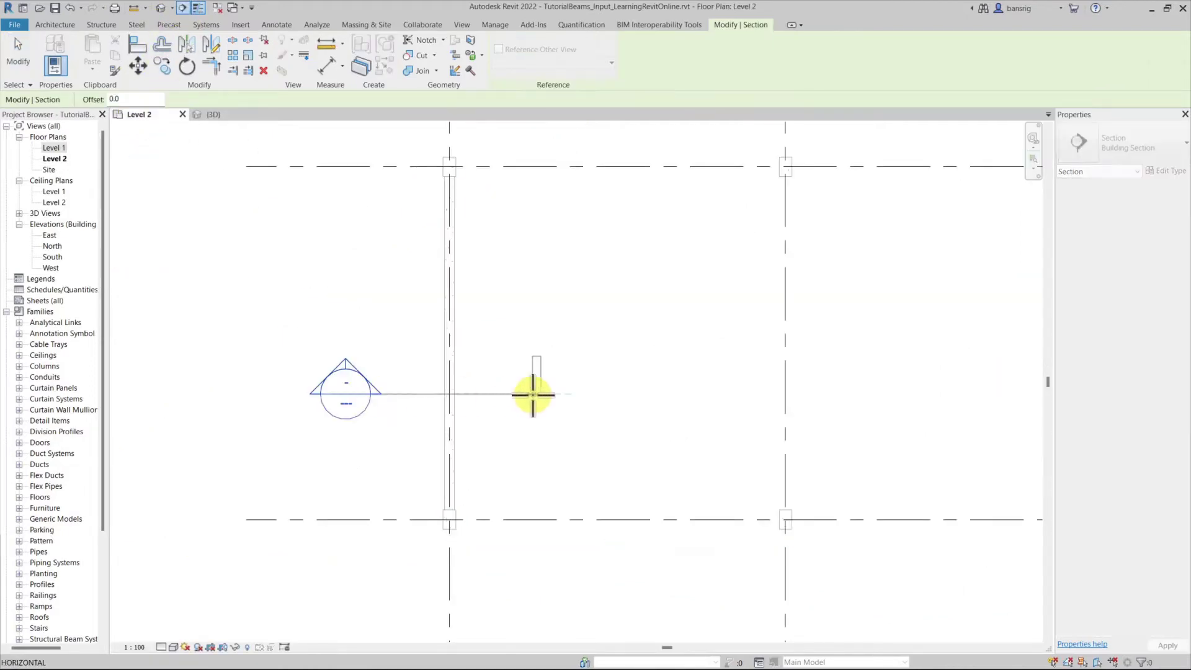
double_click(341, 385)
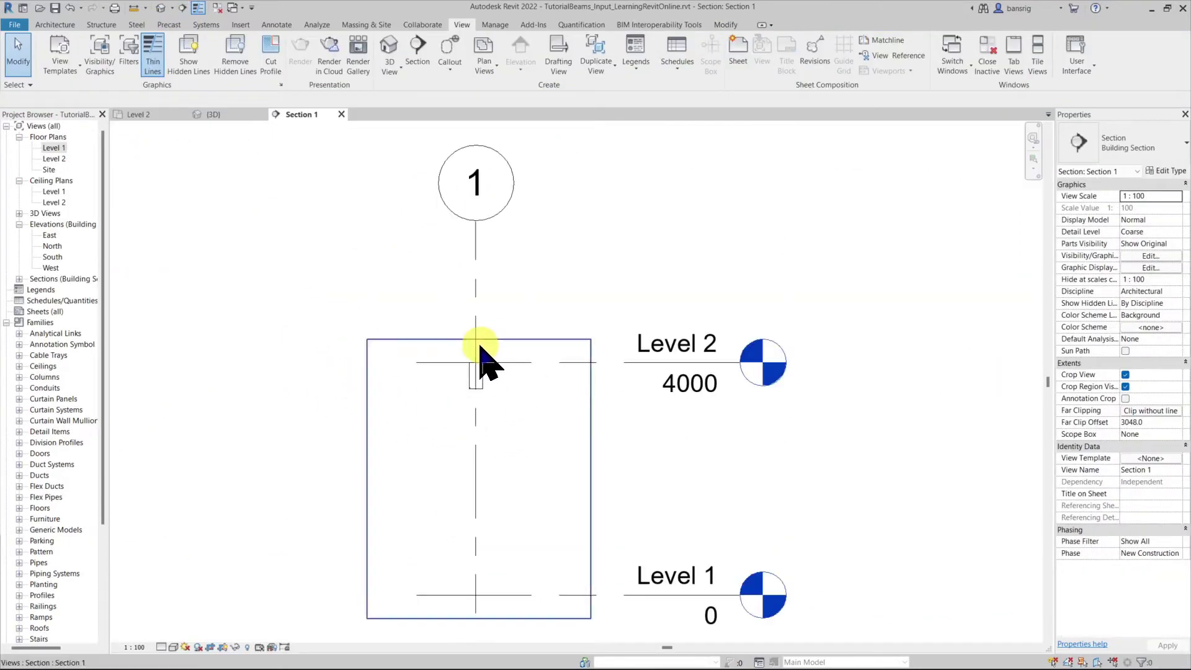
scroll(478, 360, up, 3)
scroll(487, 346, down, 1)
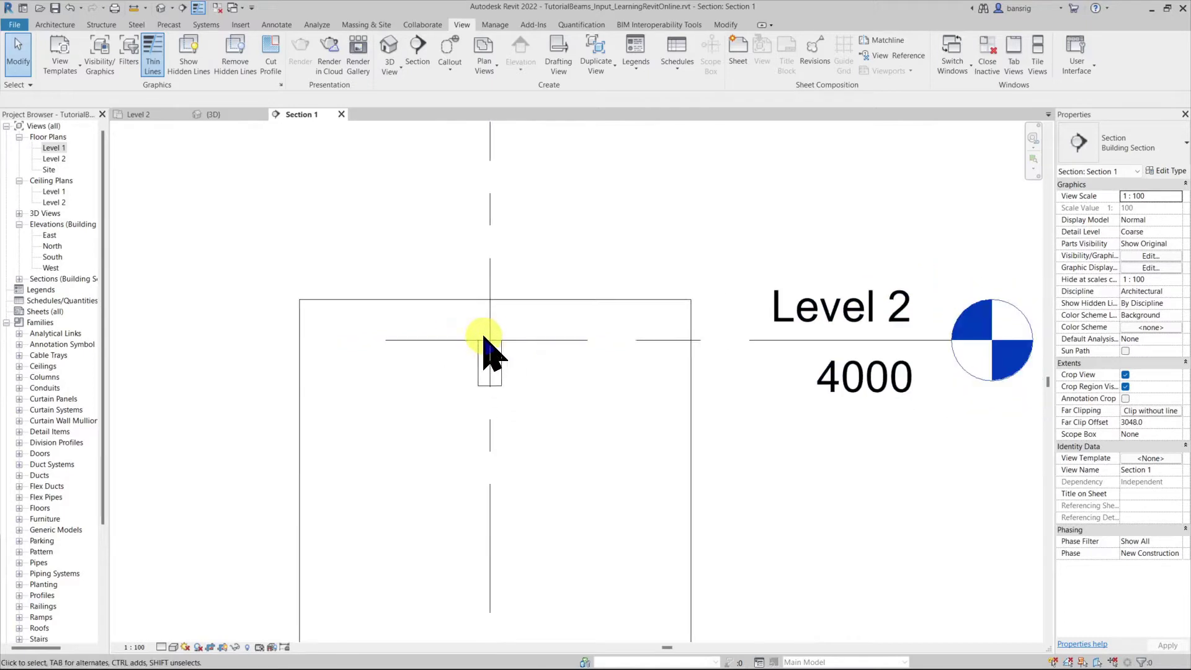
click(490, 363)
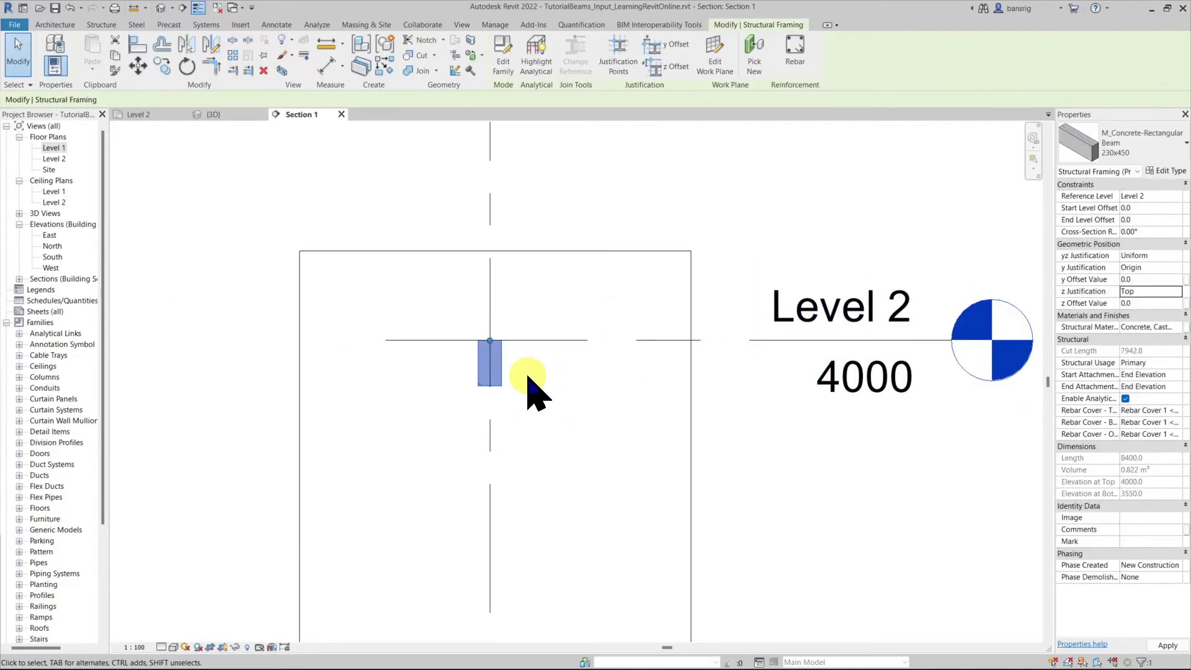
click(1176, 292)
click(1141, 338)
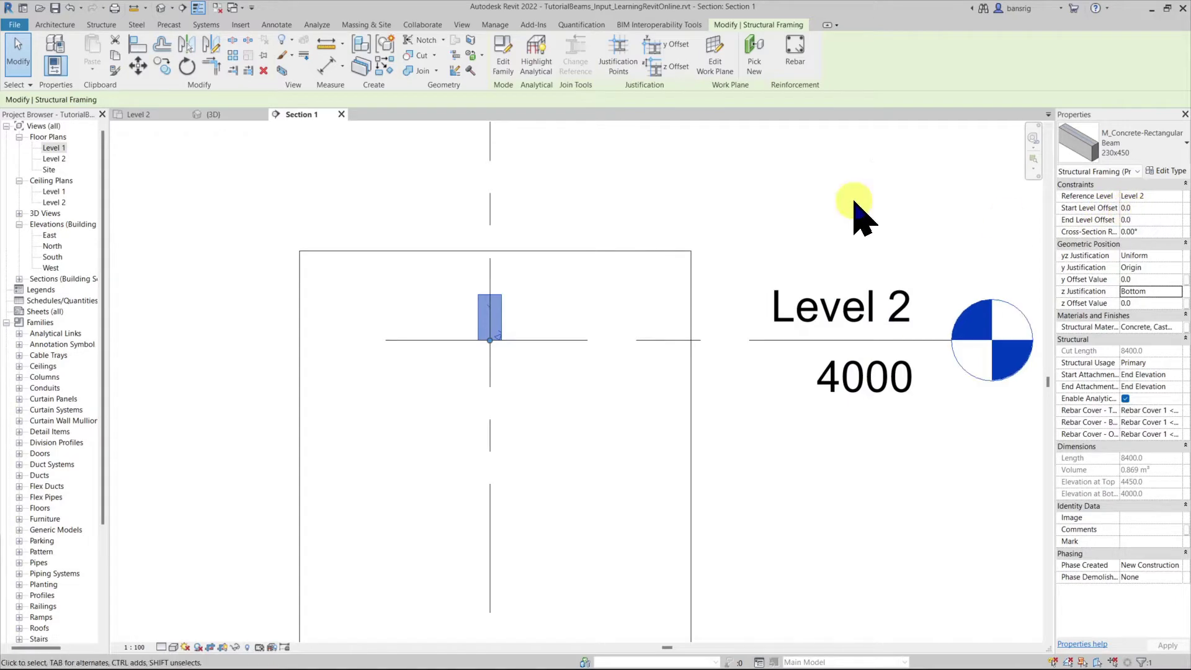
click(161, 8)
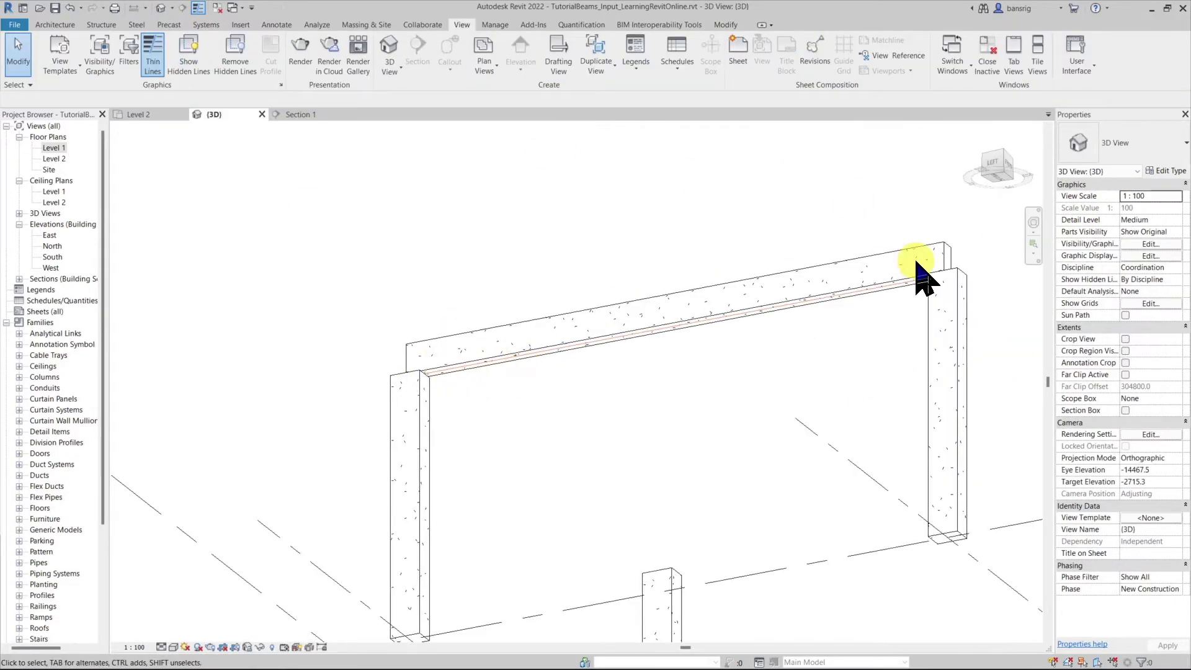
Set the beam's z Justification to Top with a -500 z Offset and orbit to check
click(517, 328)
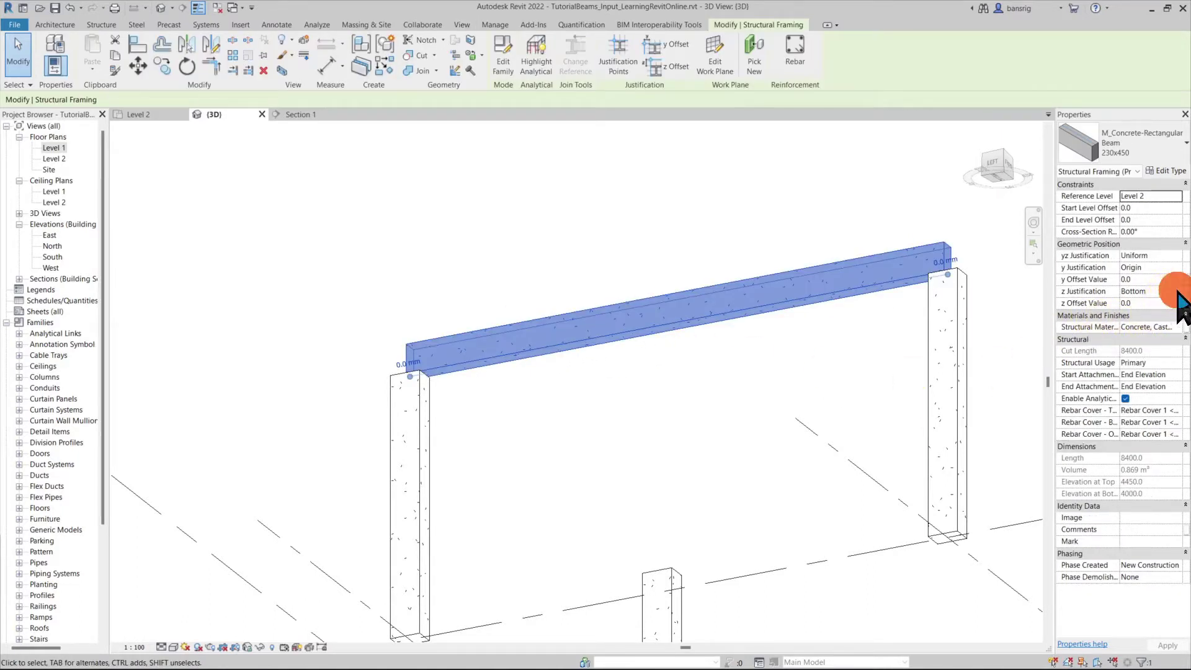
click(1147, 291)
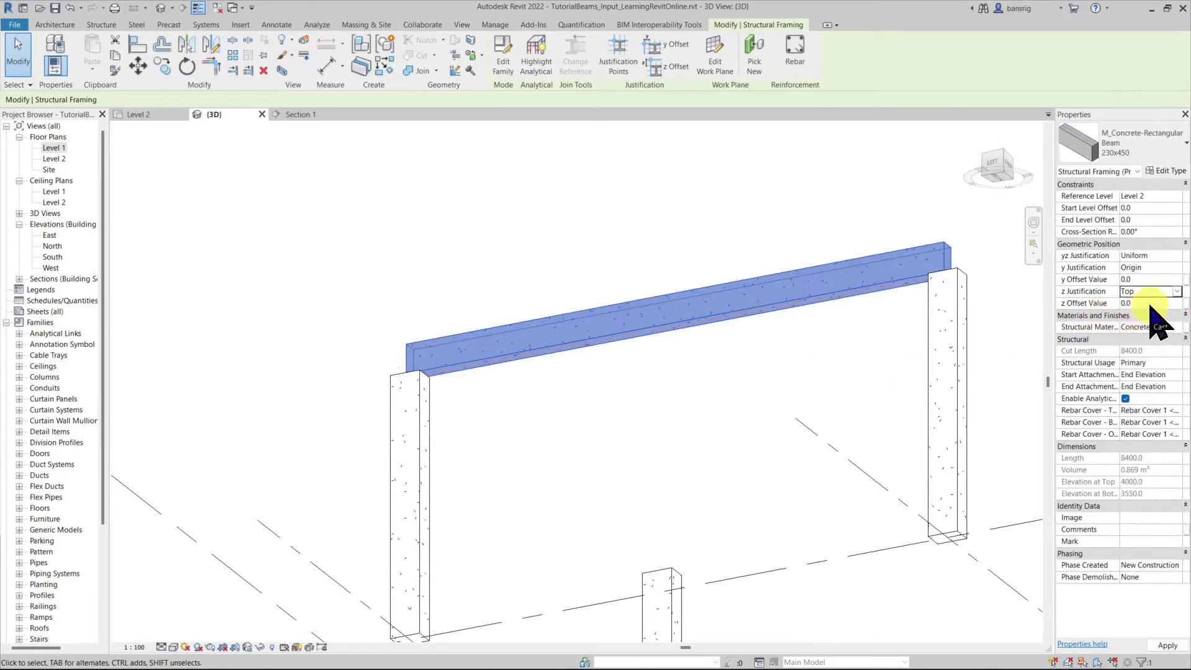
click(1149, 303)
text(-500)
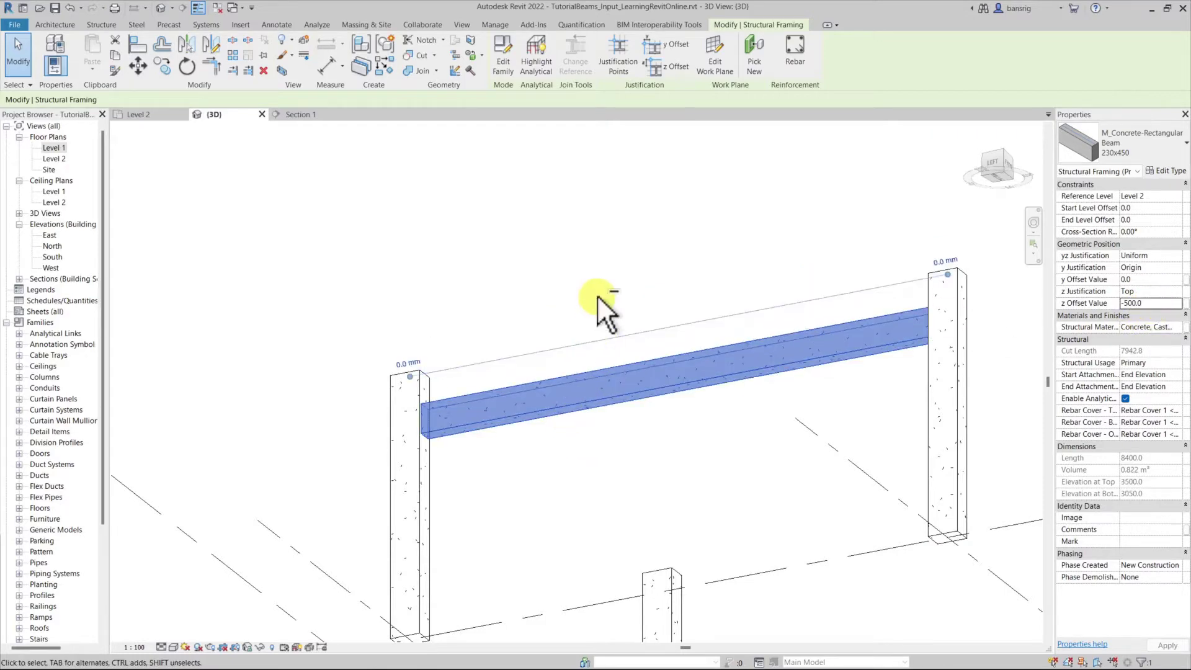
shift+middle_drag(598, 215, 612, 511)
click(306, 373)
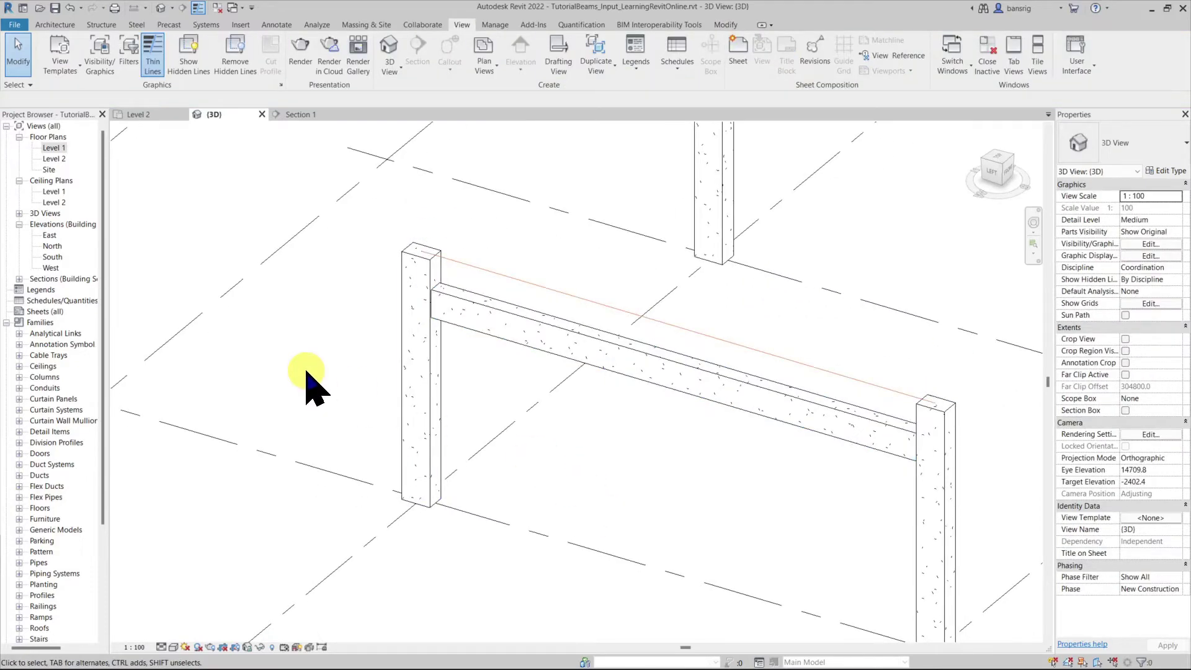
shift+middle_drag(306, 372, 662, 446)
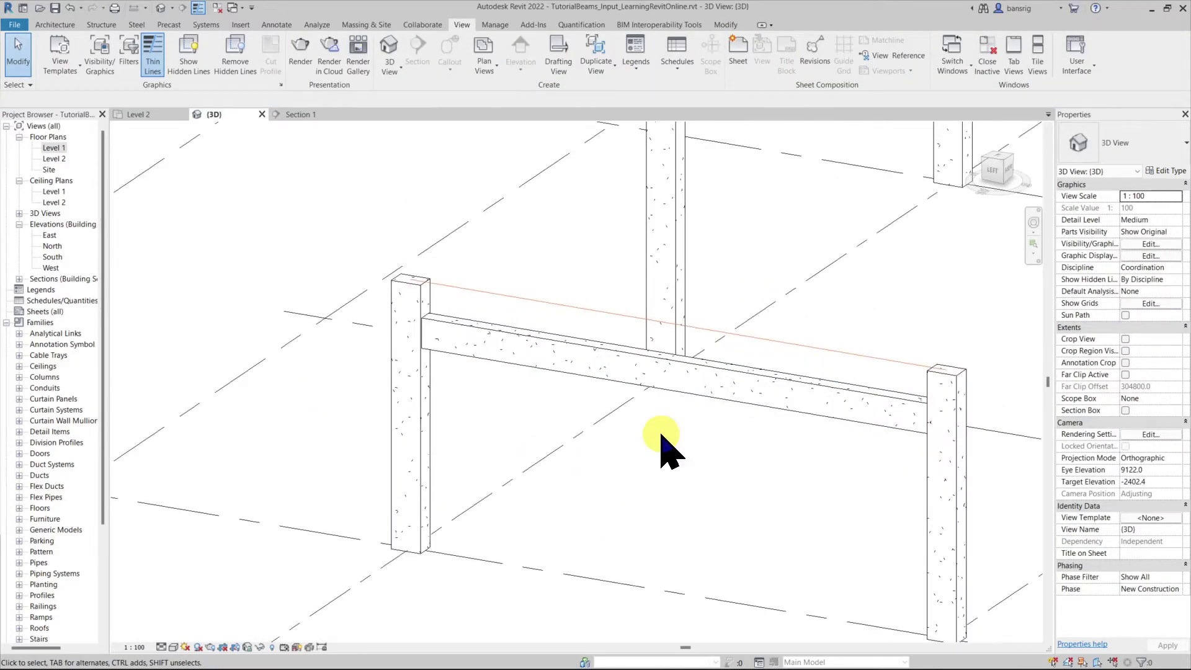
Reset the beam's z Offset to 0.0
click(572, 376)
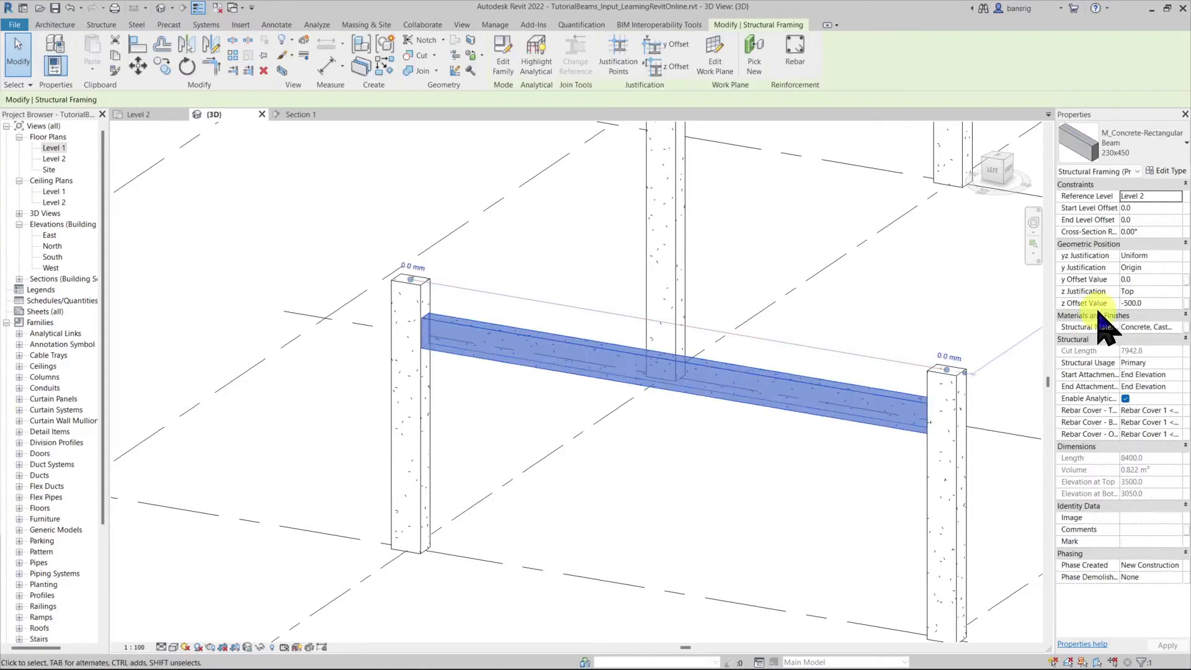
click(1164, 303)
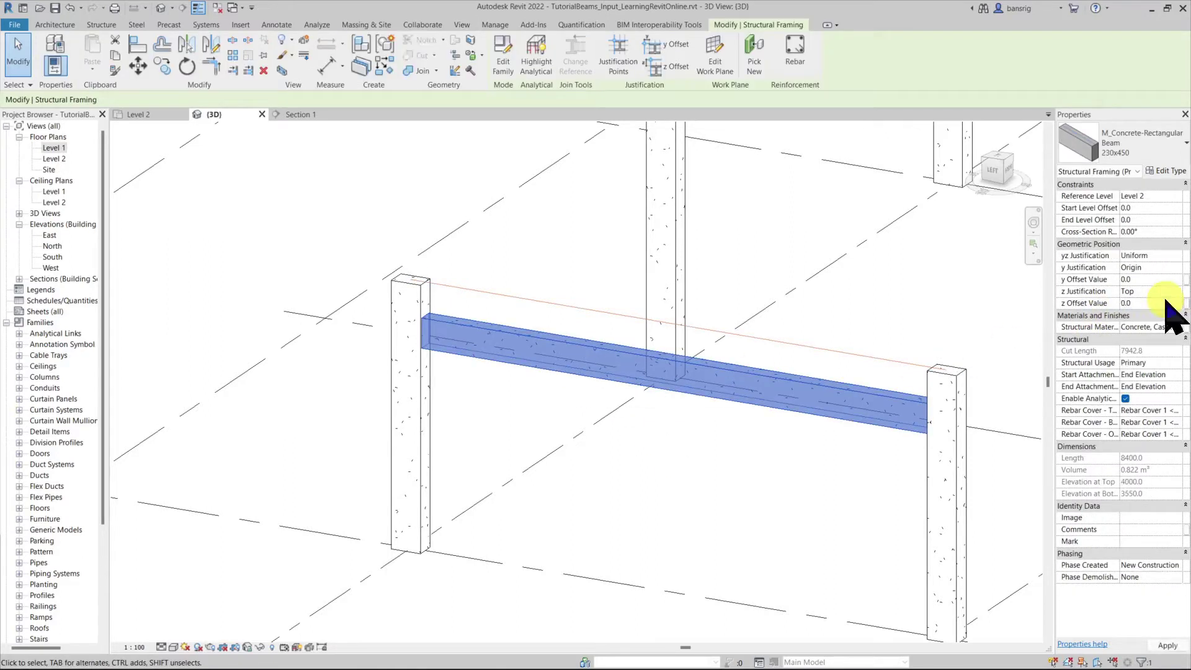
text(0.0)
click(738, 483)
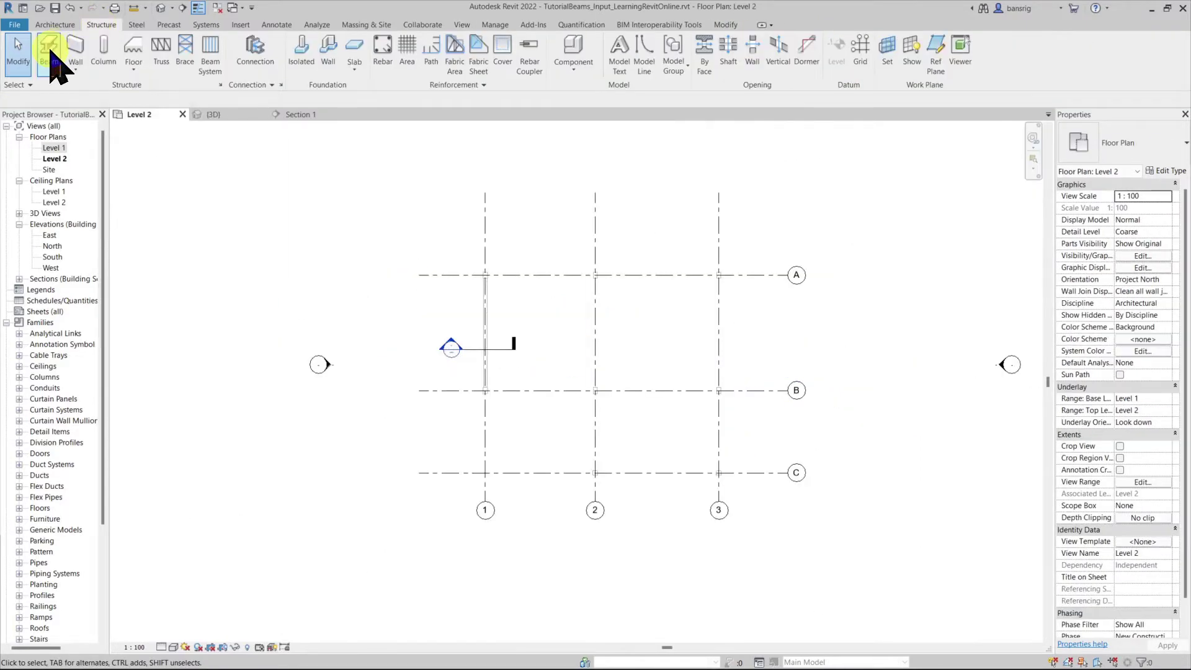
Place beams on every Level 2 grid line using Beam > On Grids
click(50, 53)
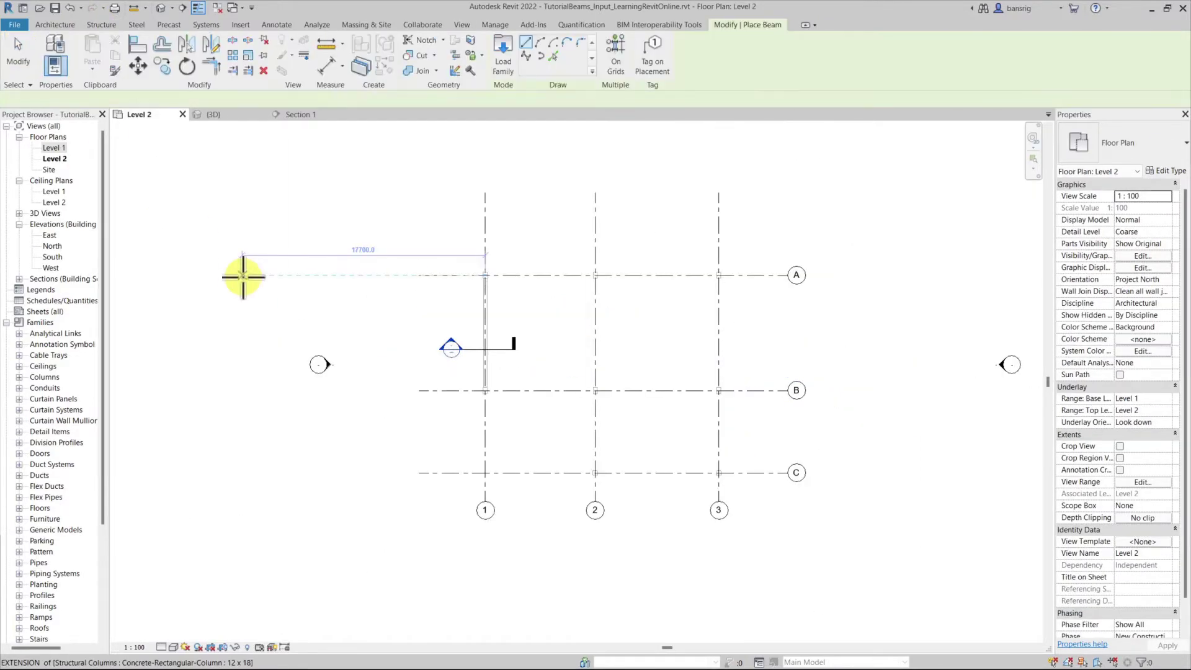
click(618, 68)
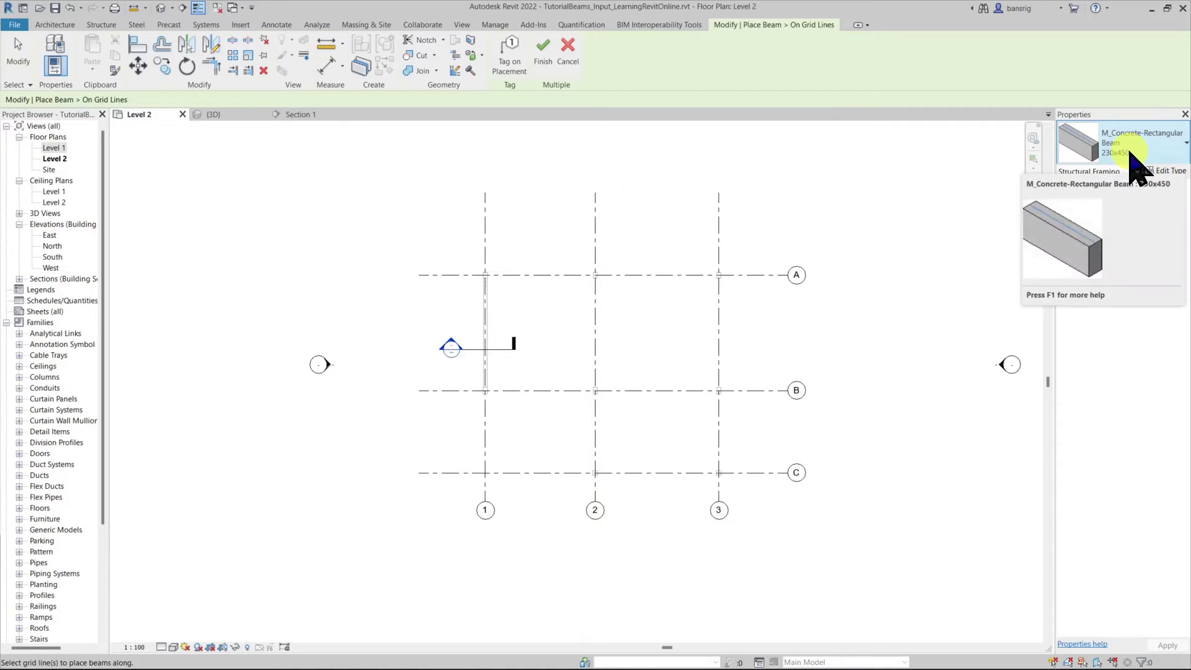
drag(769, 489, 454, 251)
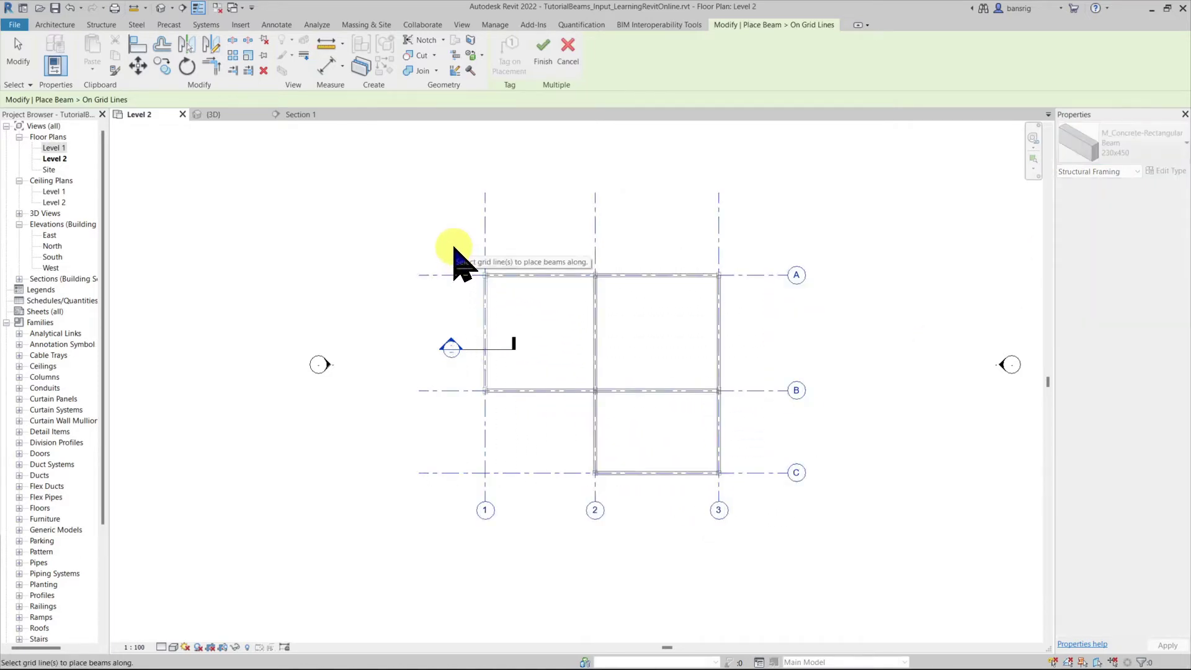
scroll(535, 454, up, 3)
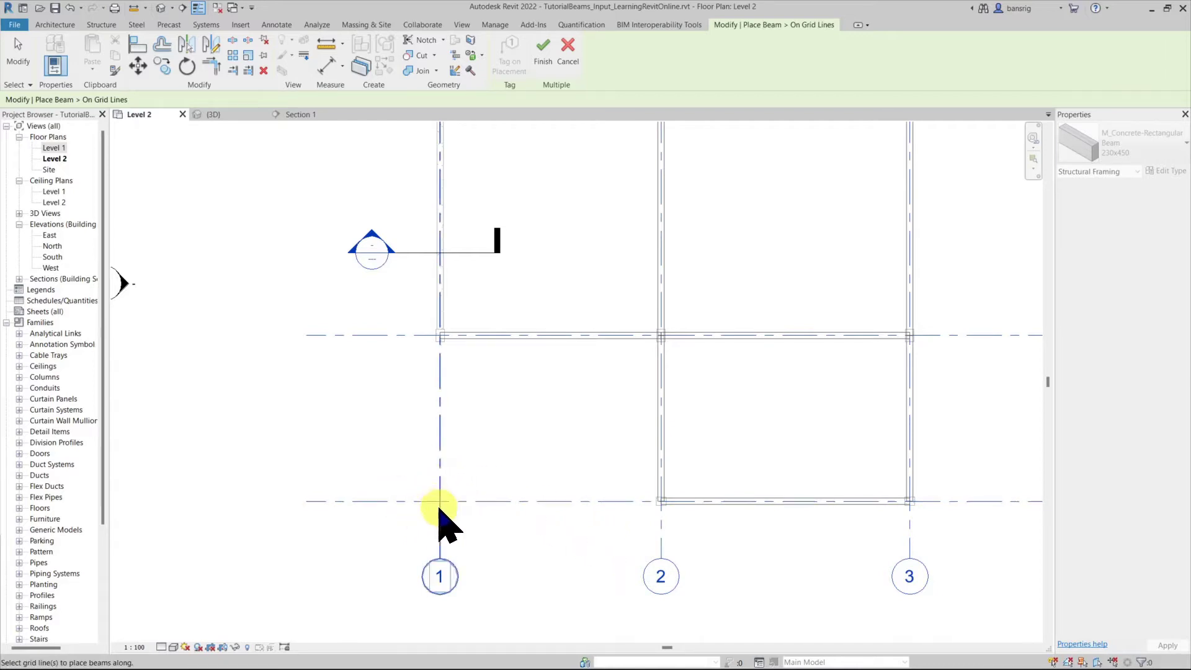
scroll(434, 505, down, 5)
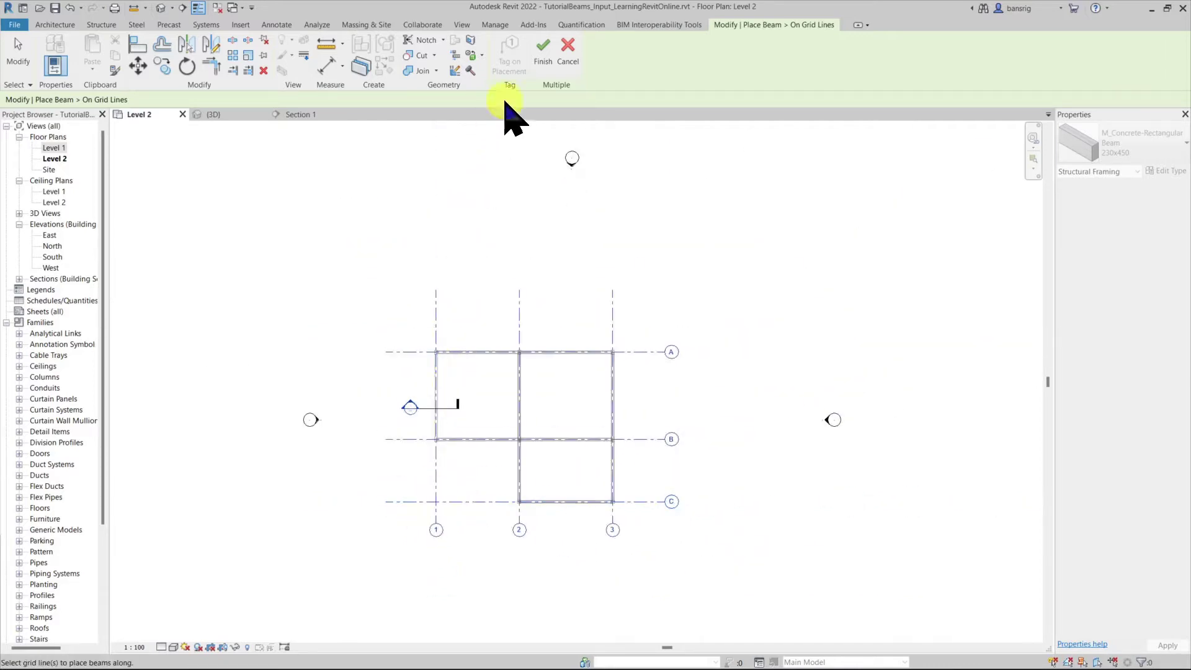
click(543, 49)
Orbit the 3D view to inspect the completed beam frame
click(223, 115)
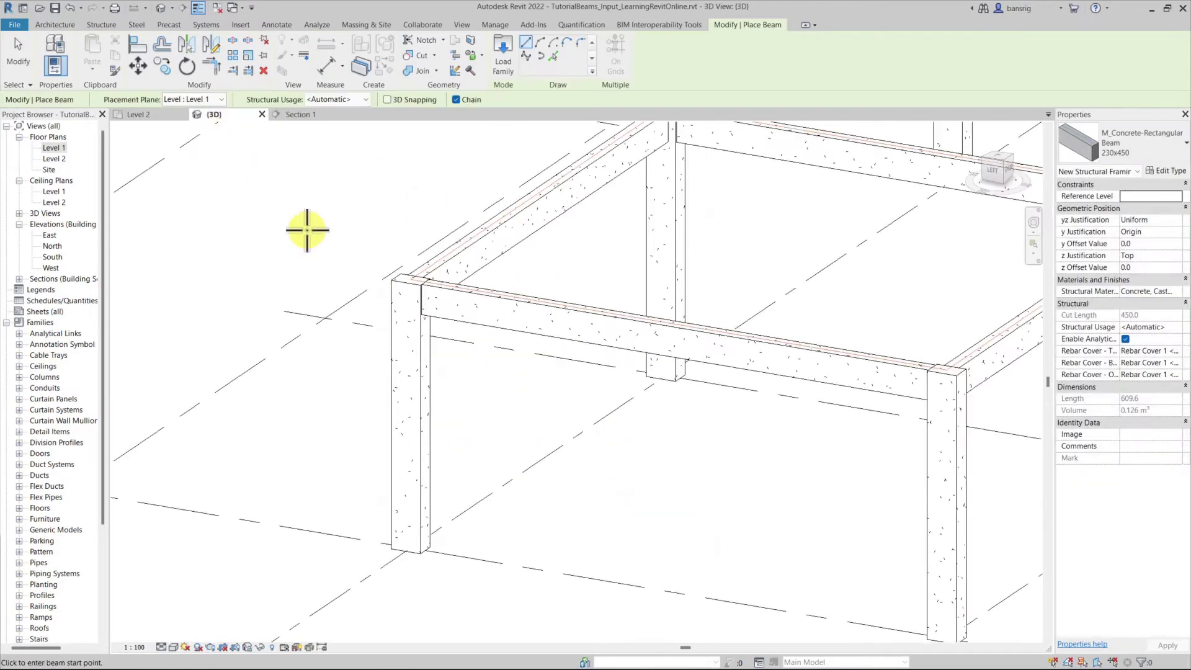
key(Escape)
key(Escape)
shift+middle_drag(344, 304, 522, 439)
scroll(540, 366, up, 3)
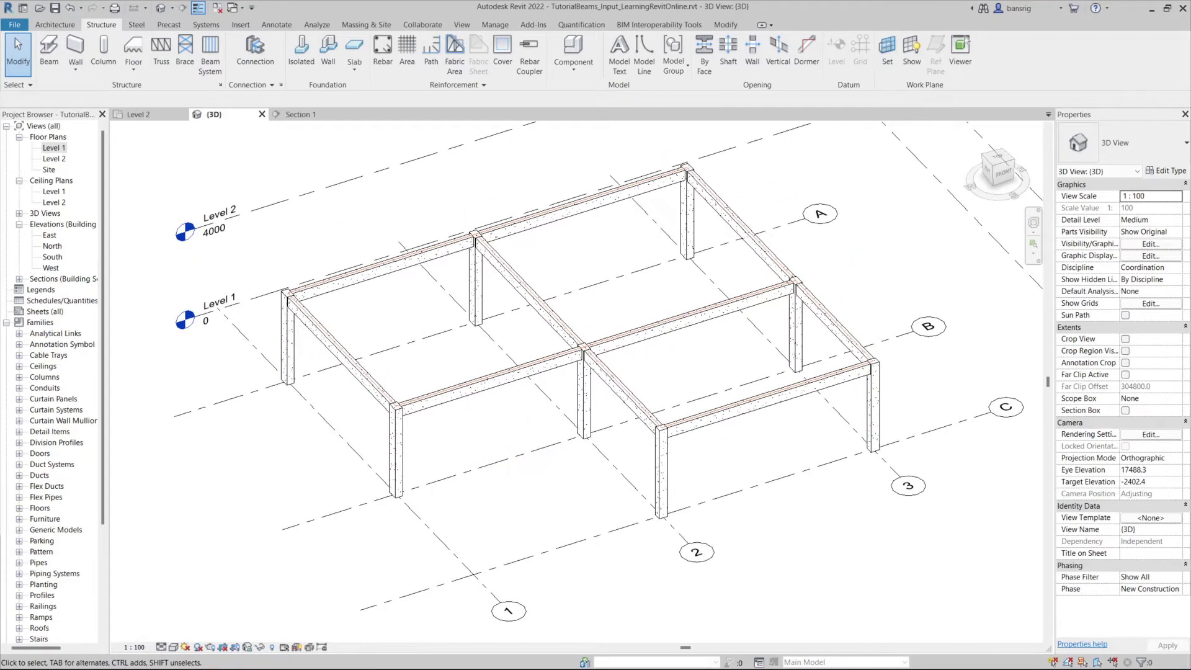
In the Level 1 plan, place beams on all six grid lines with On Grids and dismiss the not-visible warning
double_click(52, 147)
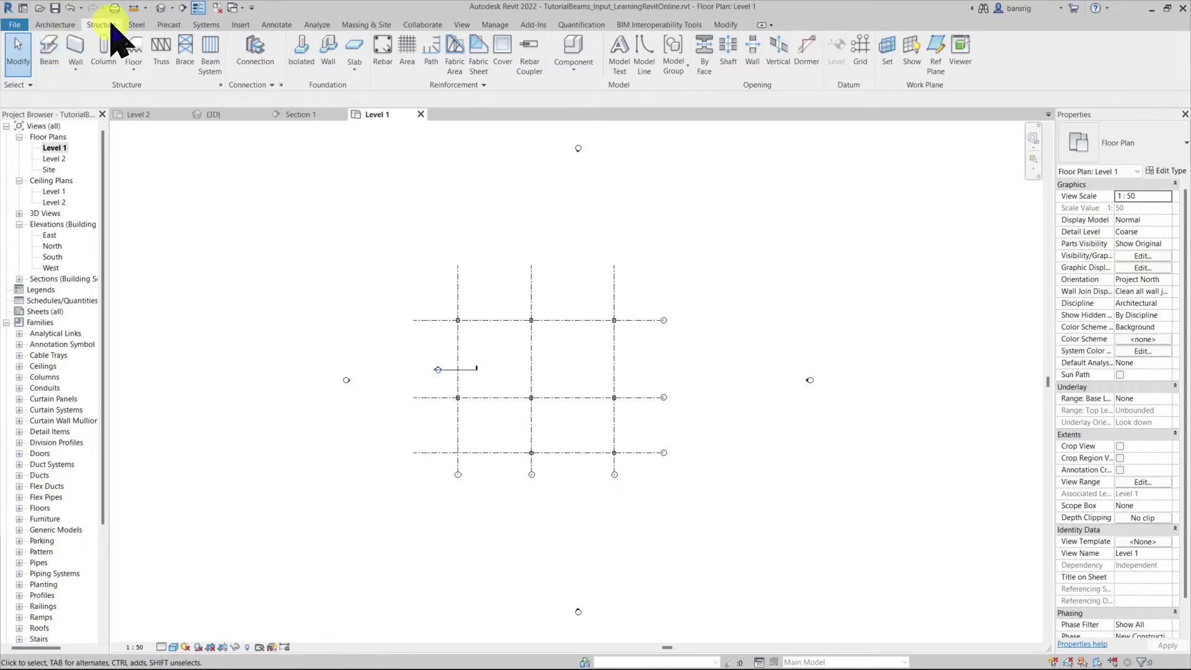
click(47, 50)
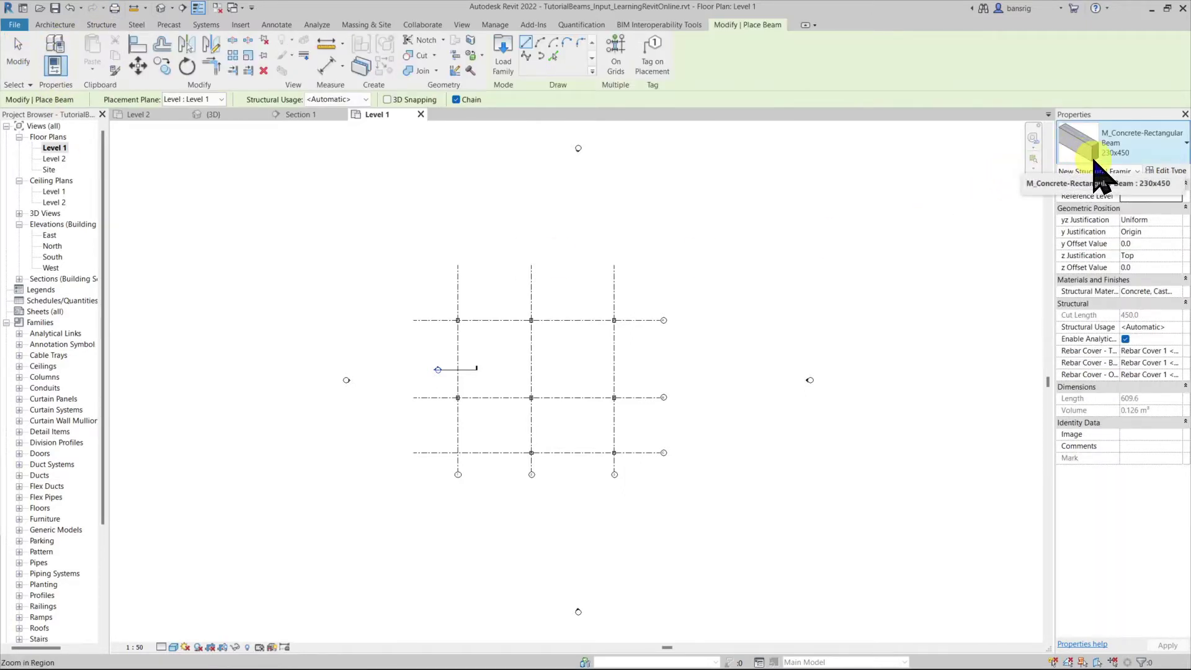
click(610, 57)
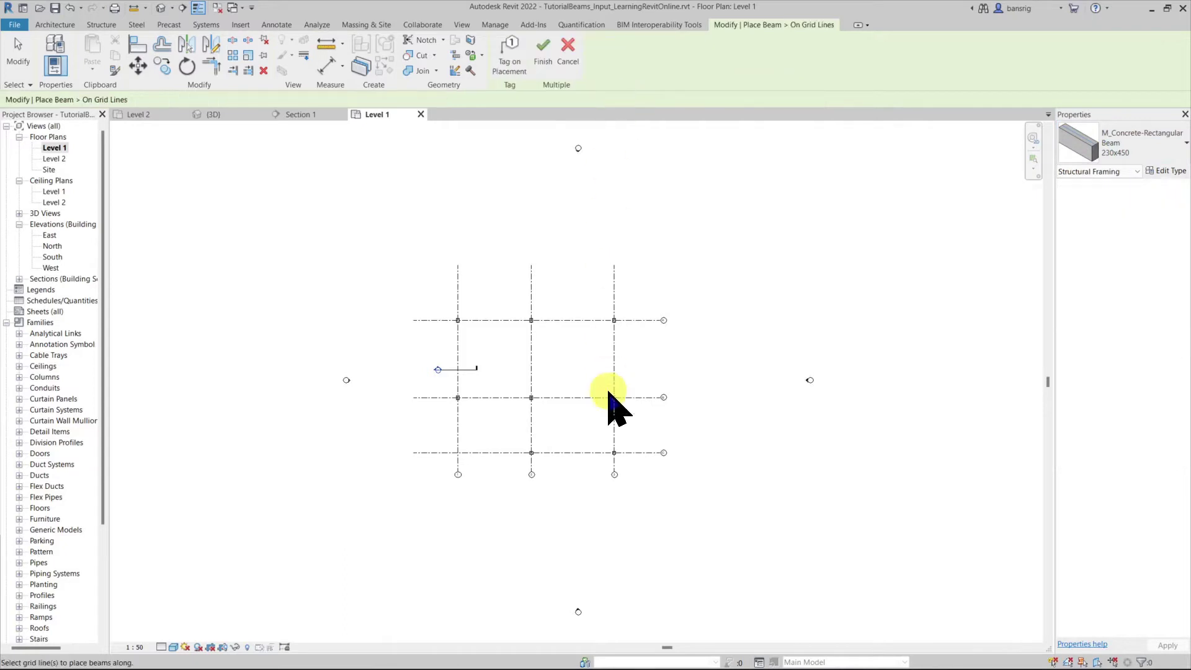
drag(628, 475, 400, 298)
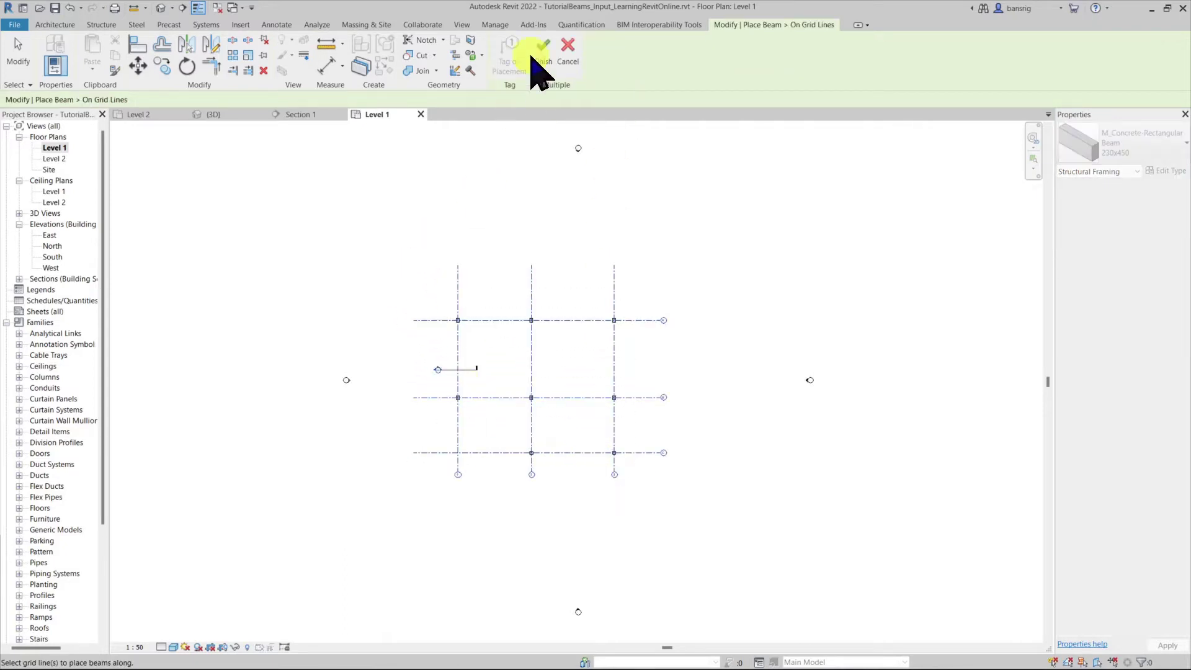
click(542, 59)
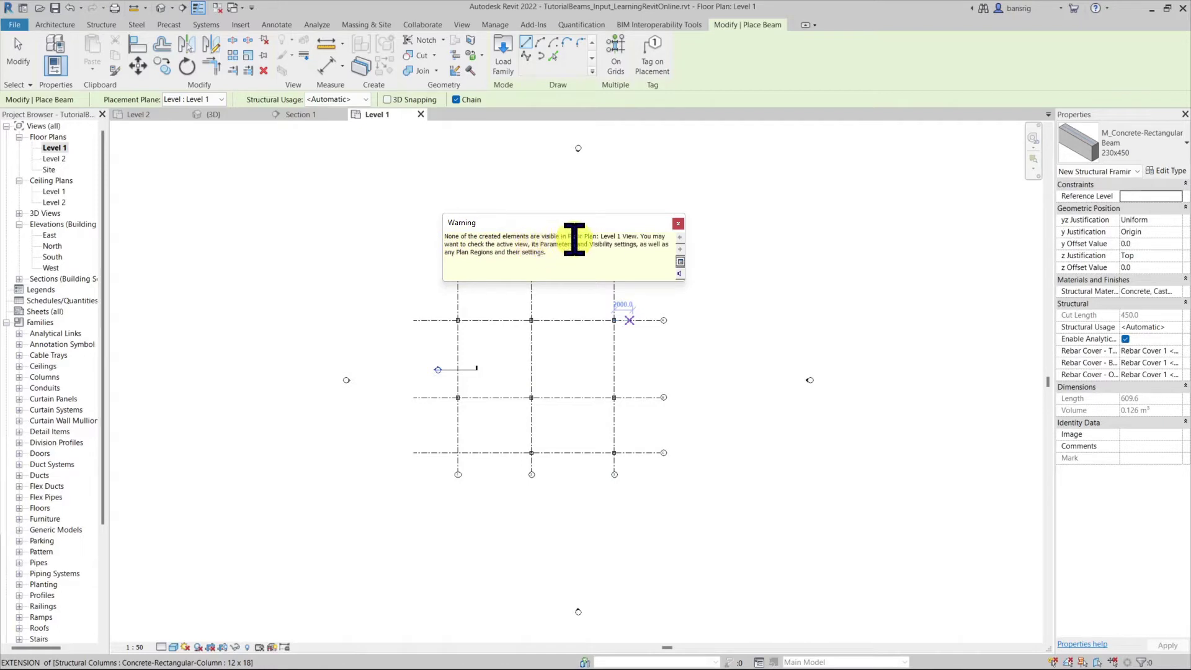
click(677, 223)
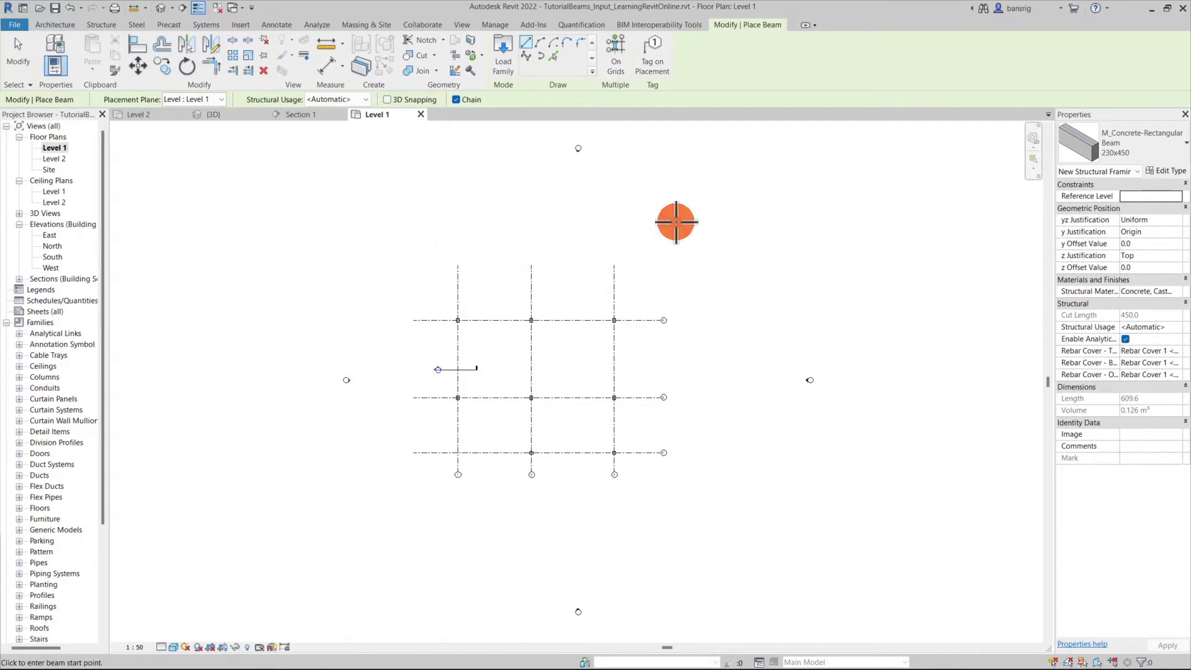
Exit beam placement and review the Level 1 View Range settings without changing them
key(Escape)
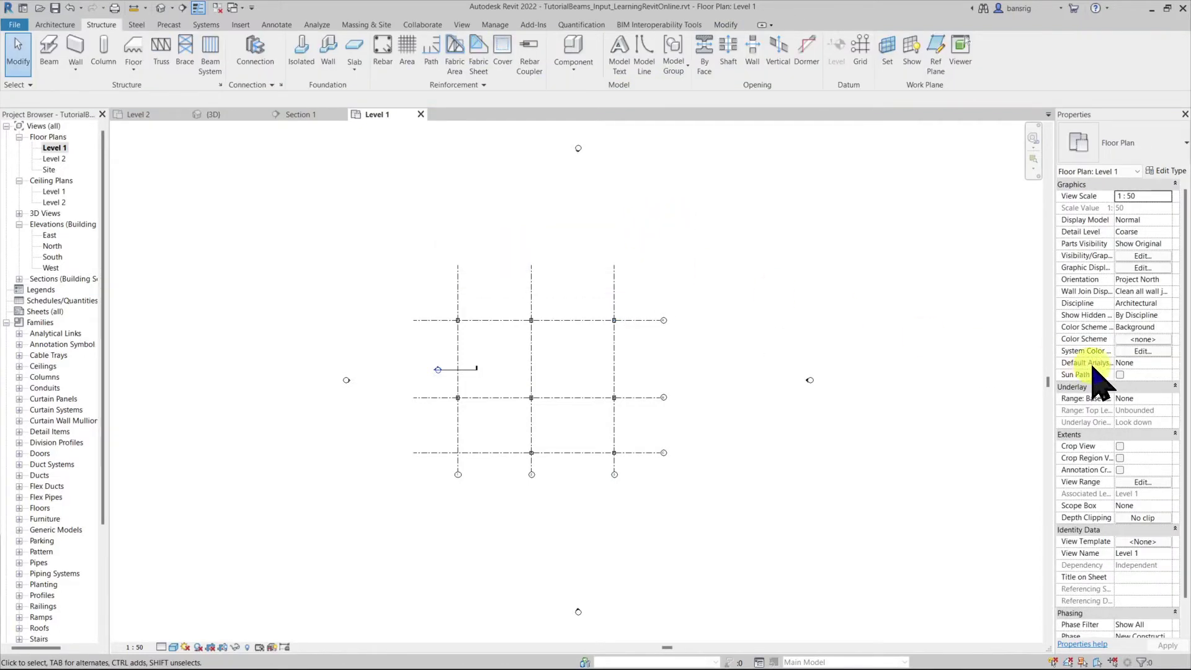
scroll(1140, 395, down, 1)
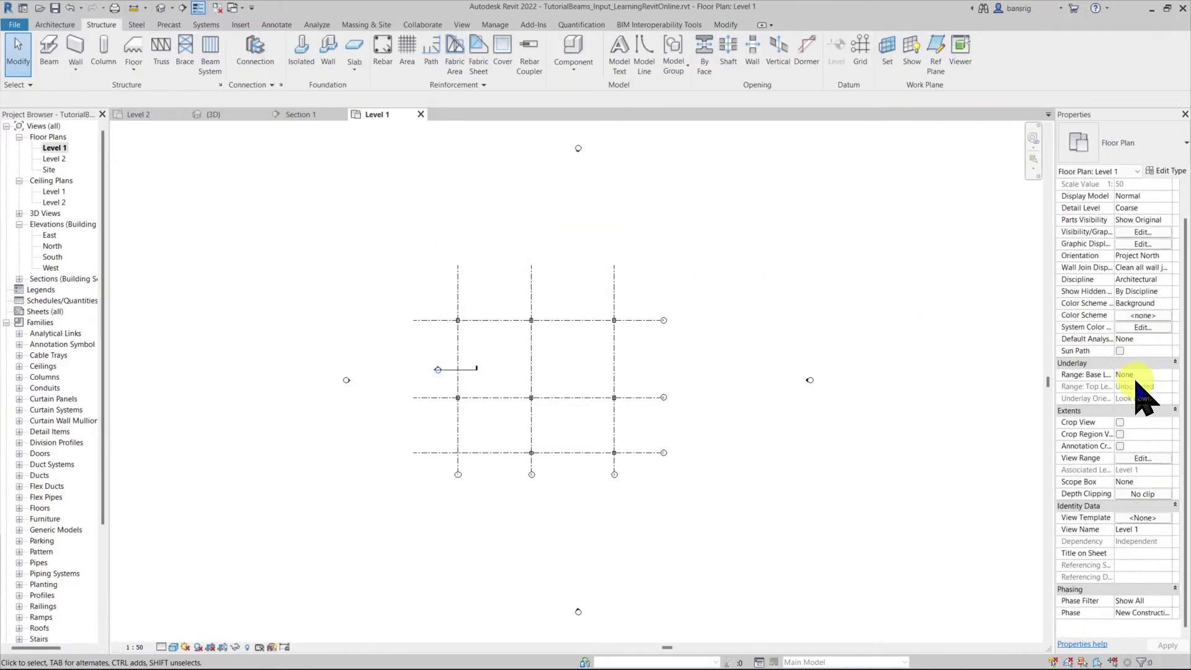
click(1141, 458)
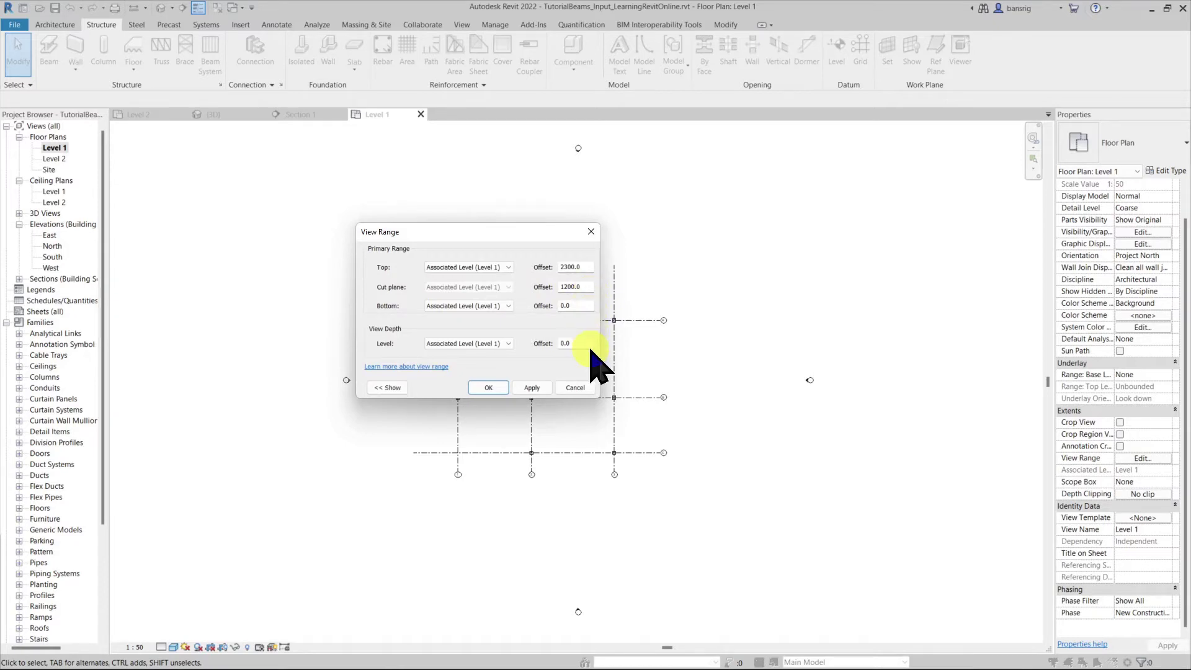
click(592, 237)
In Section 1, extend the crop region downward to reveal the Level 1 beam
double_click(440, 369)
scroll(471, 372, down, 4)
scroll(500, 511, up, 2)
click(465, 501)
drag(465, 501, 471, 554)
click(465, 500)
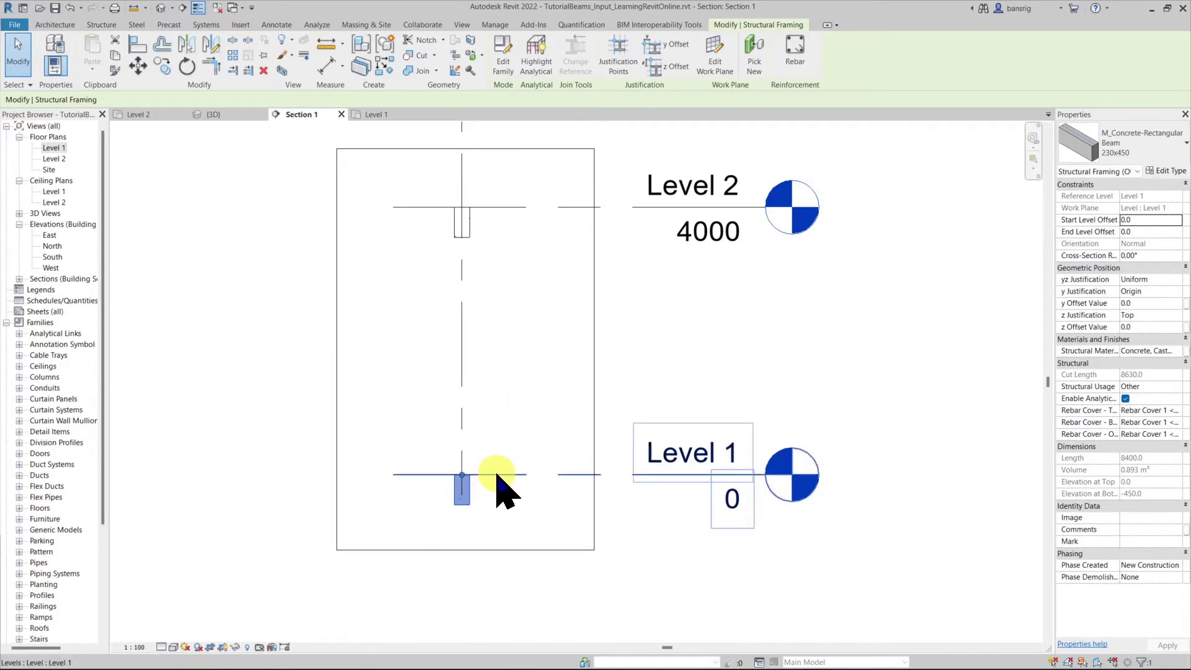
Set the Level 1 plan's View Depth Offset to -1000 so the beams show, then inspect the frame in 3D
click(399, 116)
click(744, 393)
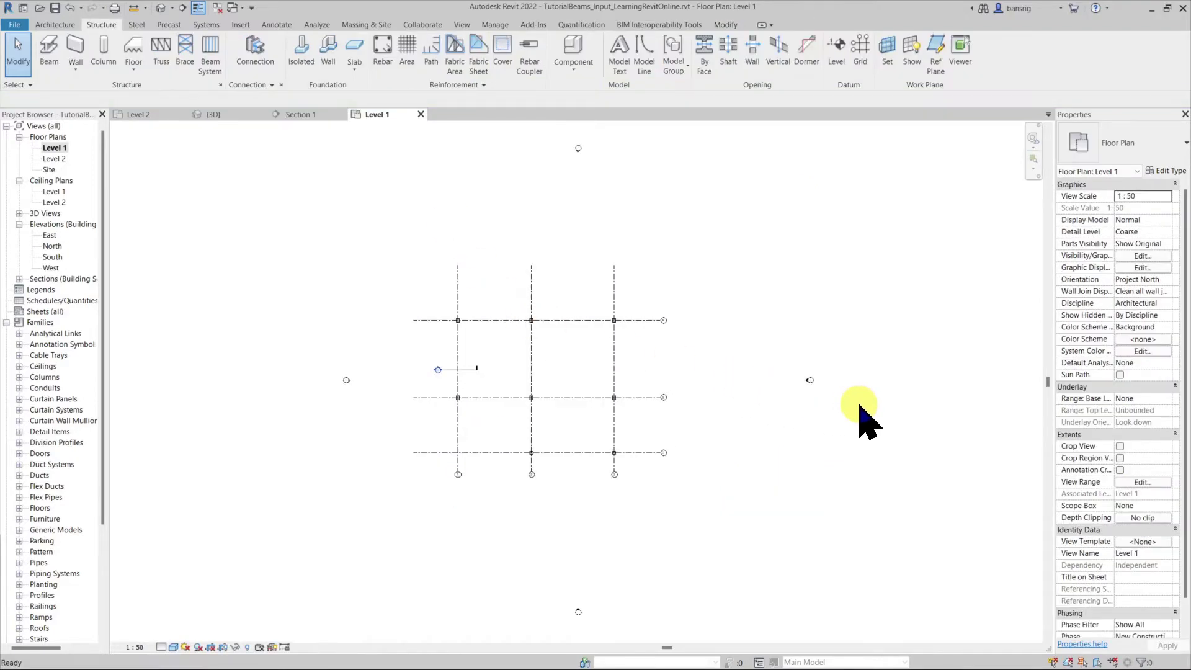
click(1143, 482)
double_click(567, 342)
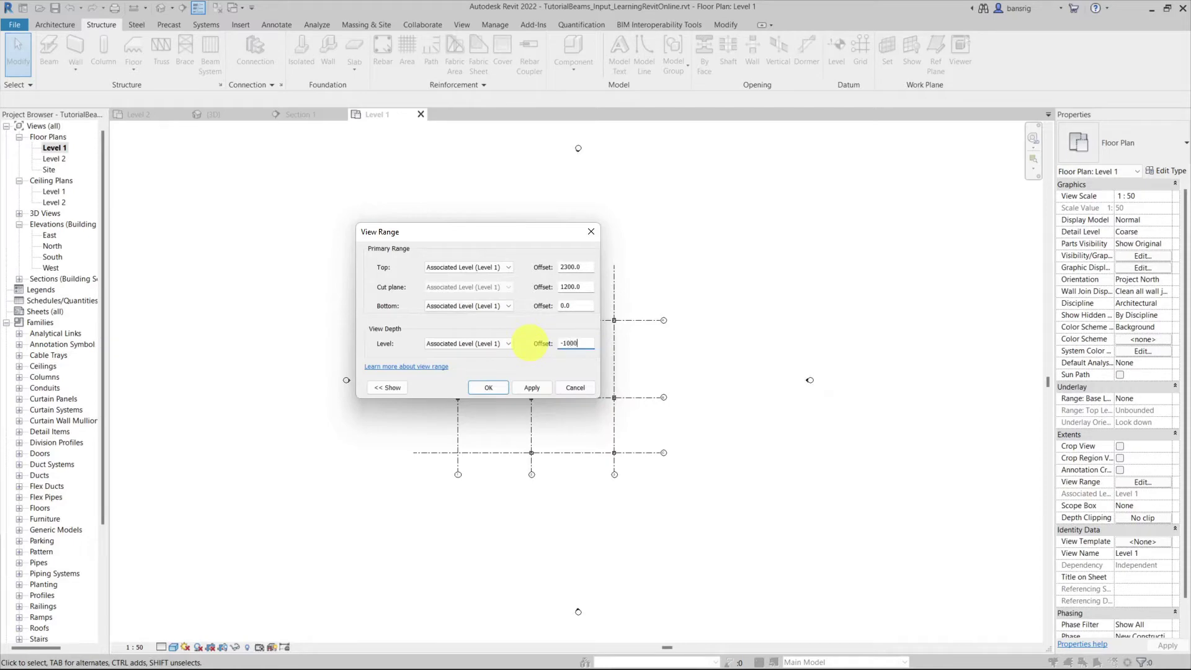
click(499, 386)
scroll(505, 381, up, 4)
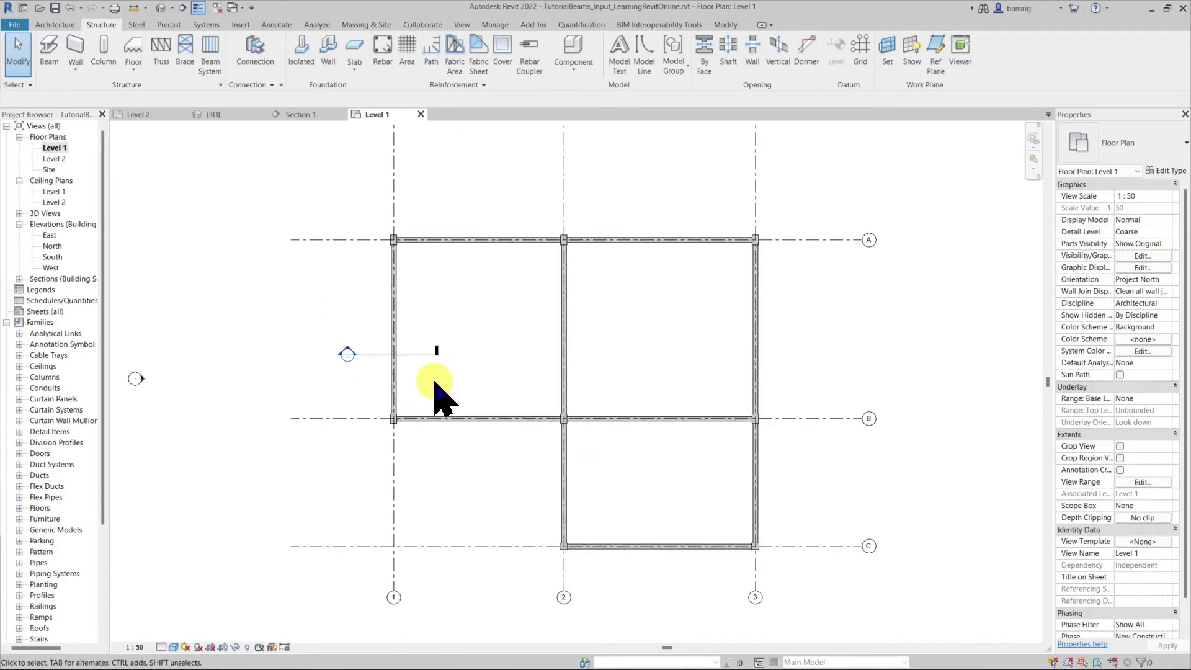
click(213, 115)
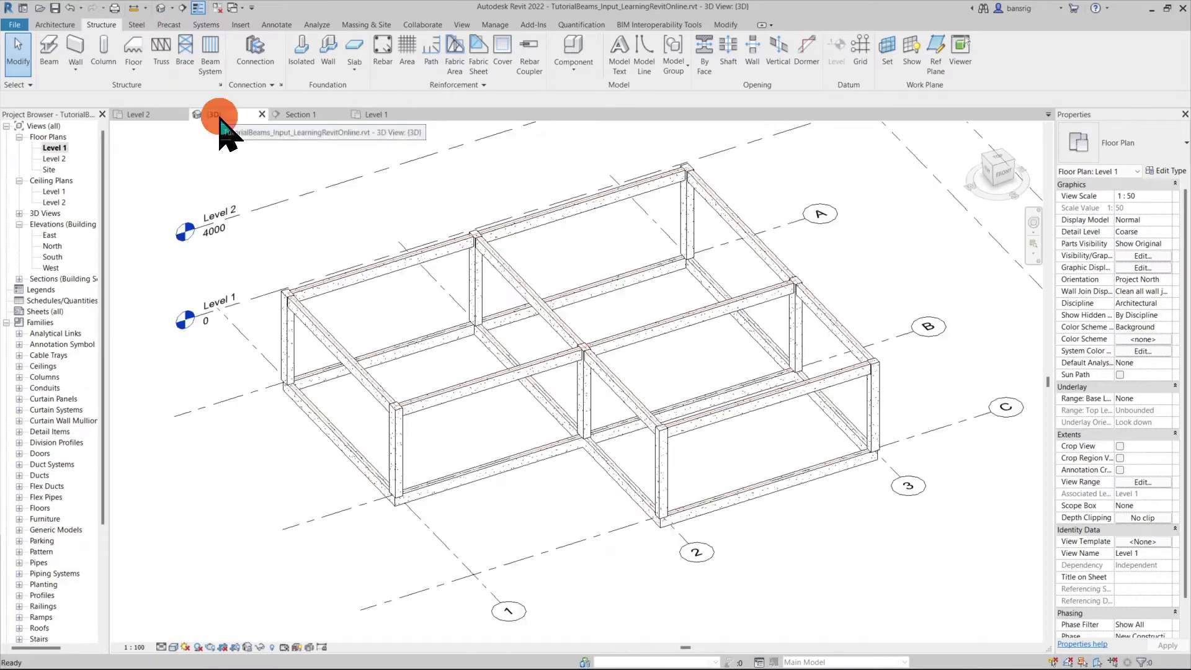
shift+middle_drag(611, 558, 703, 421)
On Level 2, create an automatic beam system in the grid 2–3/B–C bay
click(148, 115)
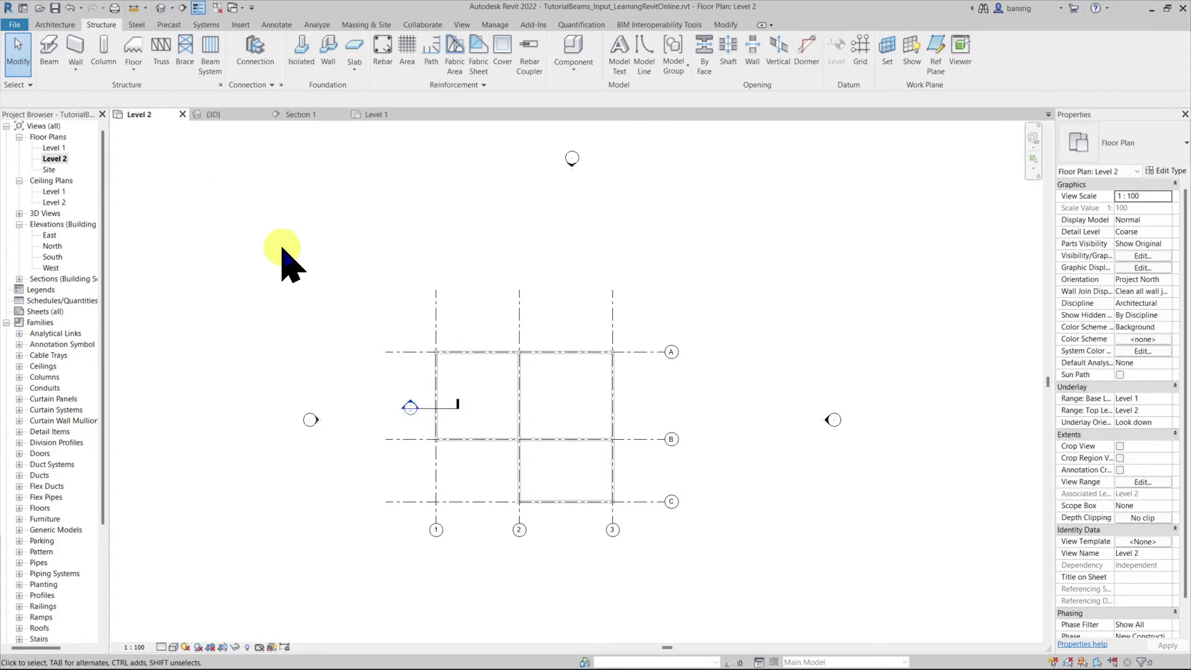
scroll(298, 249, up, 3)
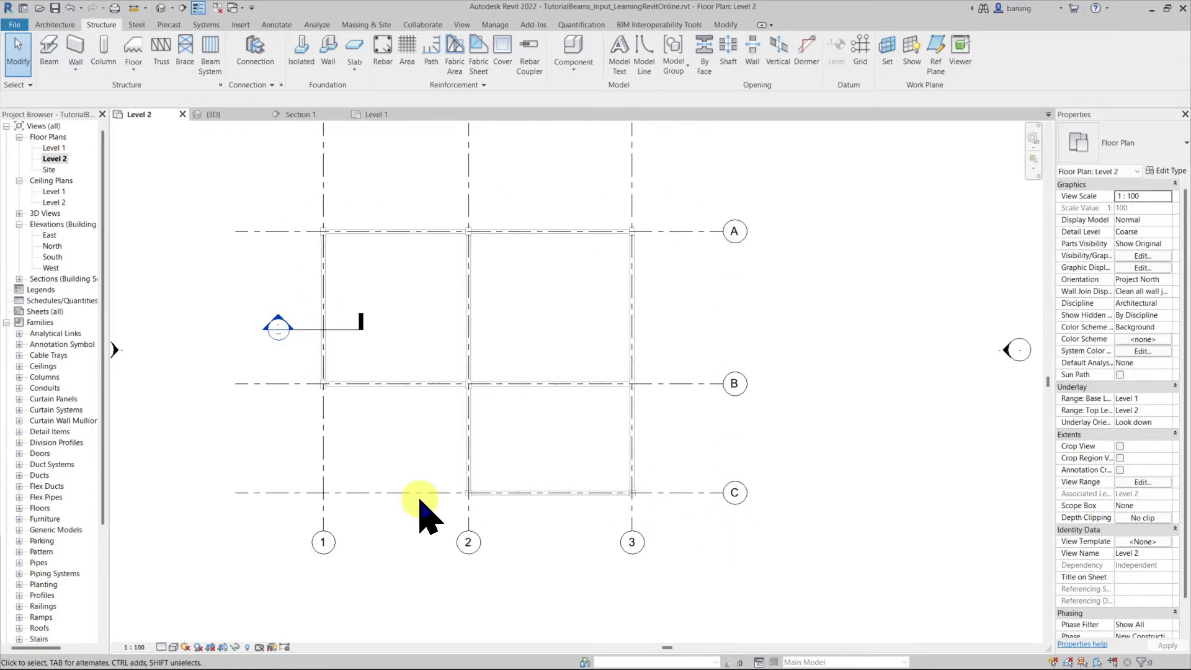
scroll(606, 419, down, 1)
scroll(605, 420, up, 3)
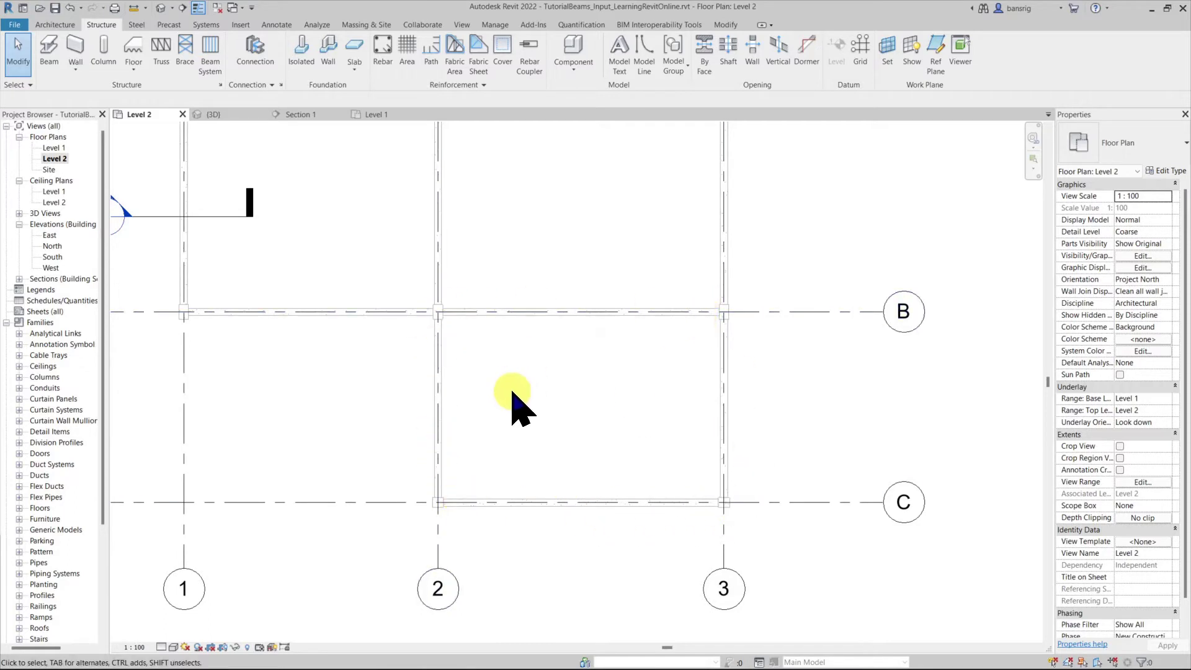
click(209, 64)
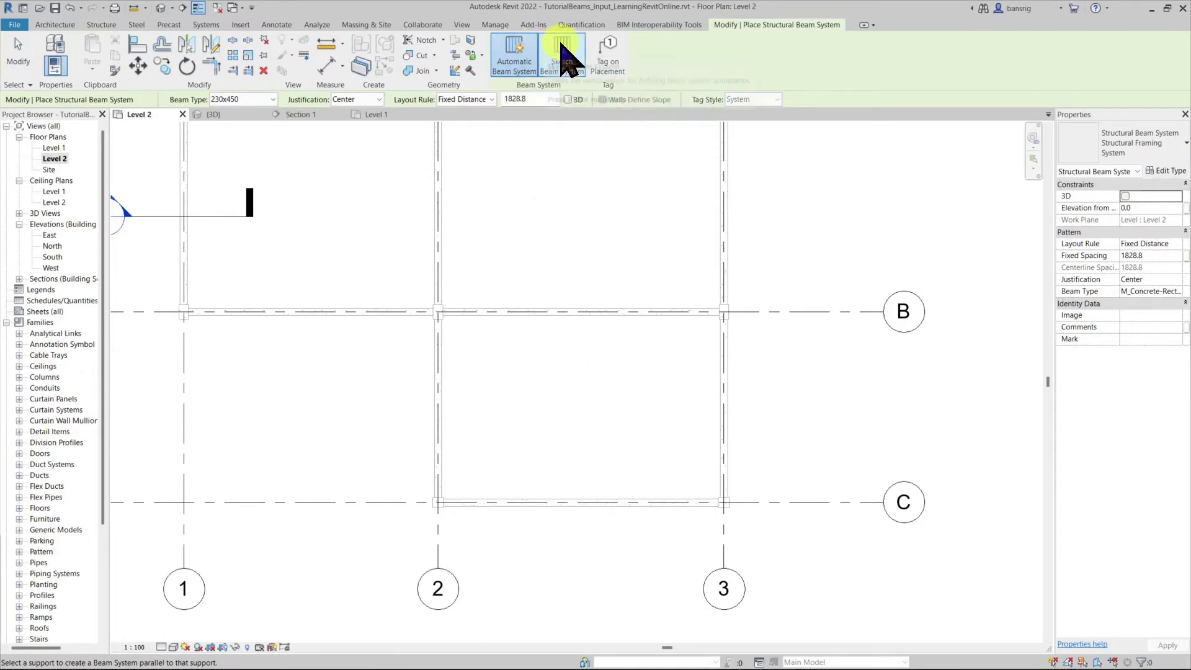
click(512, 55)
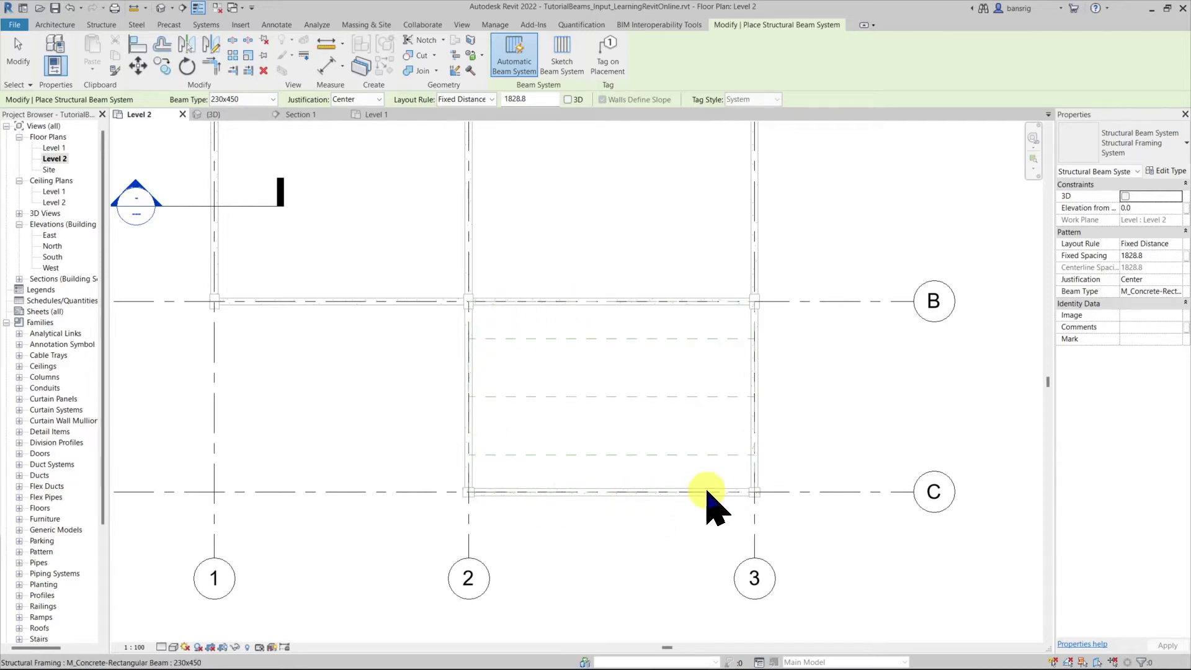
click(475, 377)
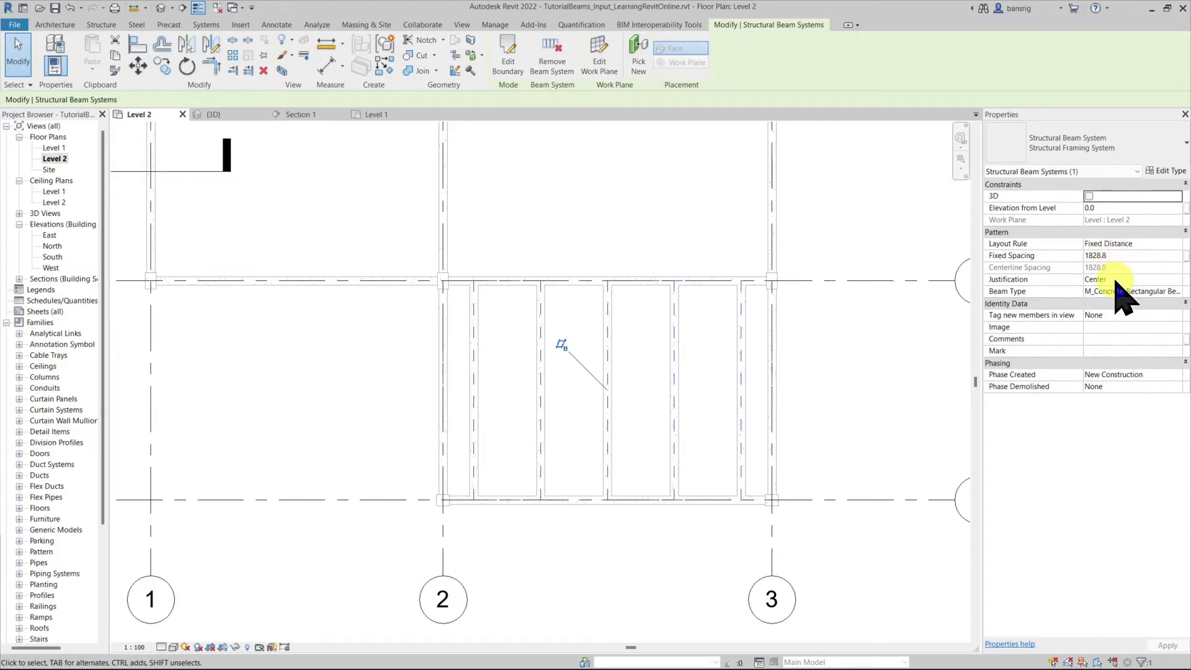
Keep M_Concrete-Rectangular Beam 230x450 as the system's beam type
click(1177, 292)
click(1177, 293)
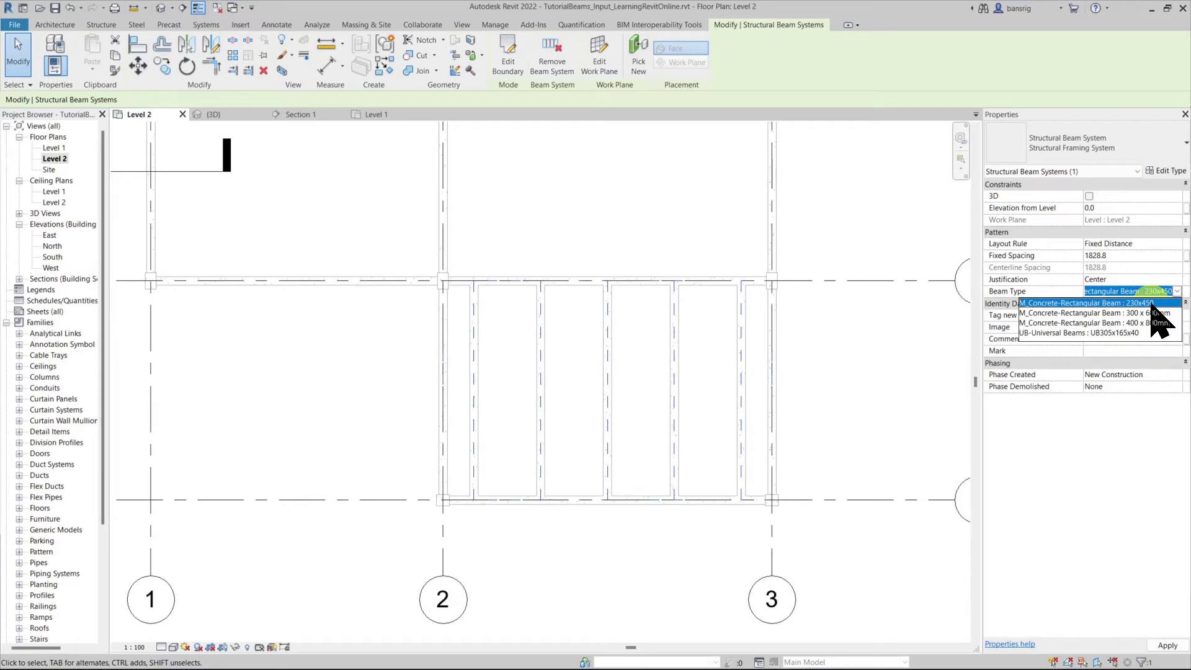
click(1151, 303)
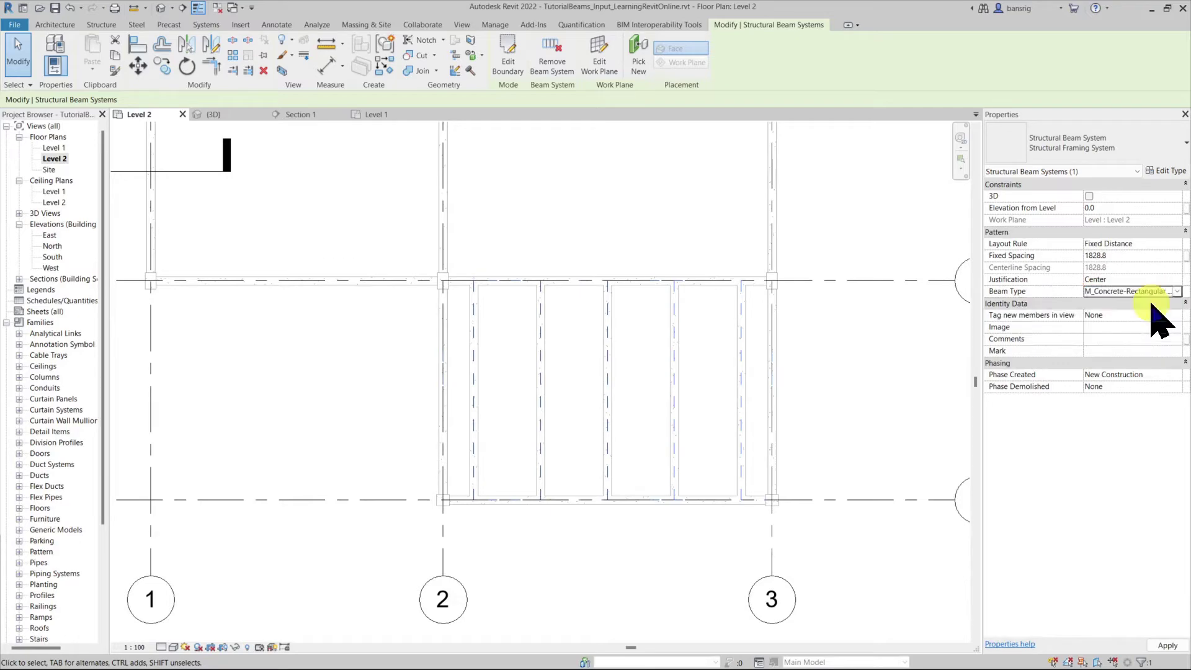
In 3D, set the beam system's Layout Rule to Fixed Number with 5 lines
click(212, 114)
scroll(850, 473, up, 3)
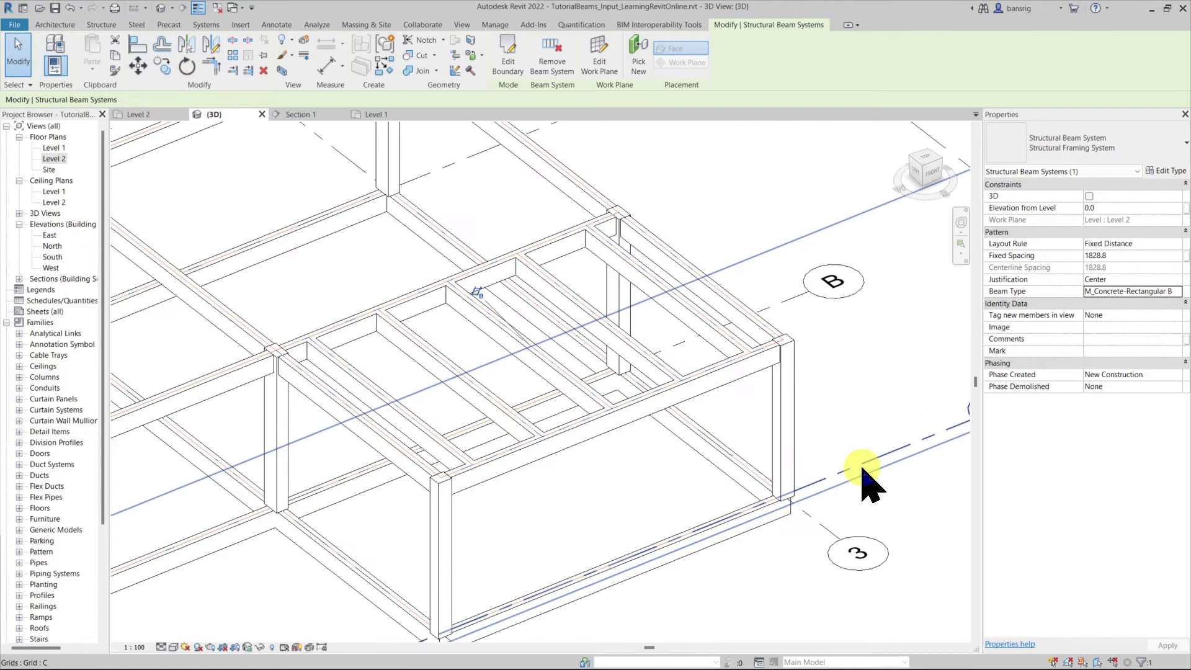
shift+middle_drag(854, 477, 834, 613)
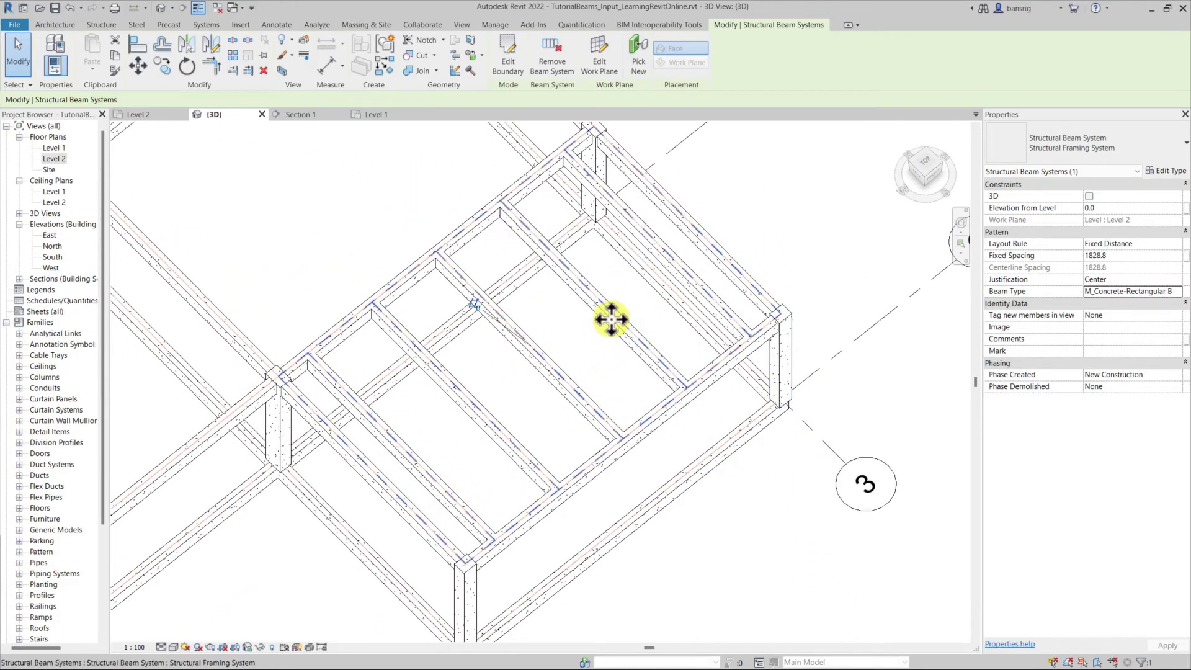
click(611, 320)
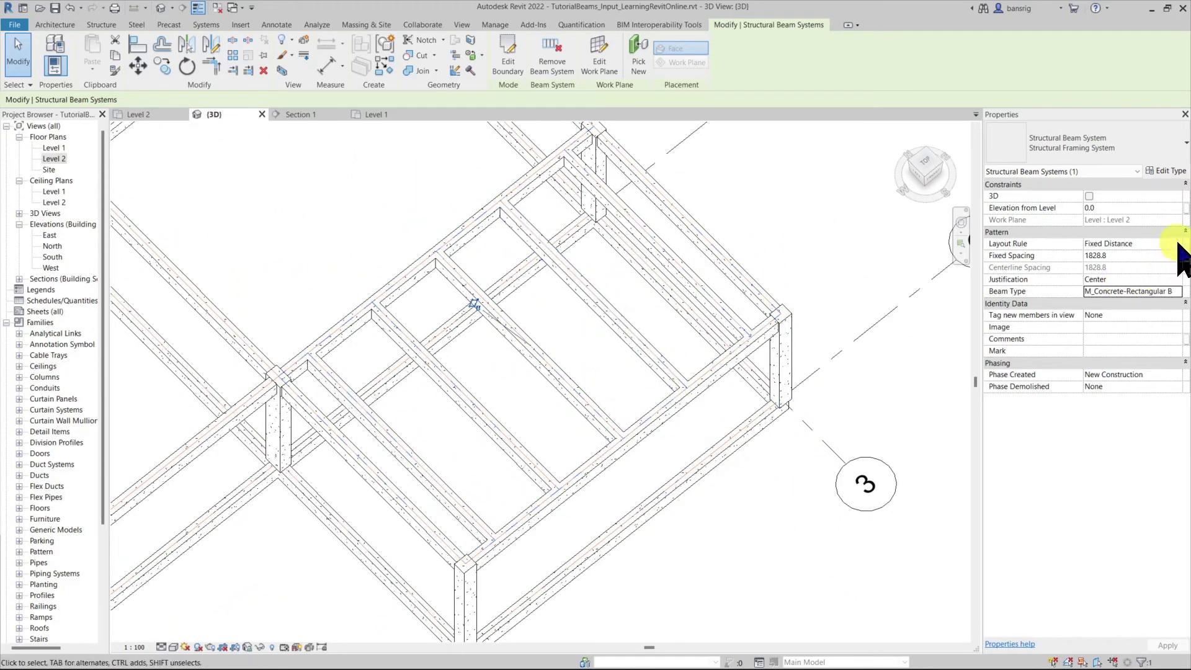
click(1149, 243)
click(1108, 265)
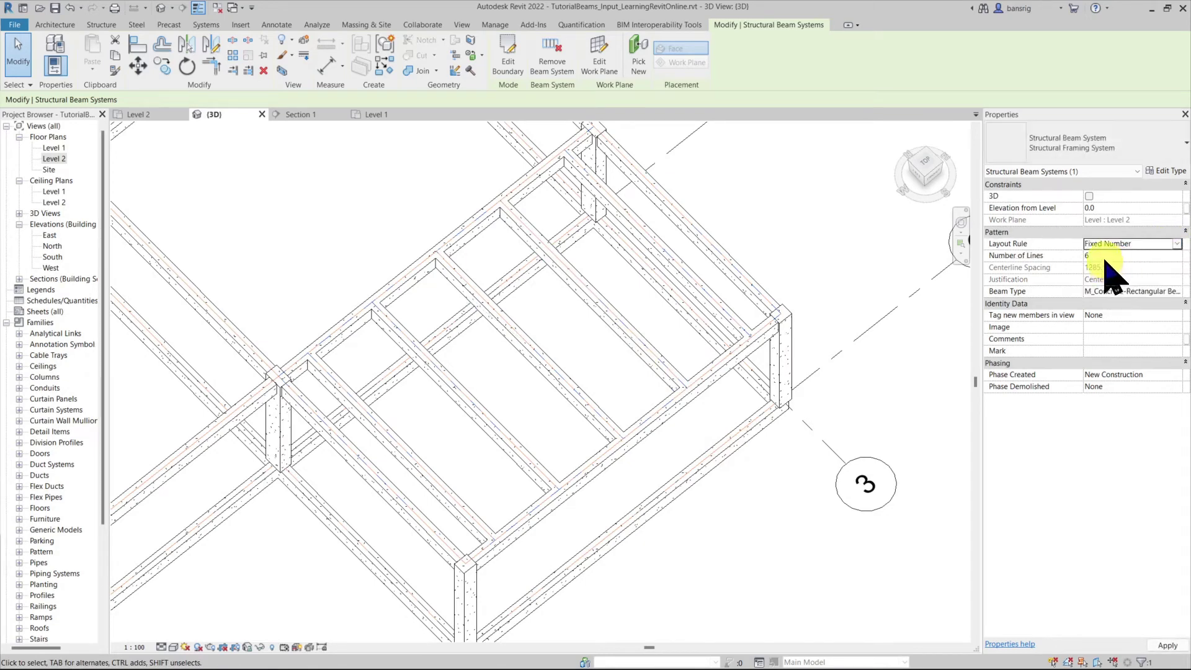
click(1104, 256)
text(5)
Change the system's beam type to UB-Universal Beams UB305x165x40
scroll(744, 545, down, 5)
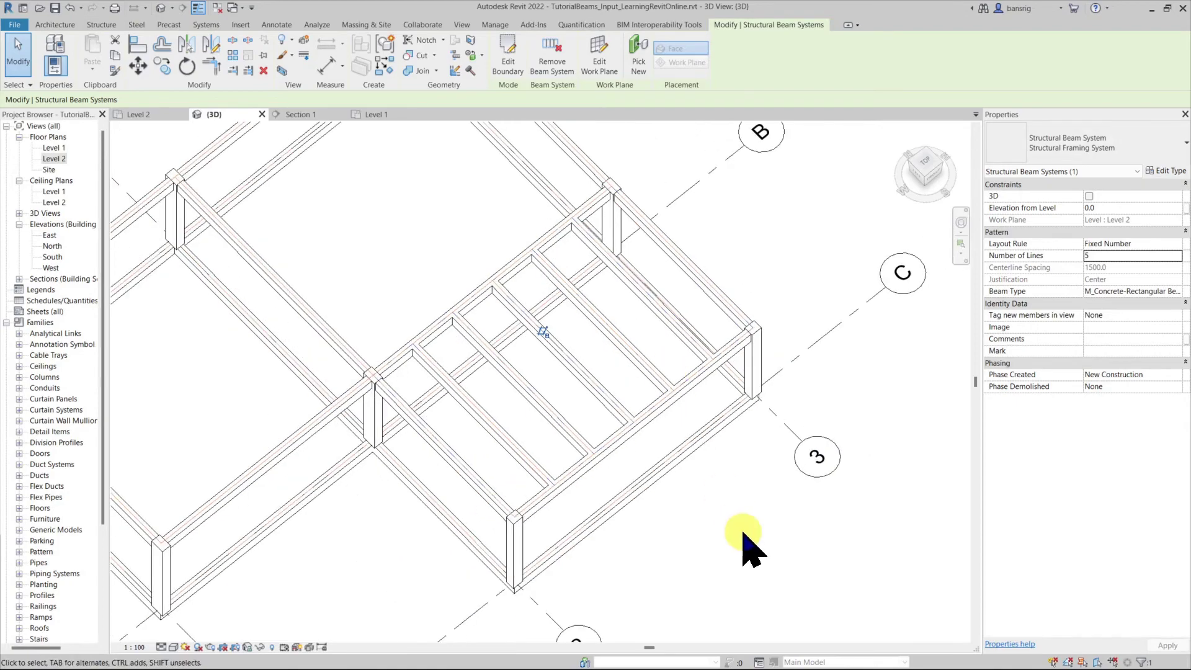
mouse_move(744, 545)
shift+middle_down()
mouse_move(789, 470)
mouse_move(799, 426)
shift+middle_up()
click(1174, 291)
click(1104, 334)
click(799, 572)
scroll(618, 489, up, 2)
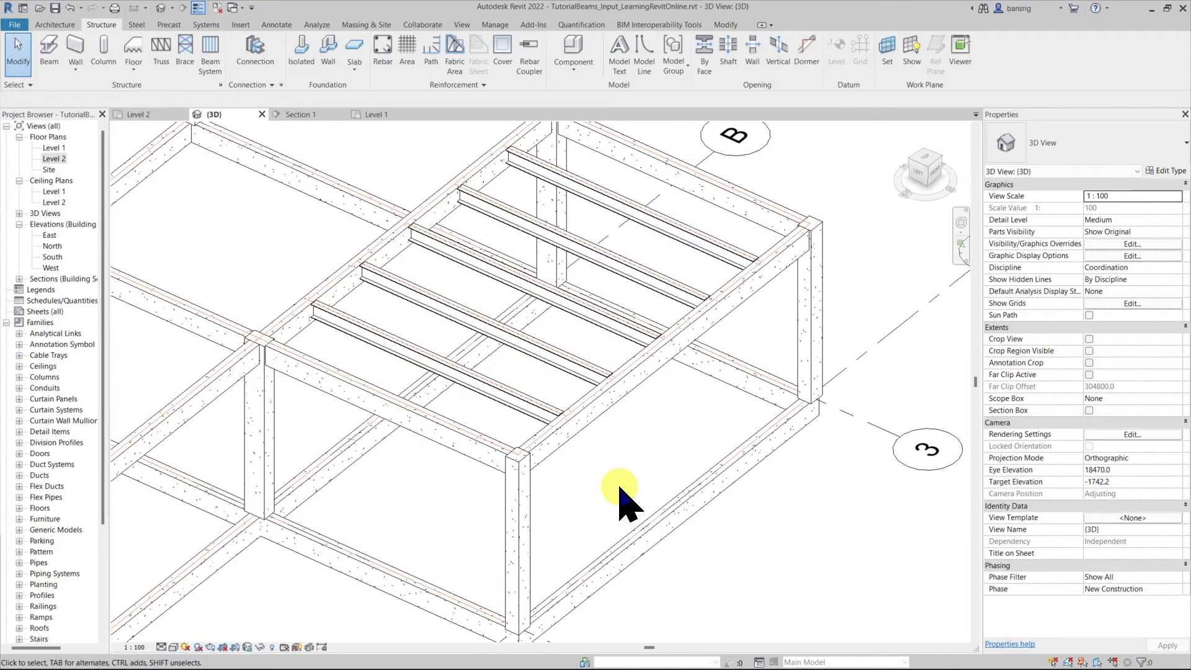
scroll(620, 496, down, 1)
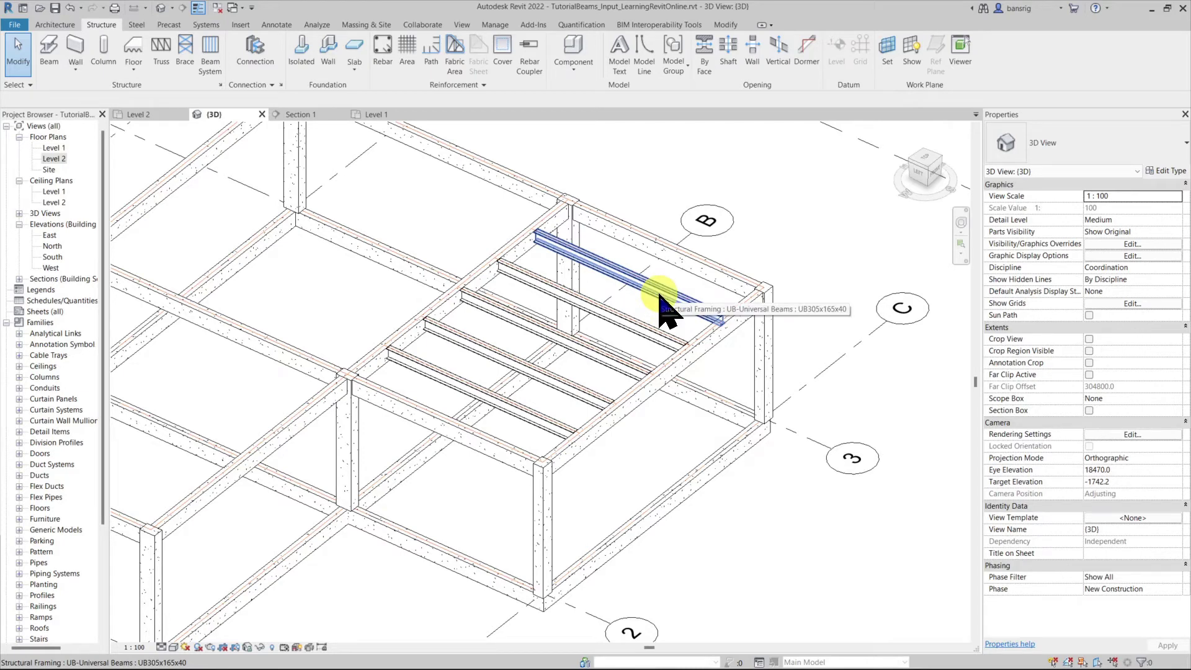
Set the whole beam system's Layout Rule back to Fixed Distance
key(Tab)
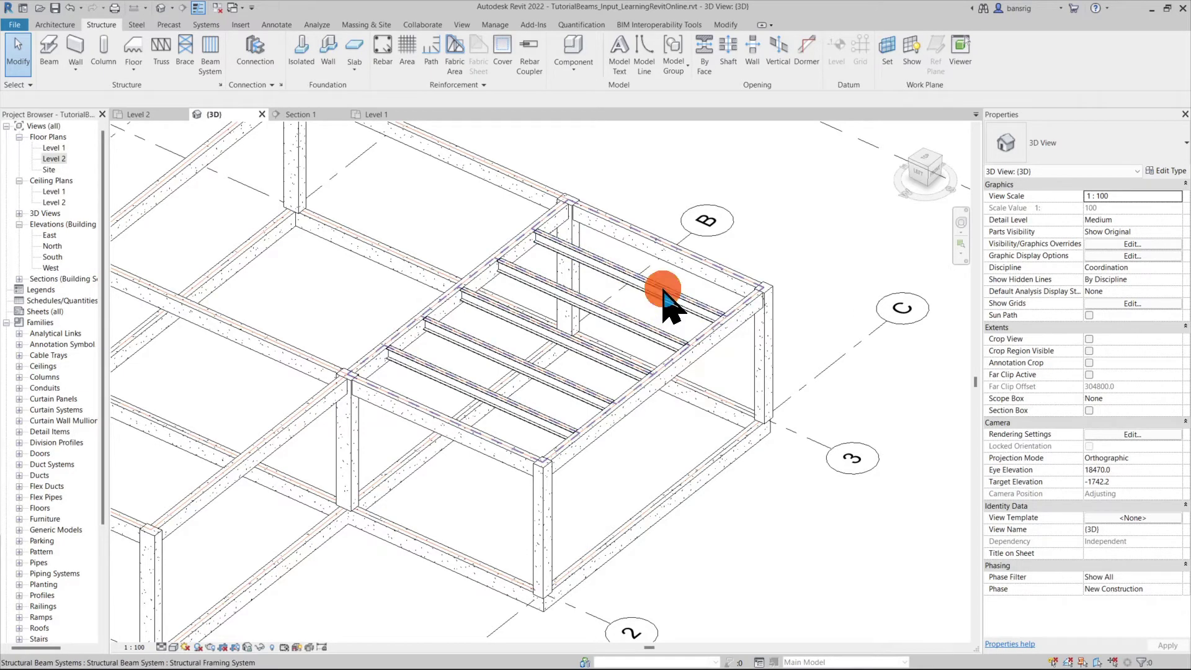
click(664, 298)
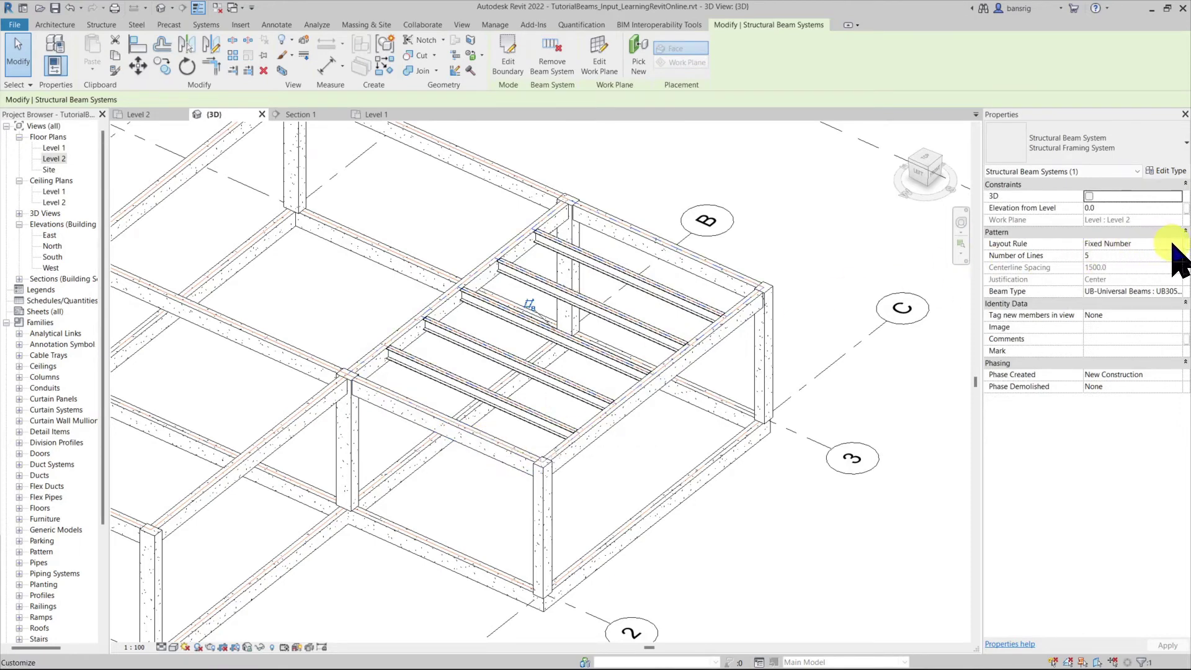
click(1176, 244)
click(1110, 254)
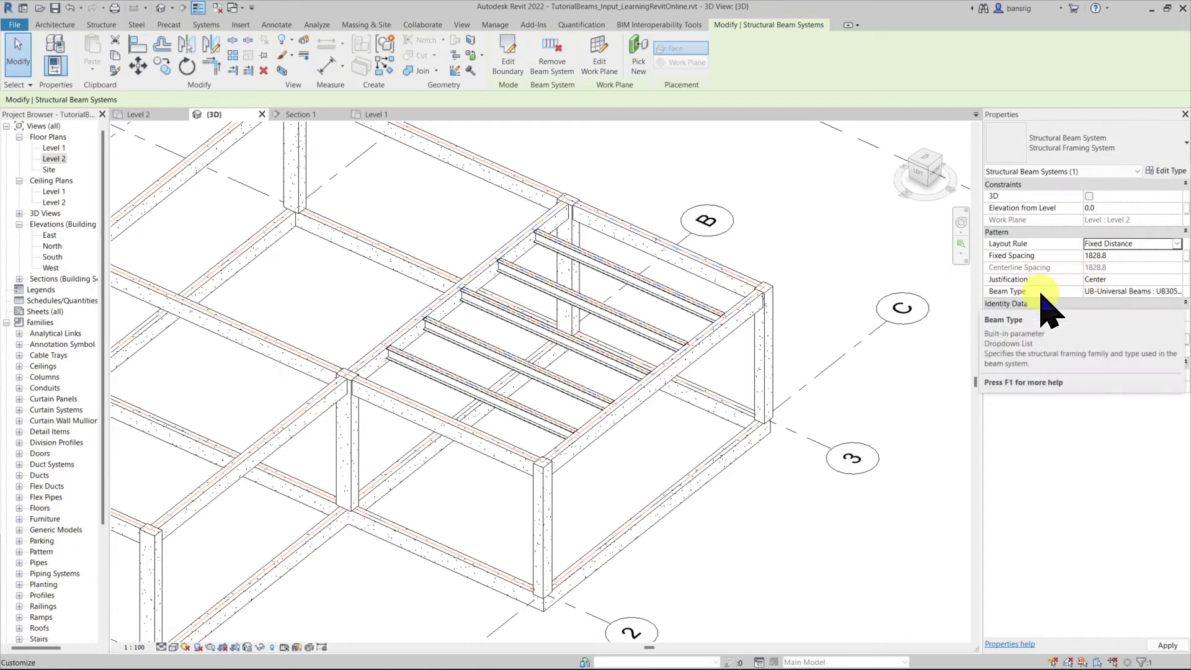
Change a single steel beam in the system to concrete 230x450
click(731, 304)
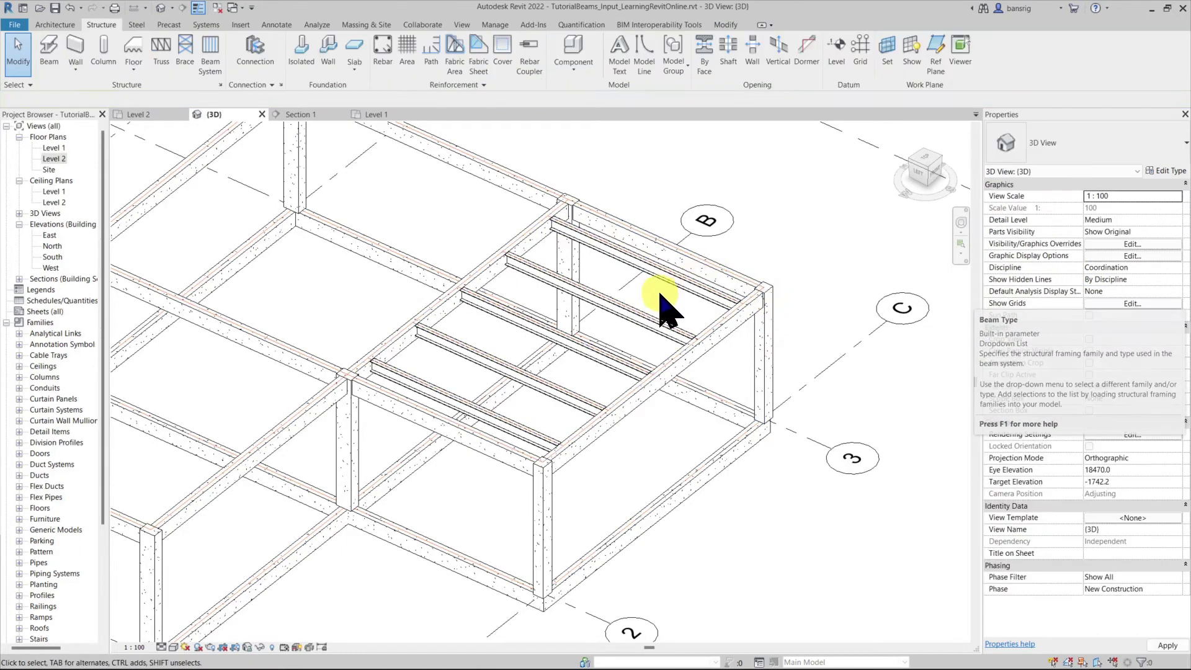
click(642, 317)
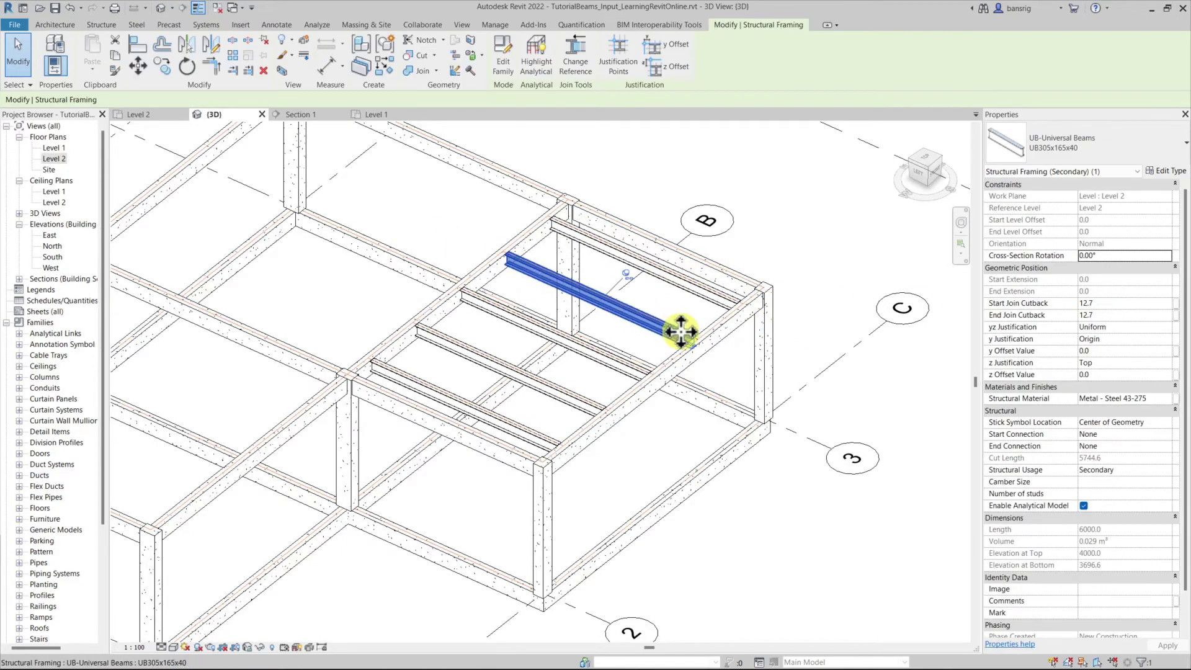
click(1096, 149)
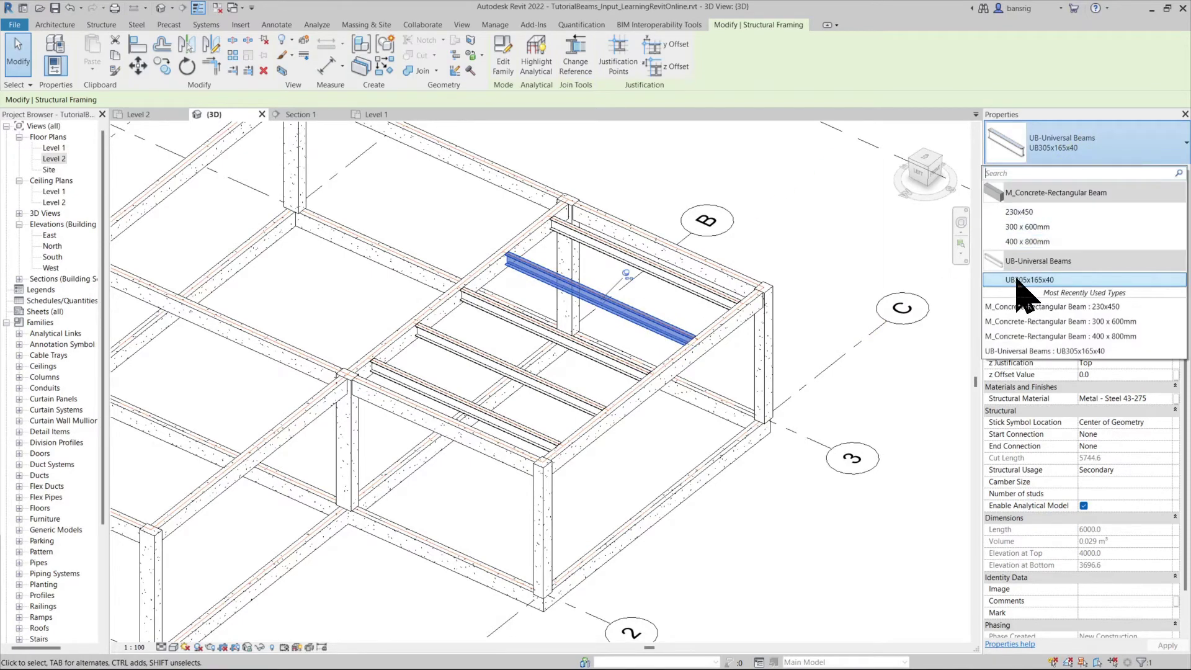
click(1023, 268)
click(794, 524)
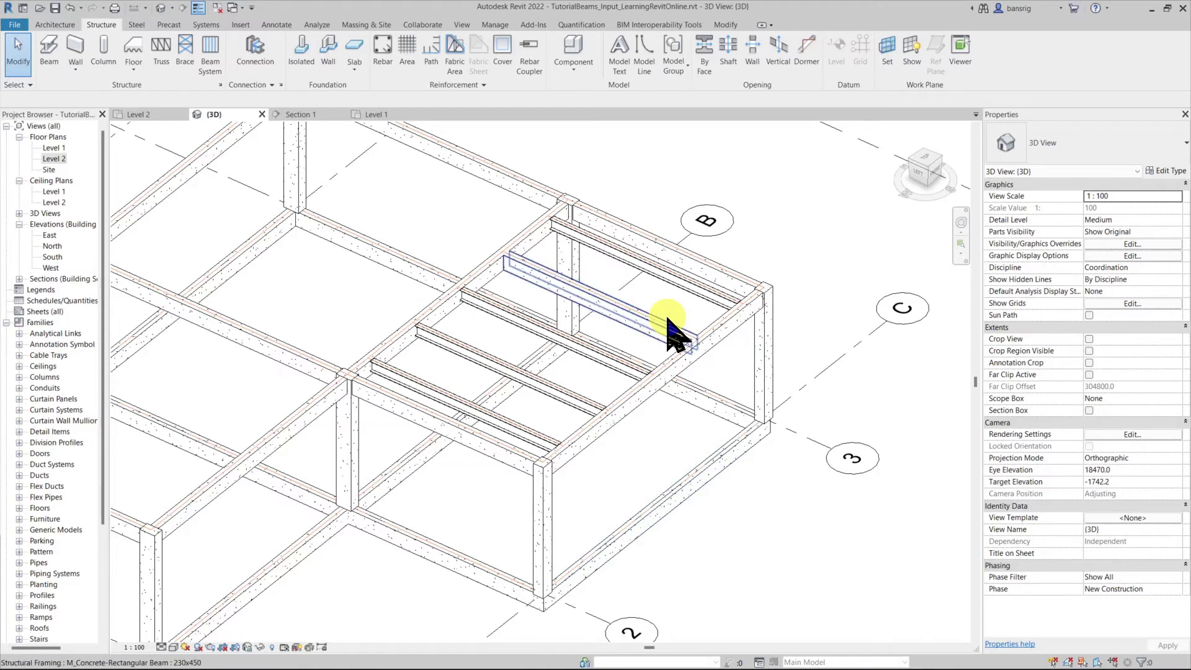
Give the beam system M_Concrete-Rectangular beams at Fixed Number layout, then reopen the Level 2 plan
click(458, 292)
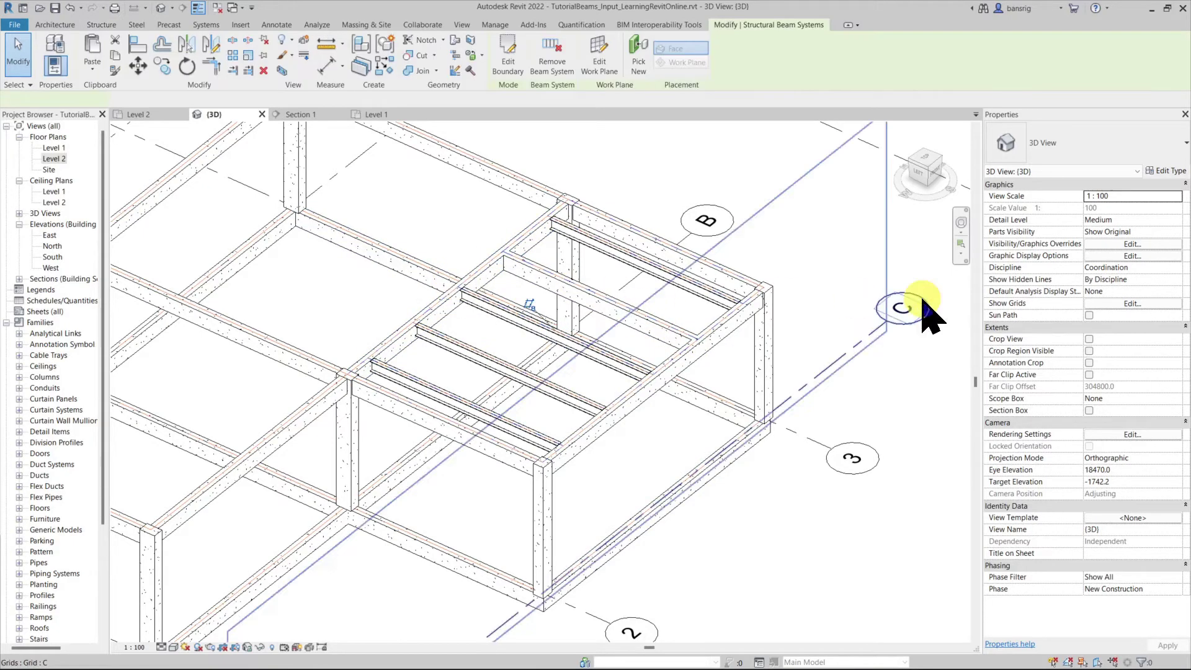
click(1178, 291)
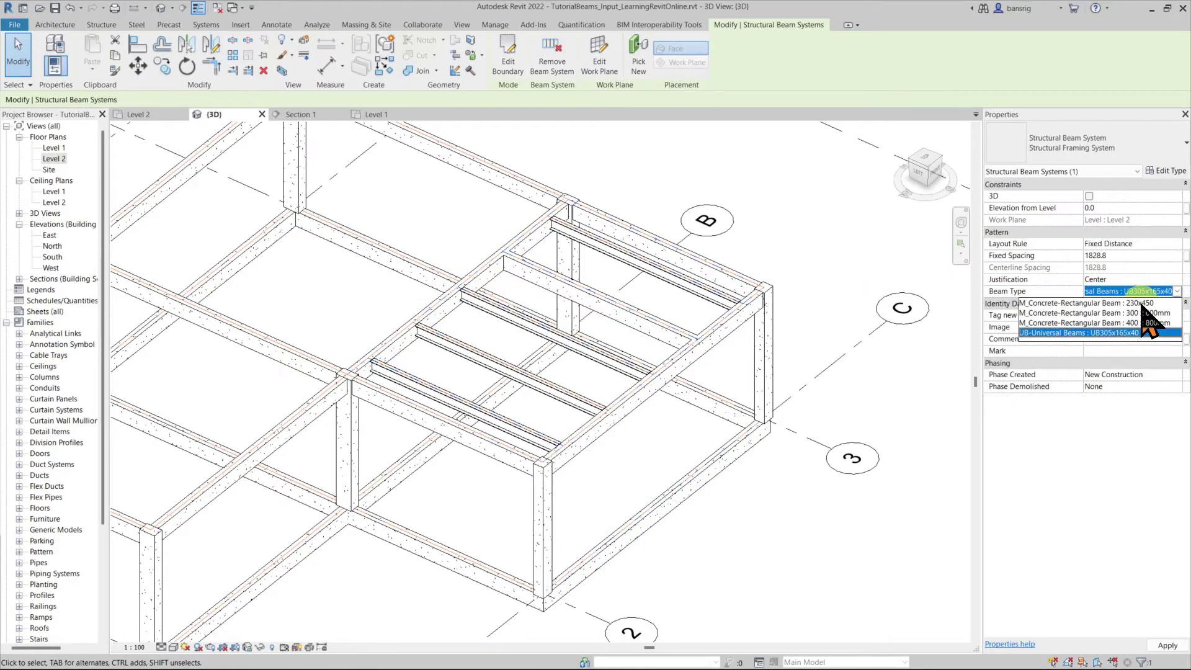
click(1142, 305)
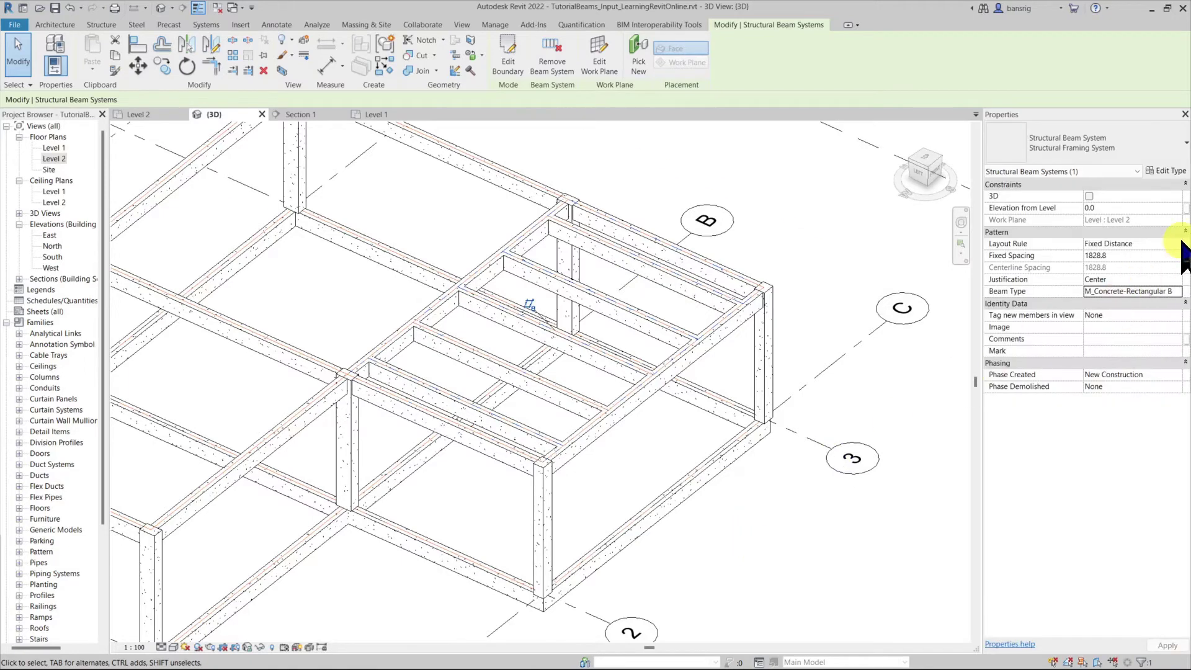
click(1151, 244)
click(1107, 265)
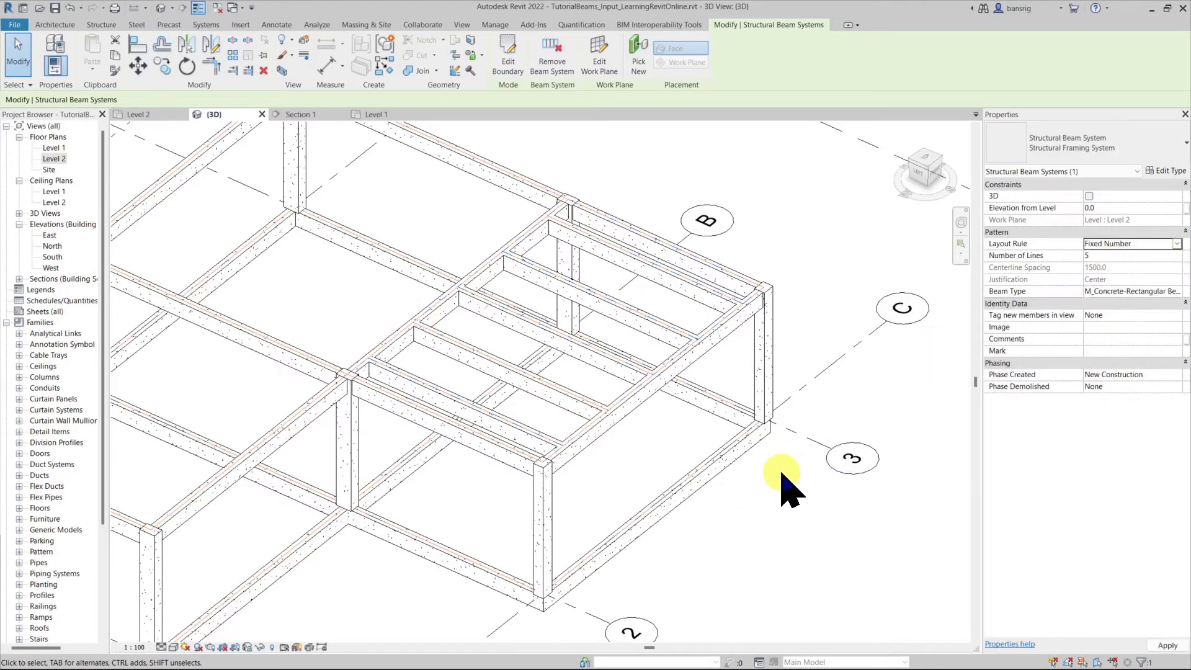
click(772, 515)
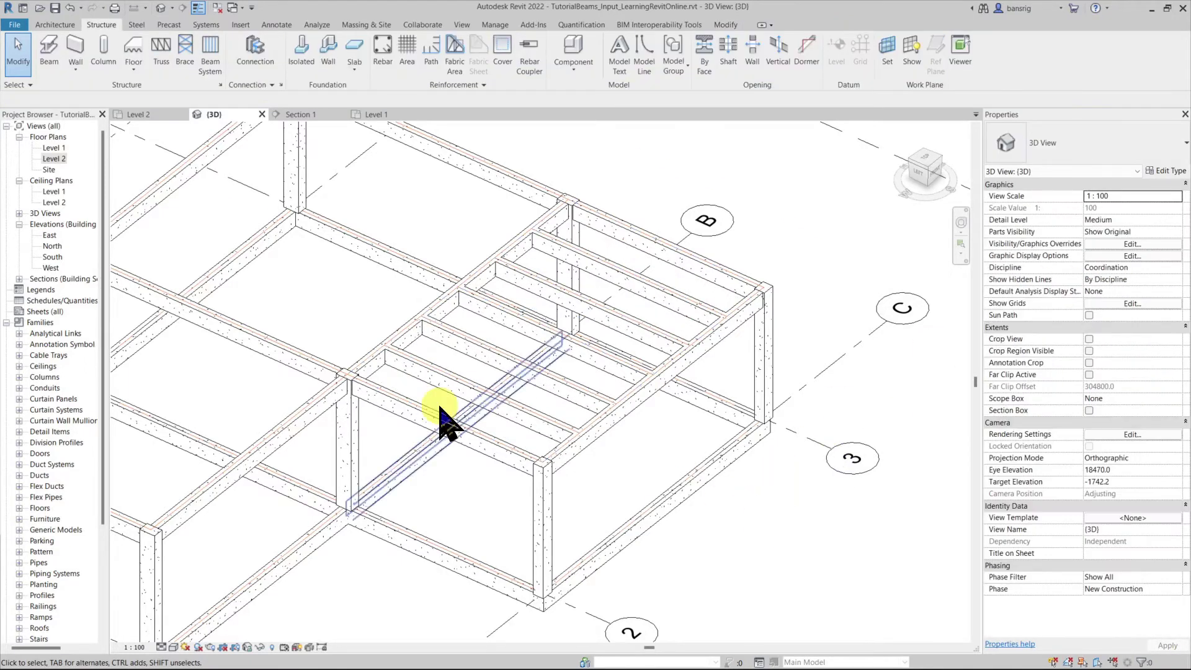
double_click(55, 158)
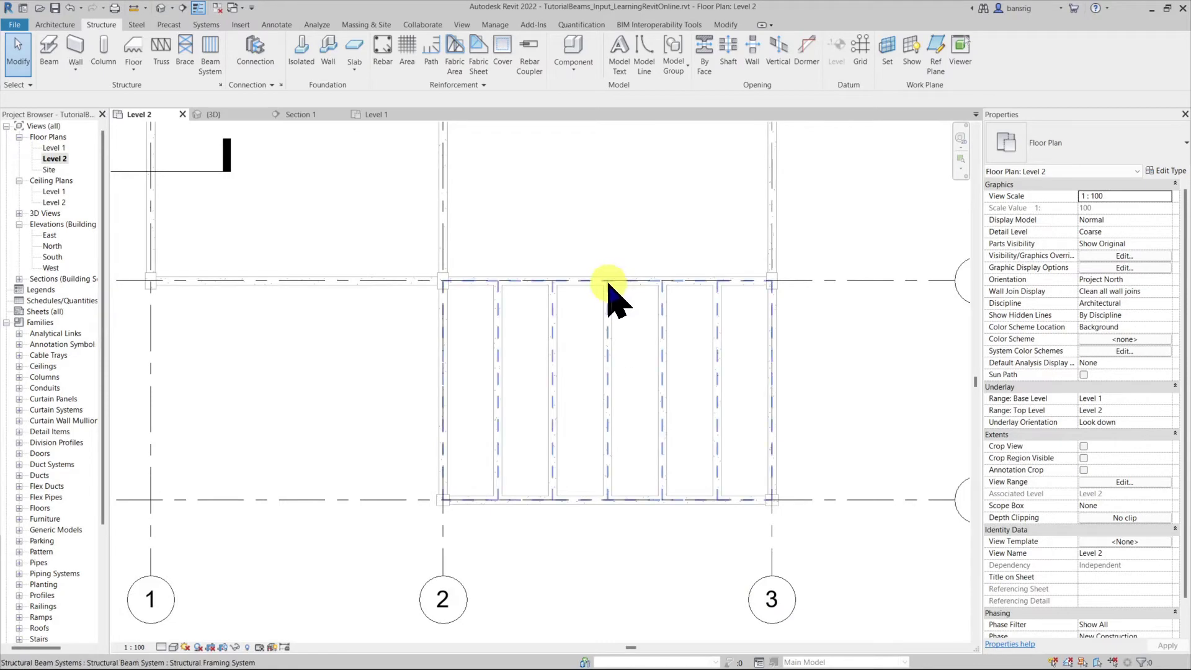
Paste the beam system aligned to the same place and edit its boundary to choose a perpendicular beam direction
click(655, 307)
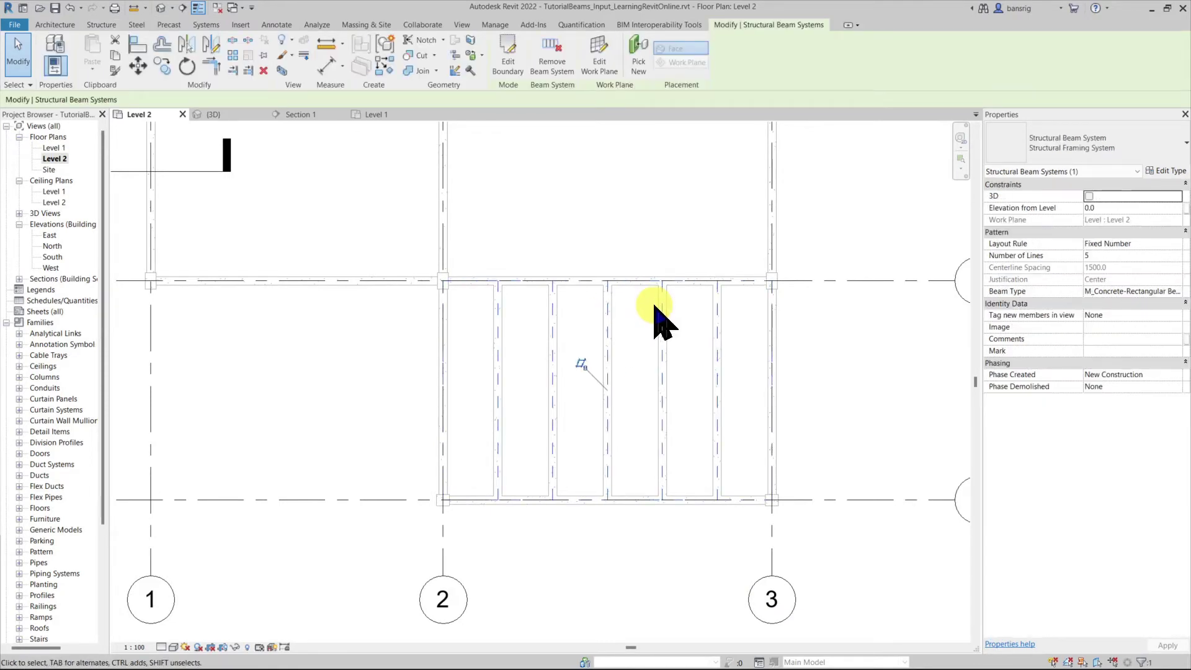
click(651, 248)
click(728, 25)
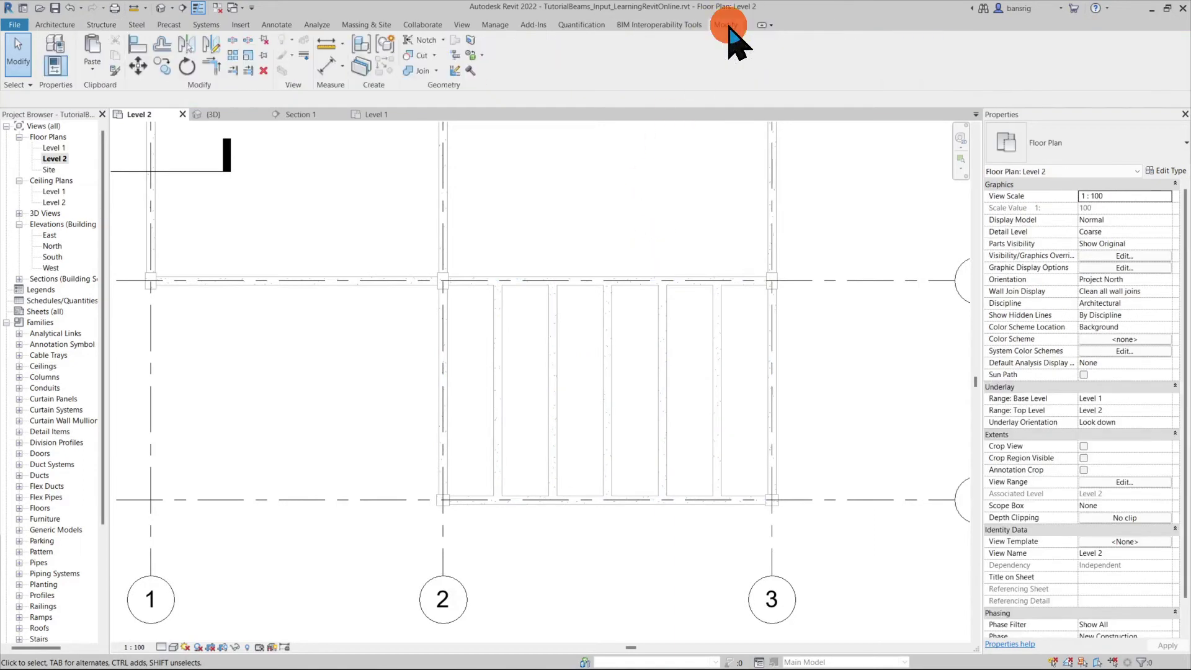
click(89, 70)
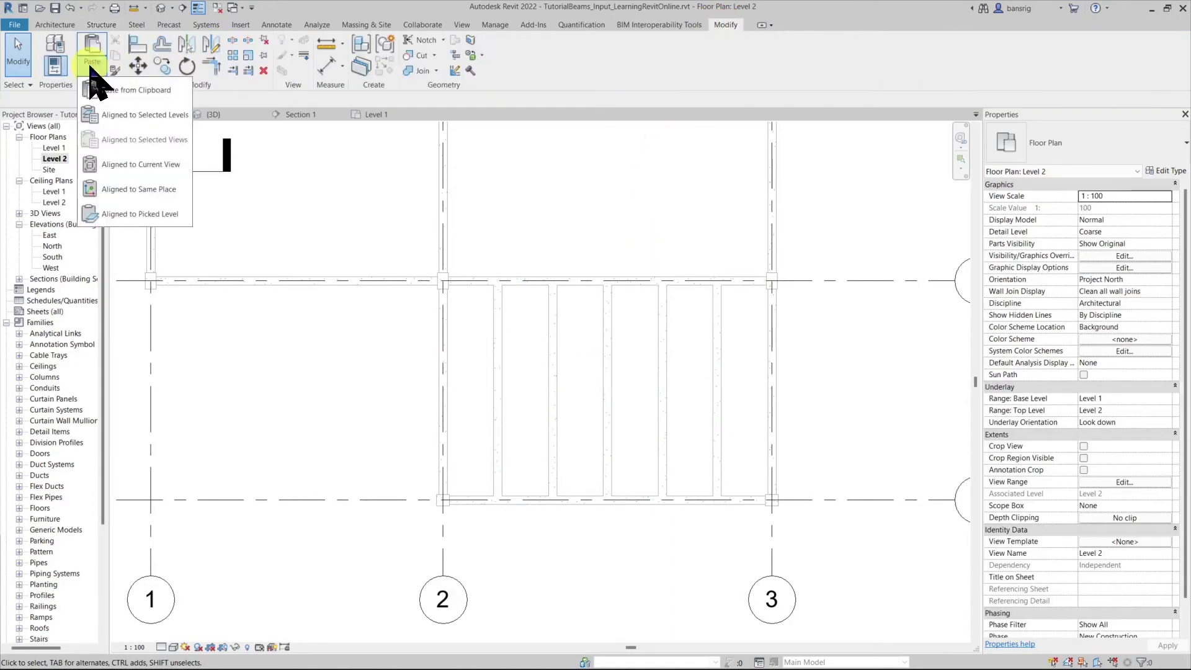
click(144, 189)
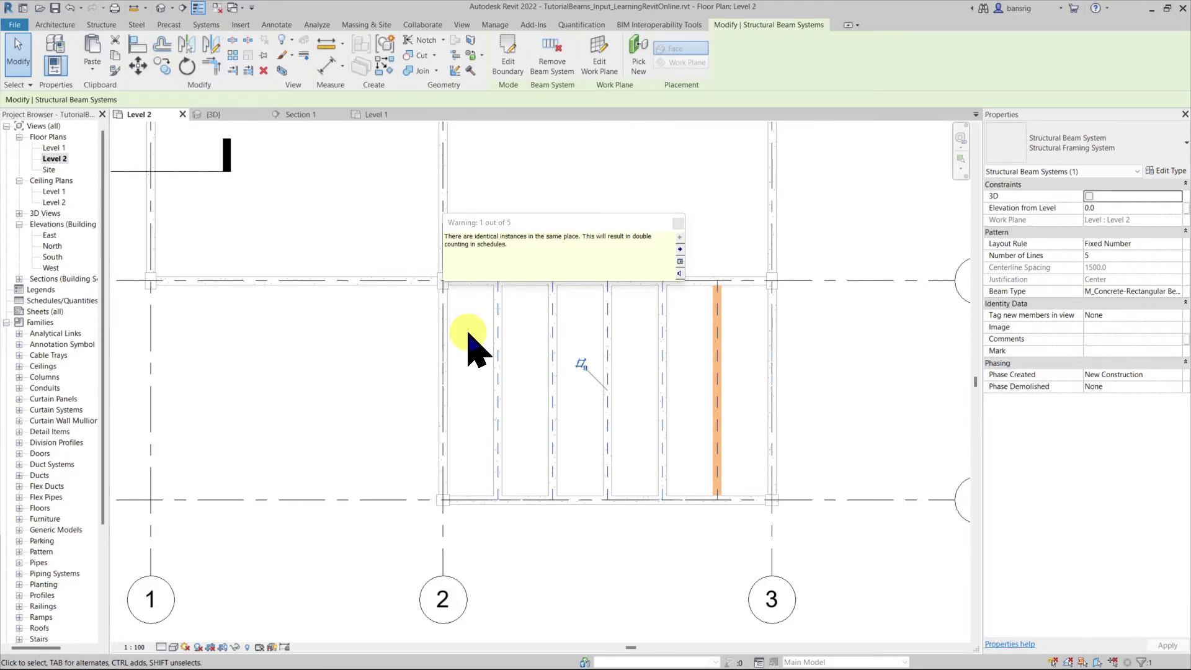
click(504, 52)
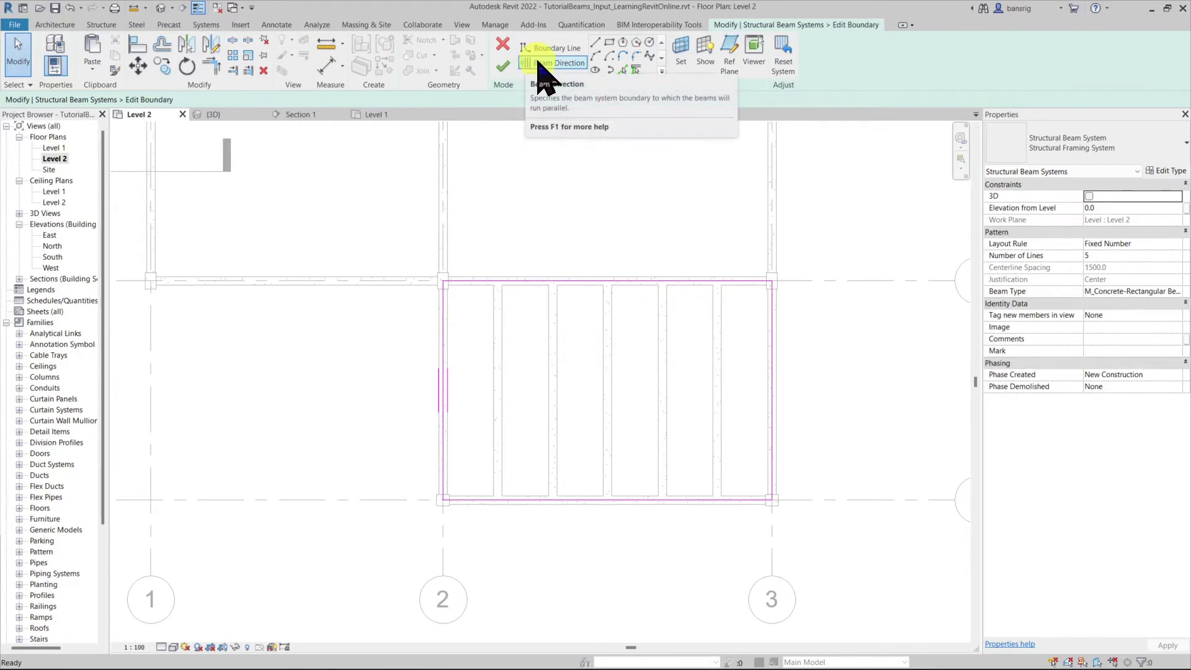
click(549, 64)
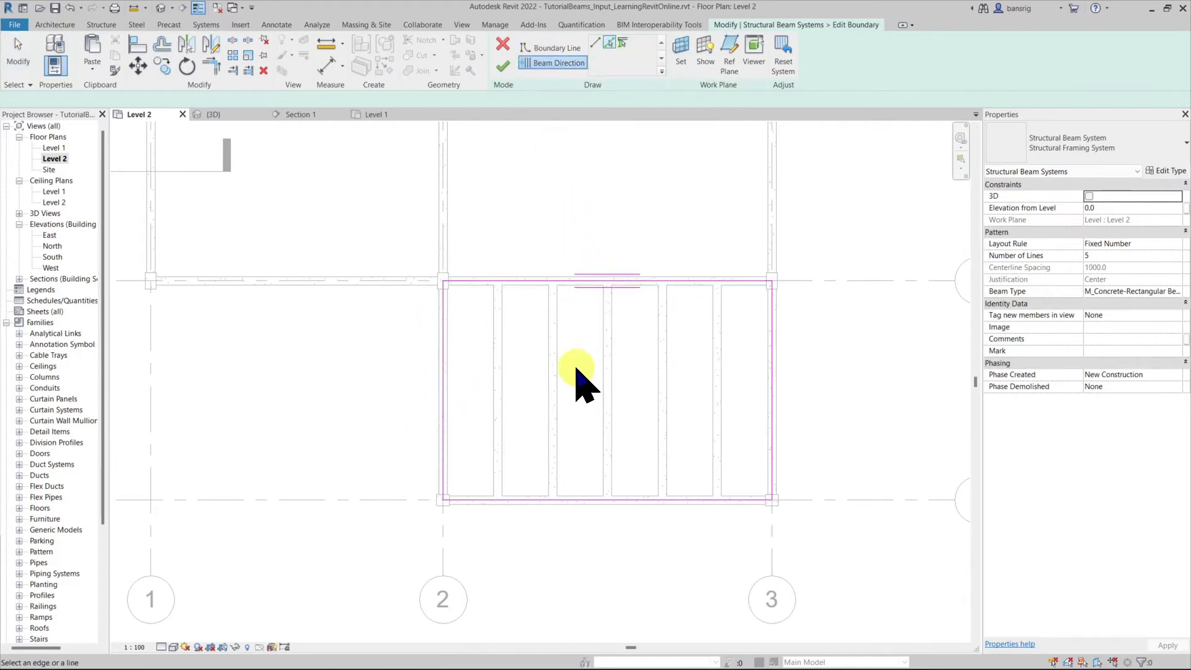
In 3D, set one crossing beam system's Number of Lines to 3, then pan the Level 2 plan toward grid 1
click(161, 8)
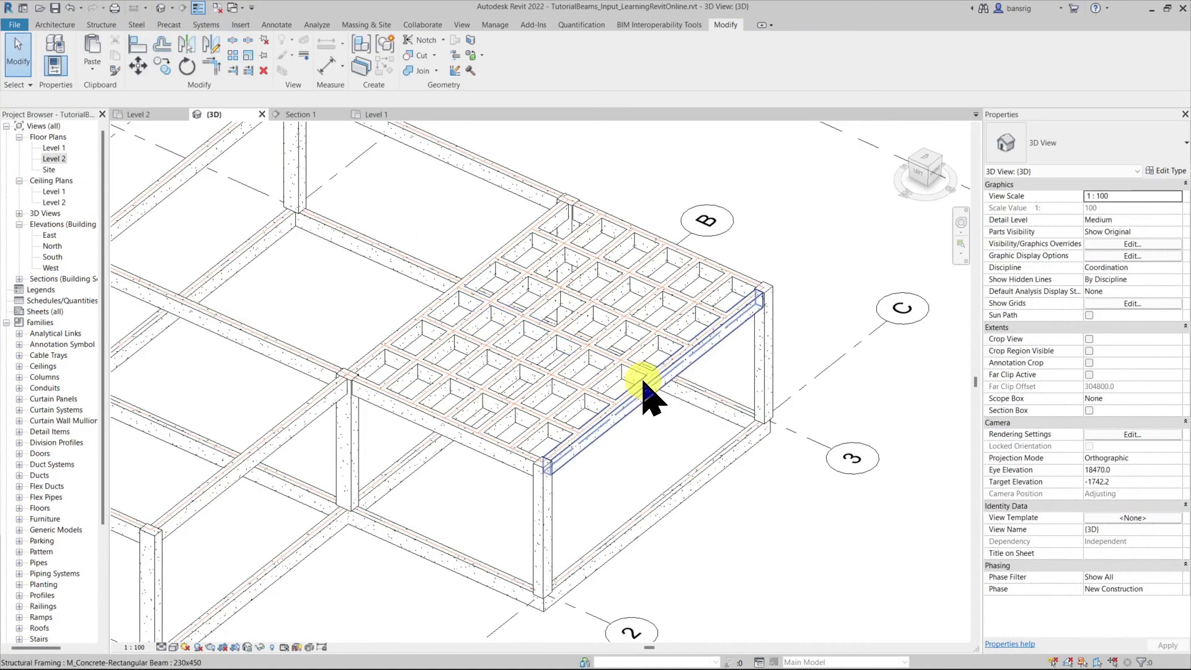
shift+middle_drag(656, 407, 622, 346)
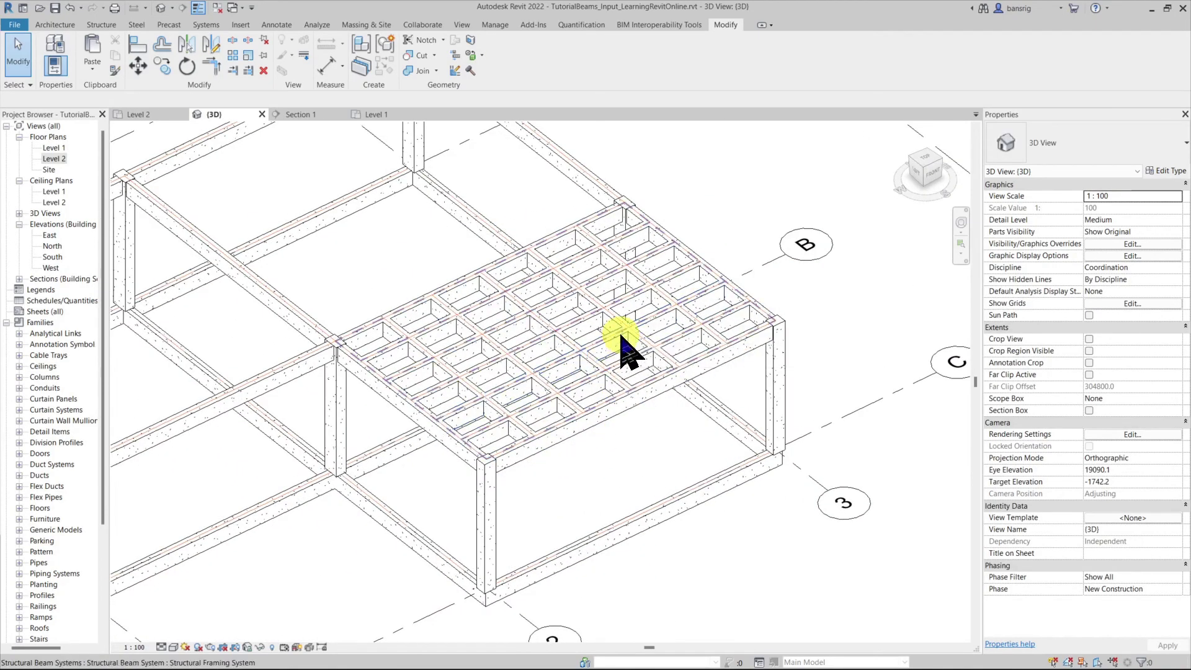
click(620, 336)
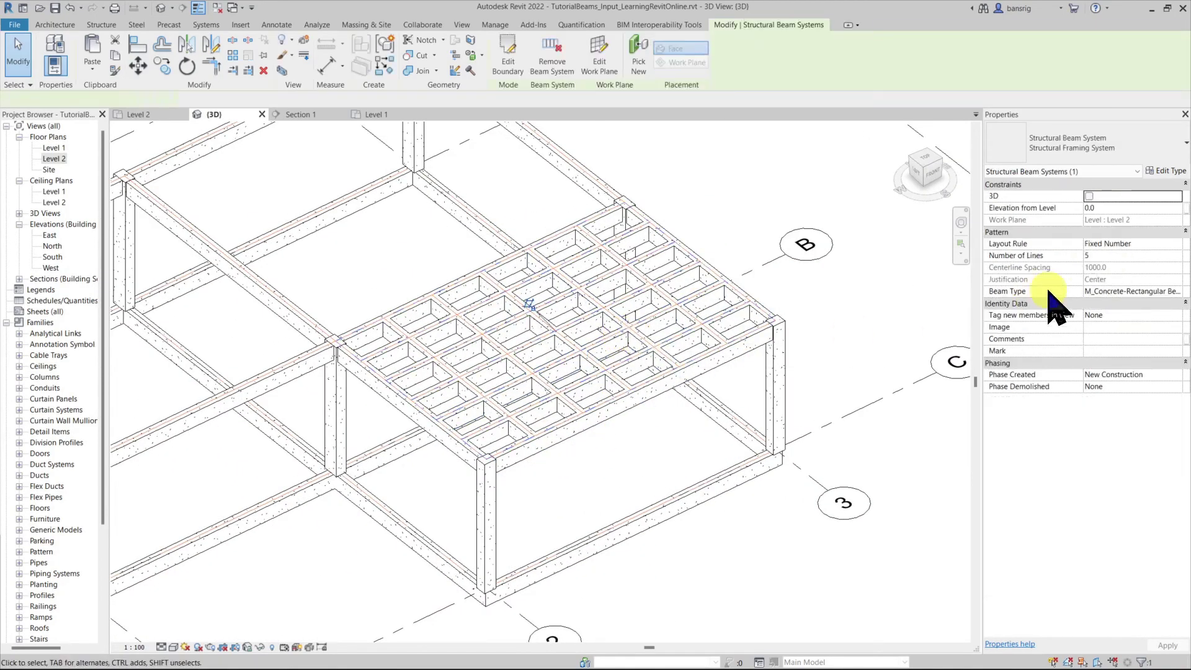
click(1101, 254)
text(3)
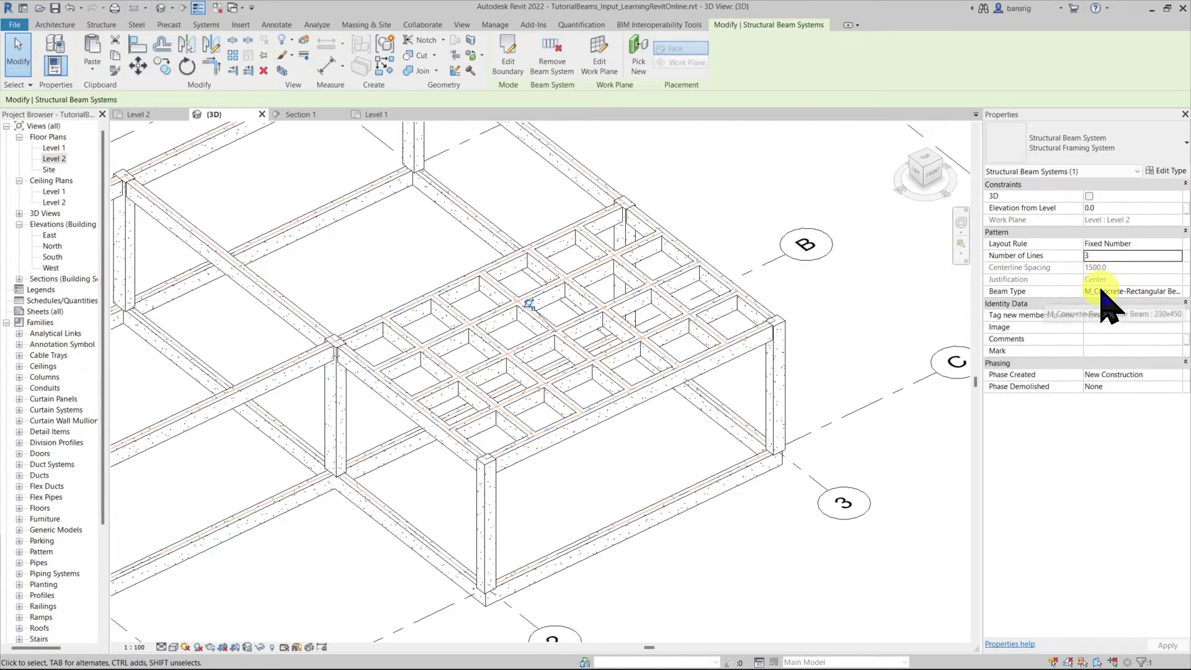
click(829, 369)
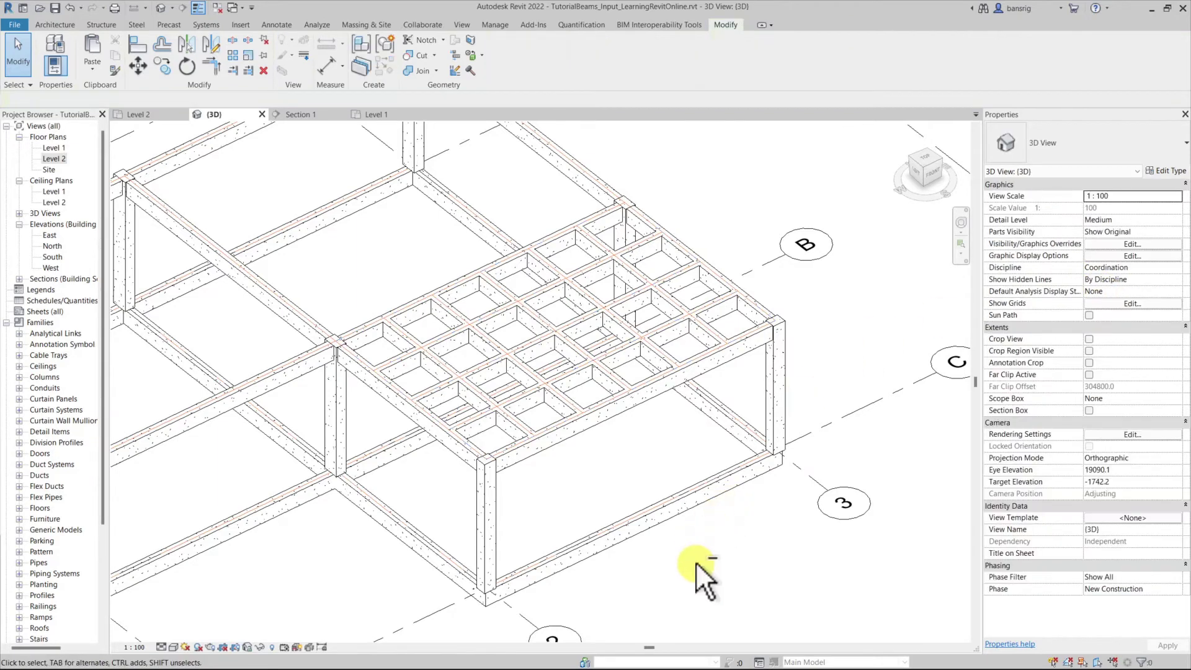
key(ctrl+Tab)
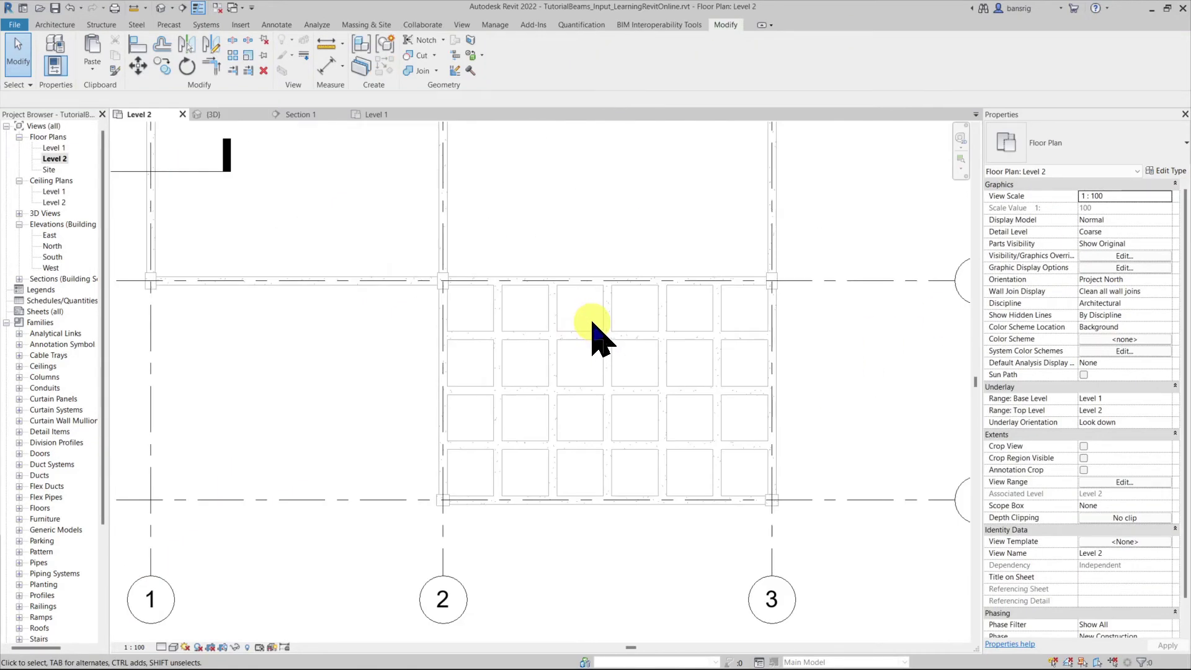
middle_drag(593, 338, 717, 336)
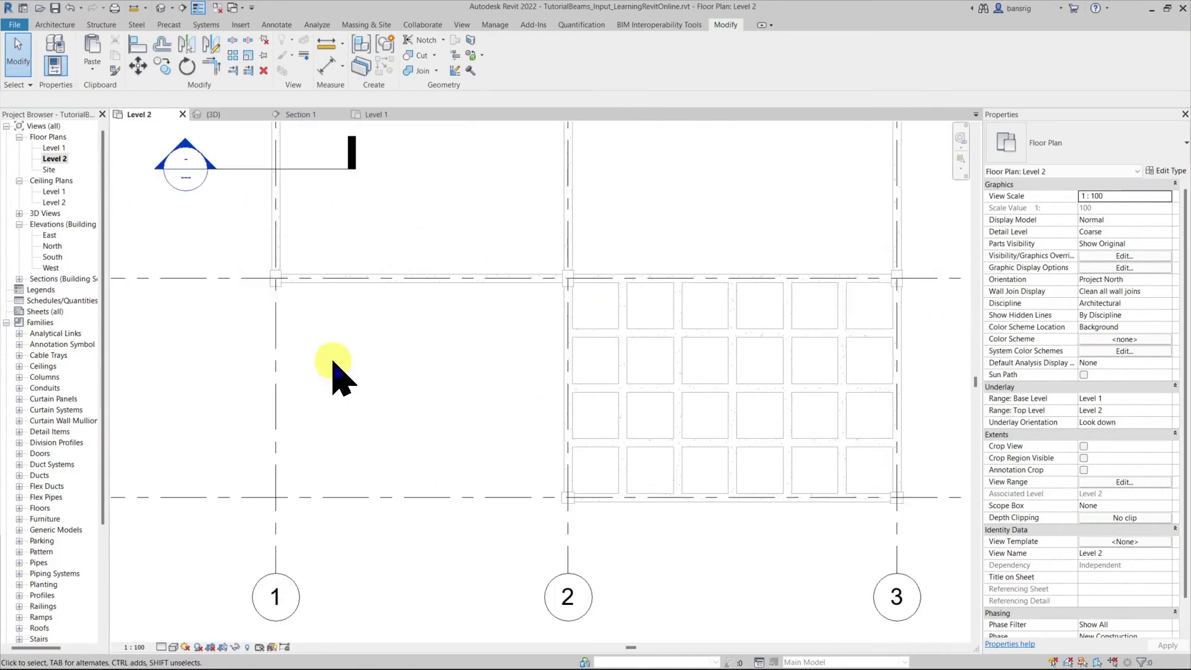
Start a sketched beam system and pick the top beam and grid 2 beam as supports
click(101, 25)
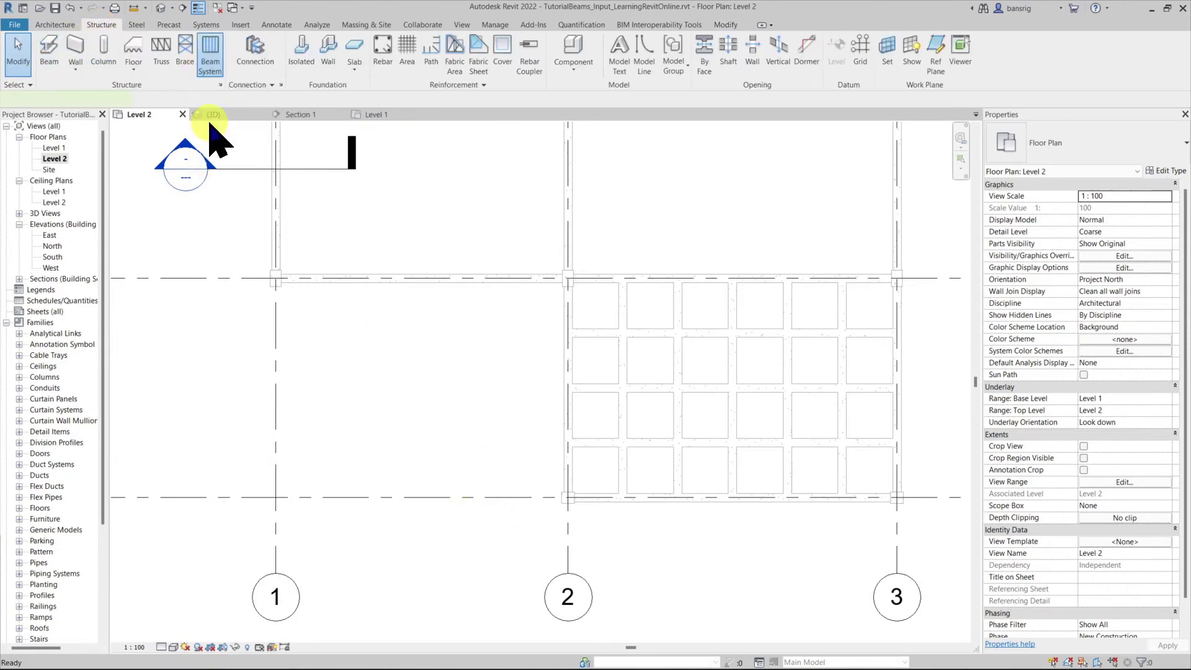
click(206, 62)
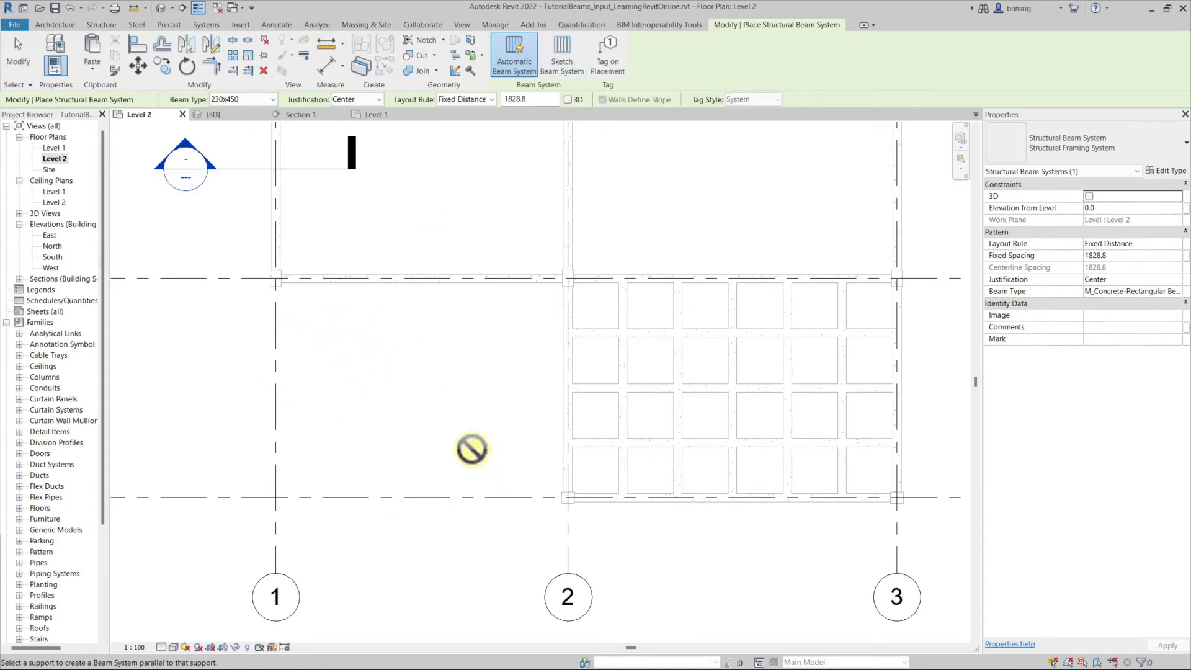
click(562, 62)
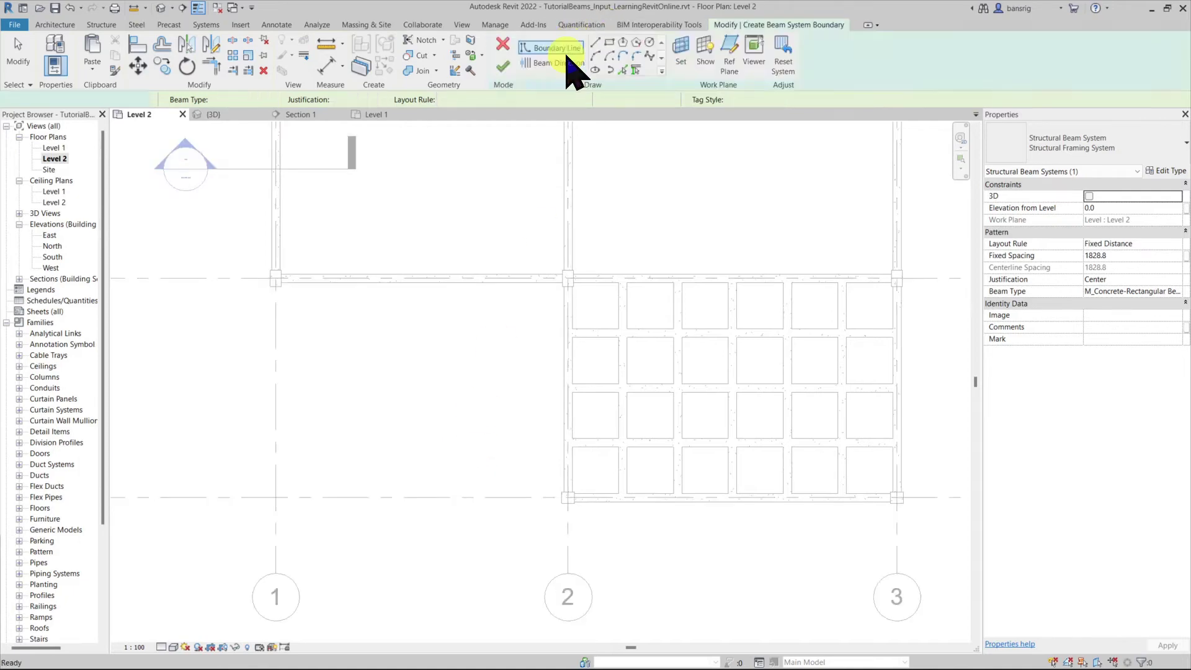
click(636, 70)
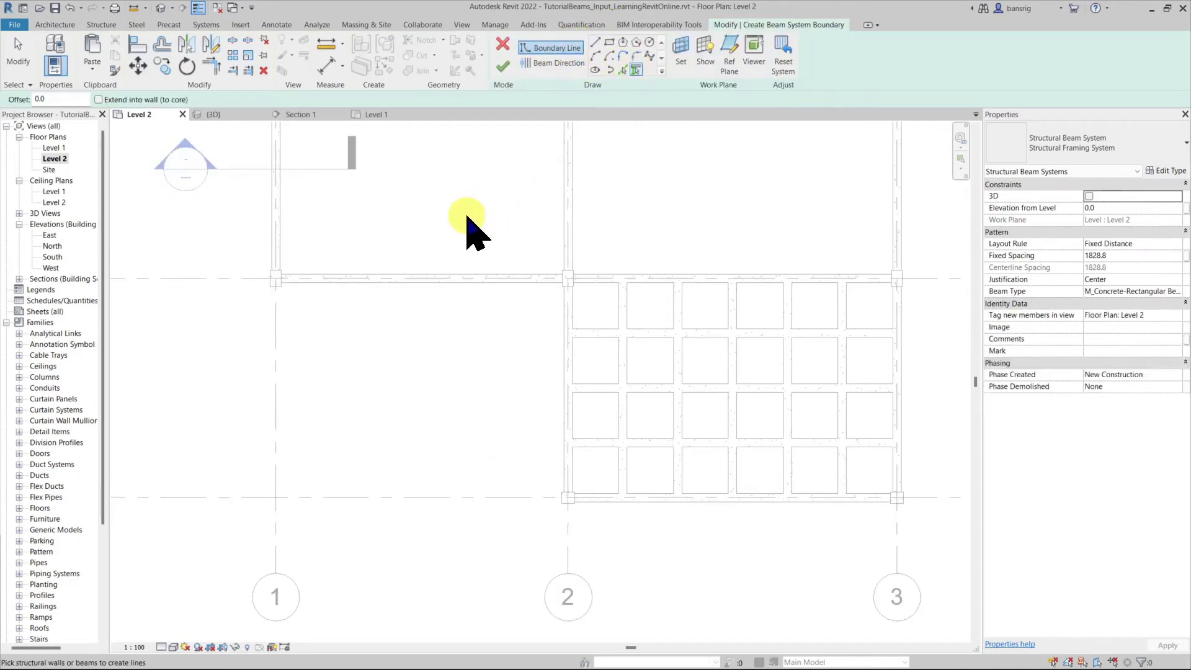
click(413, 278)
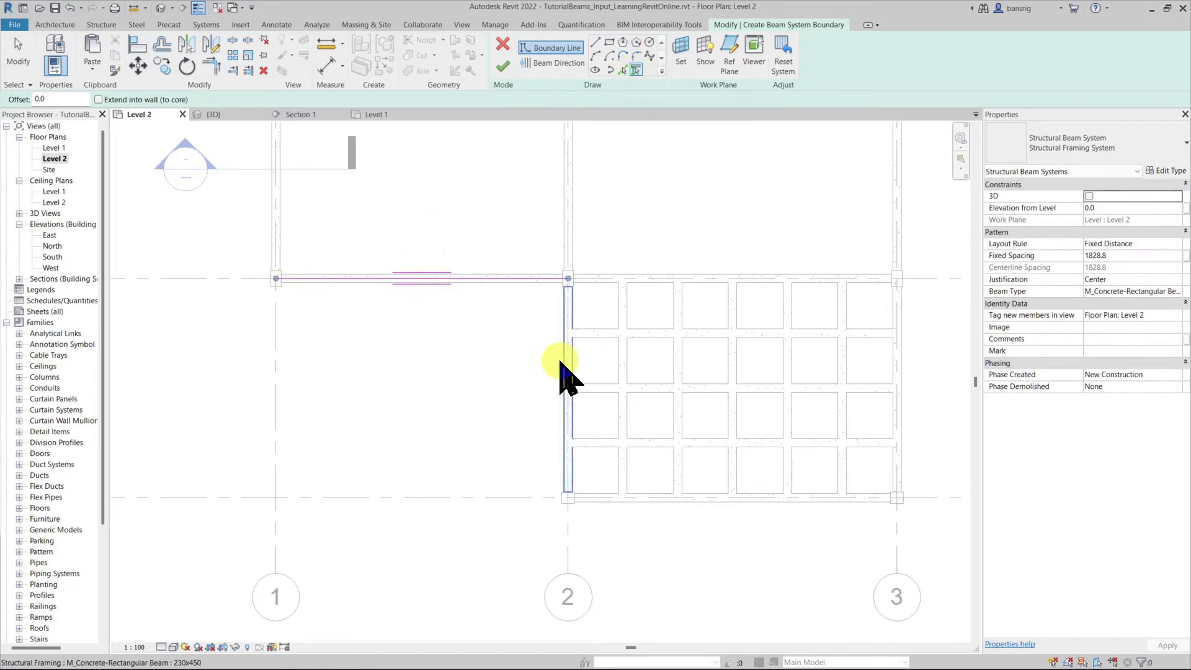
click(558, 371)
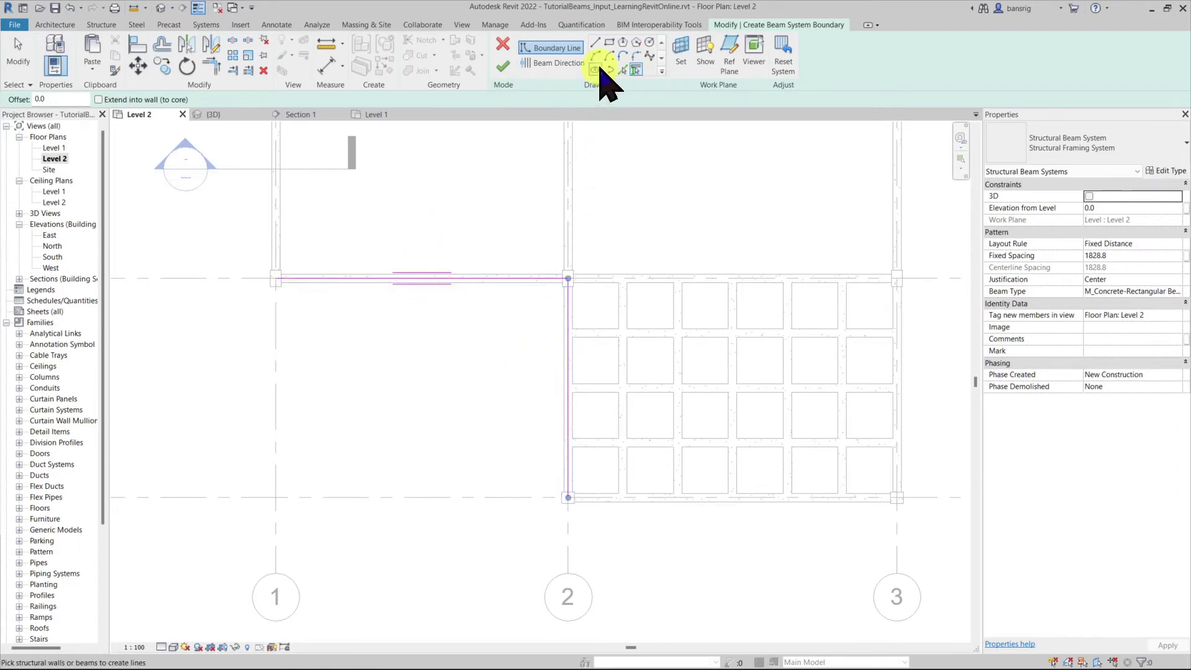
Close the boundary with a start-end-radius arc from grid 1 to the bottom of grid 2
click(595, 55)
click(273, 278)
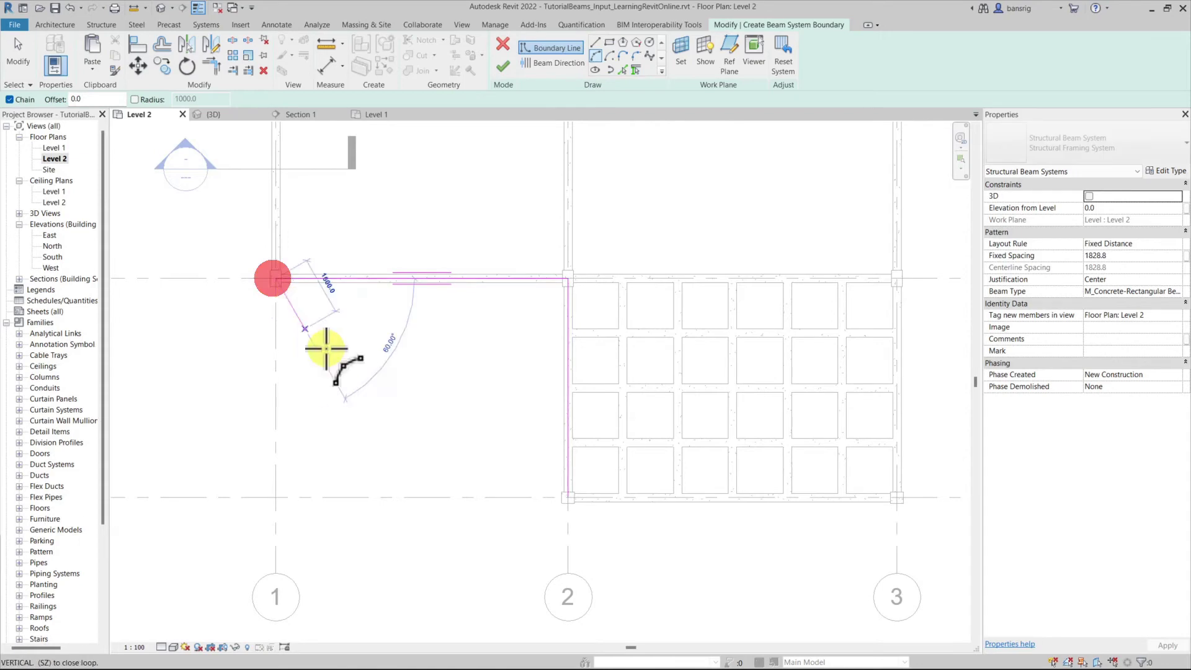
click(567, 497)
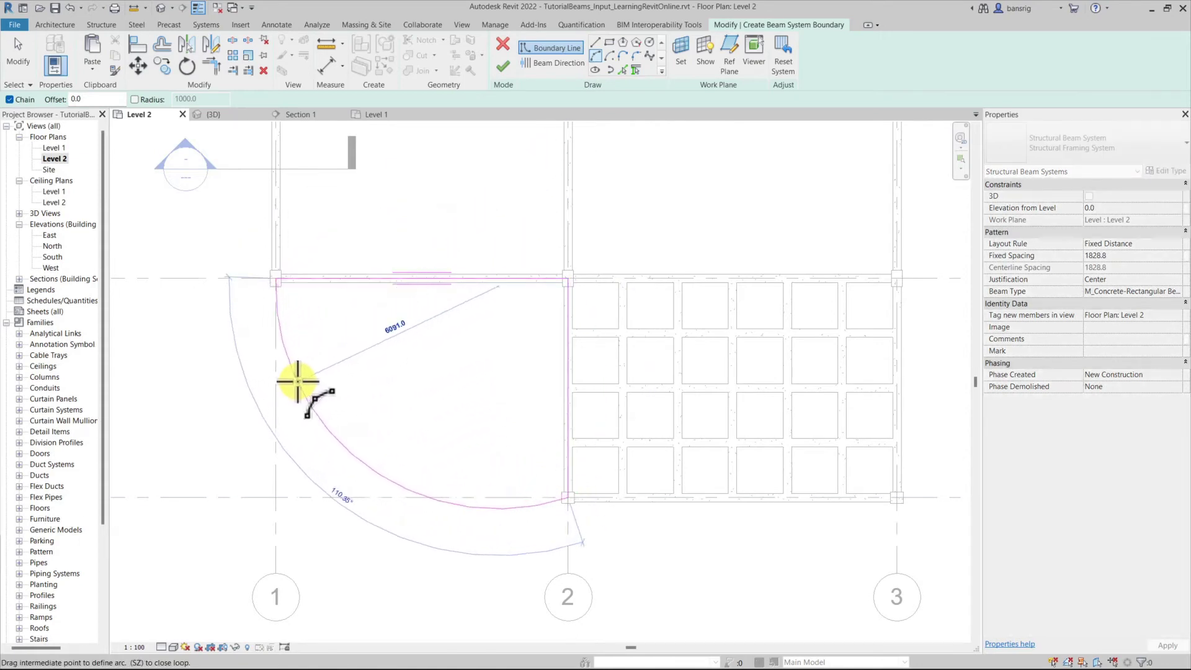
click(292, 380)
key(Escape)
key(Escape)
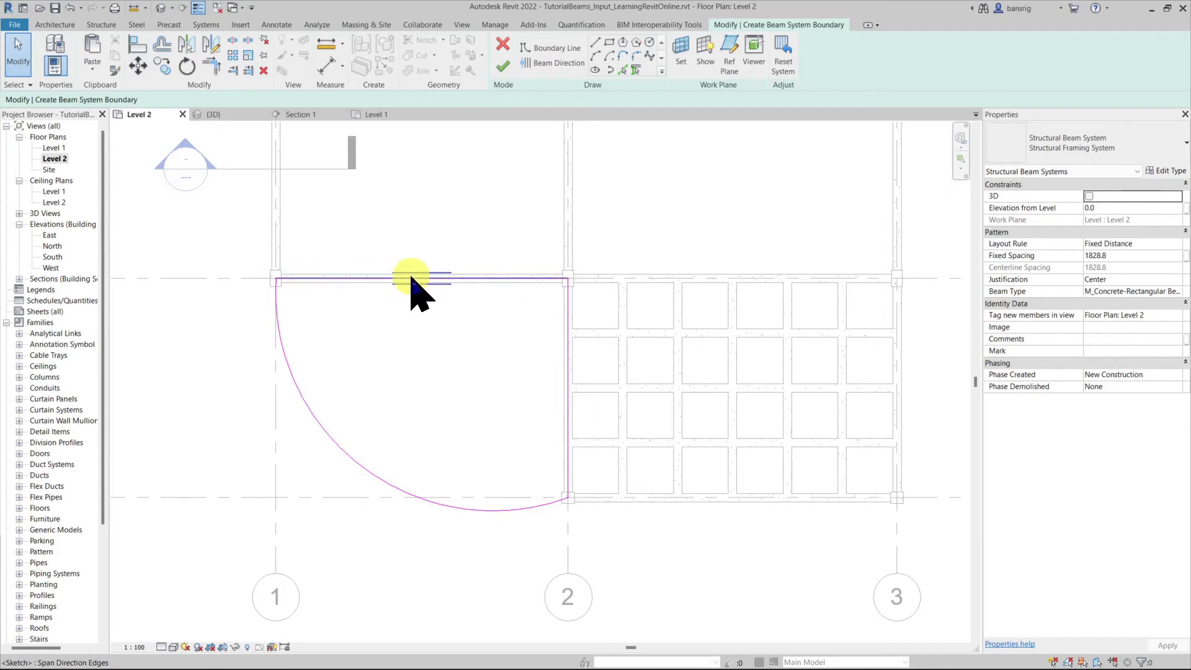
Finish the arc-bounded beam system and set its Layout Rule to Fixed Number with 3 lines
click(501, 65)
click(1176, 244)
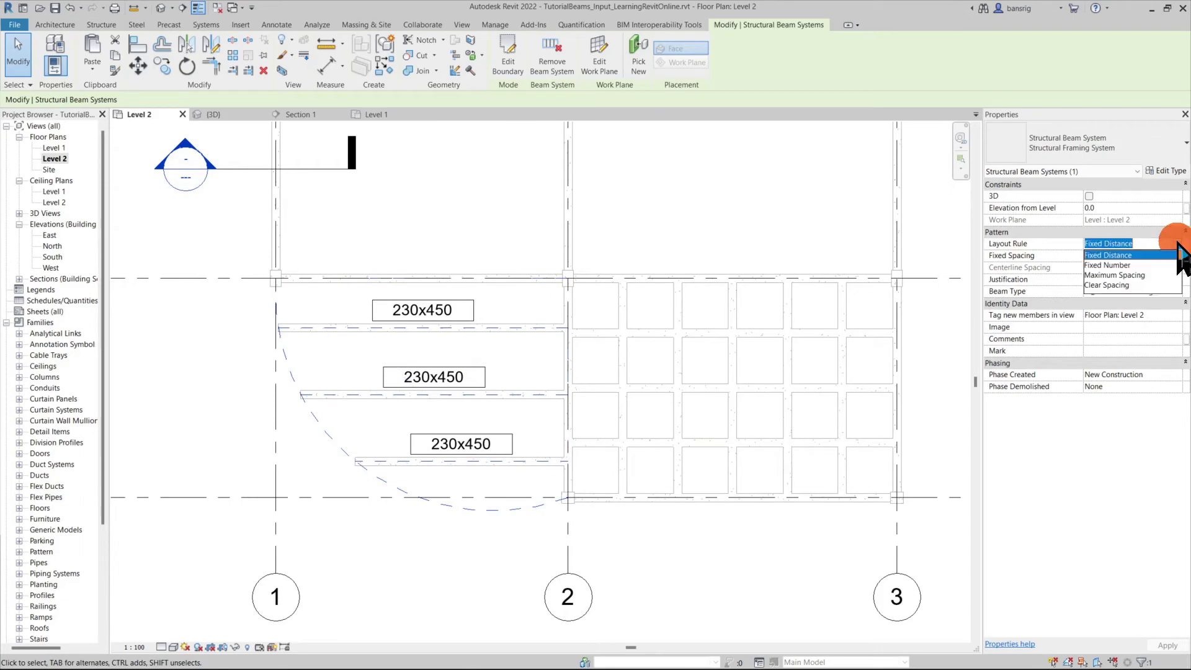
click(1113, 265)
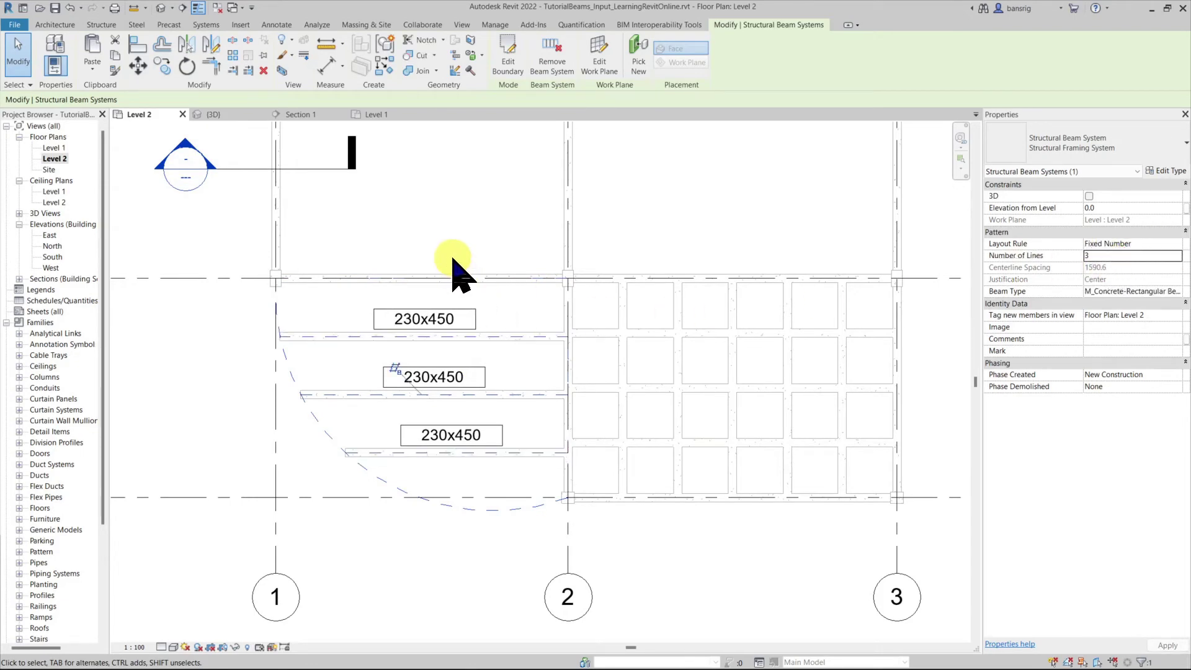
click(452, 211)
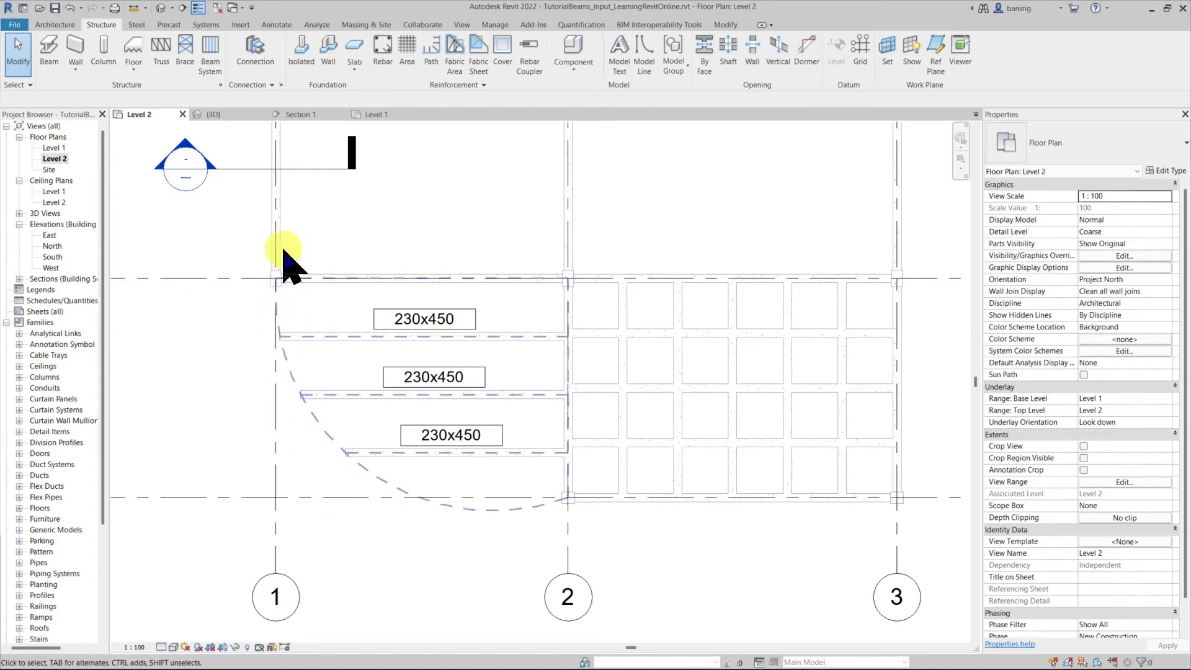
On Level 2, draw a curved 230x450 concrete beam from grid 1 to grid 2 and check it in 3D
click(160, 8)
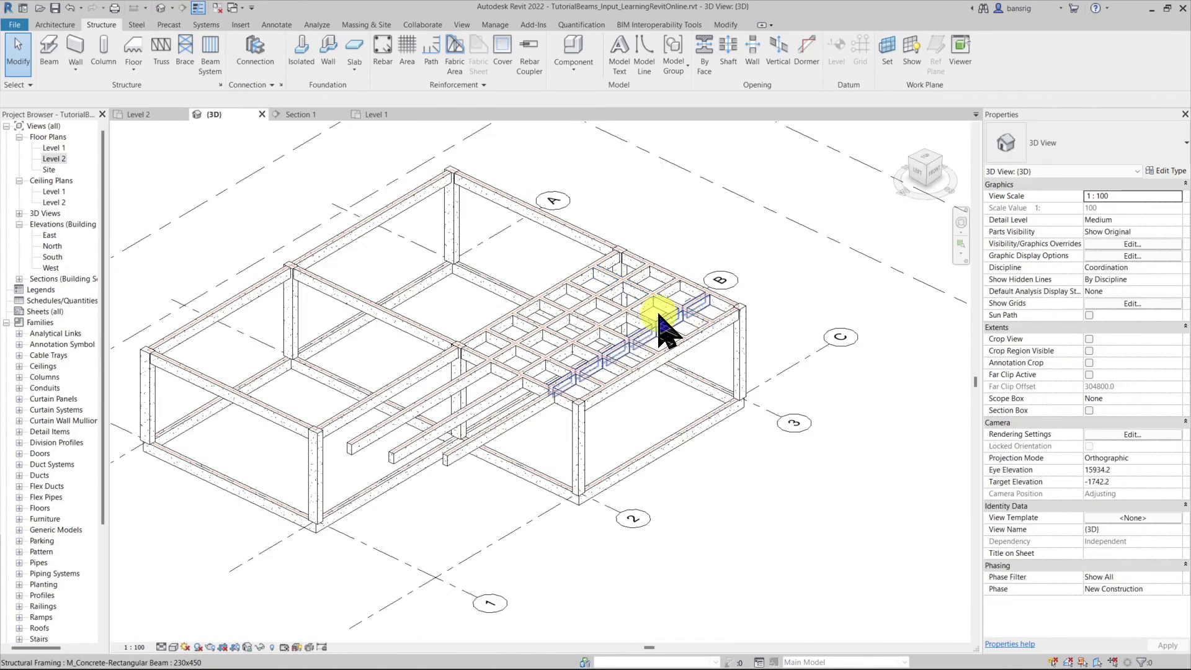
double_click(53, 159)
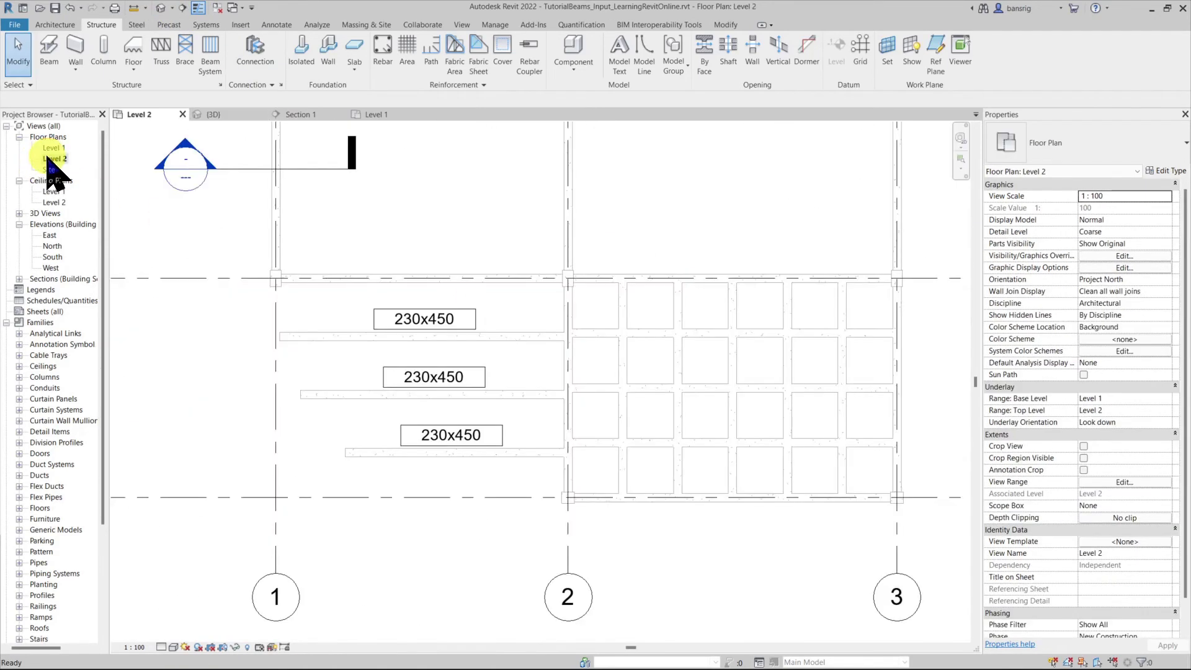
click(51, 55)
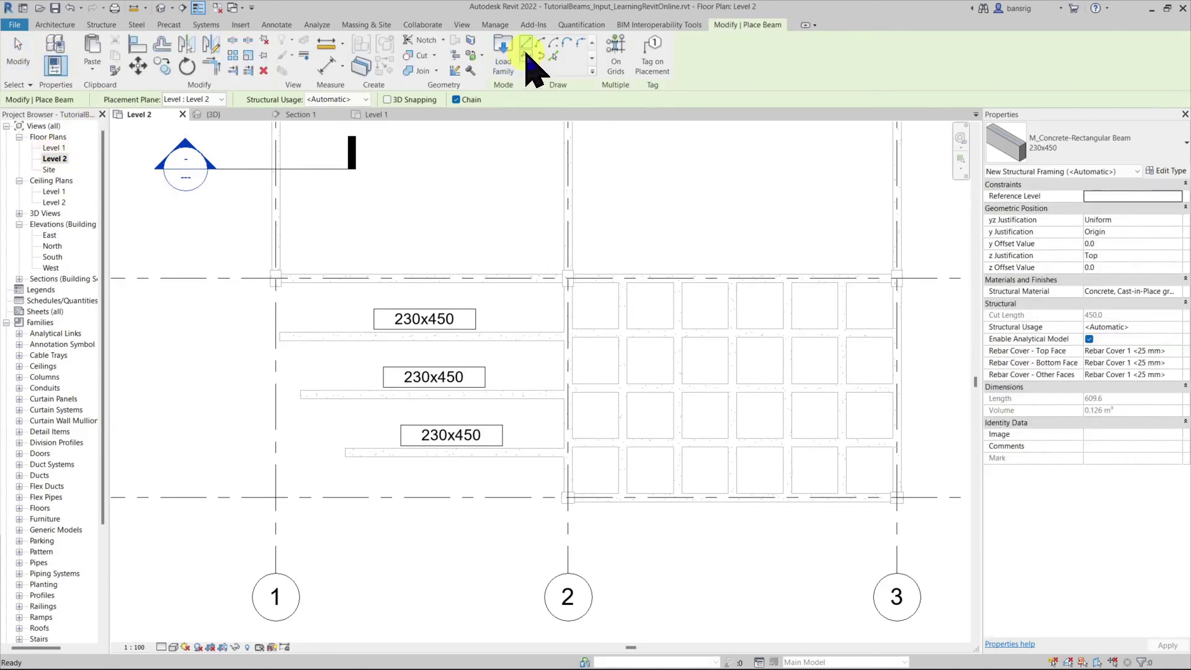
click(276, 279)
click(568, 497)
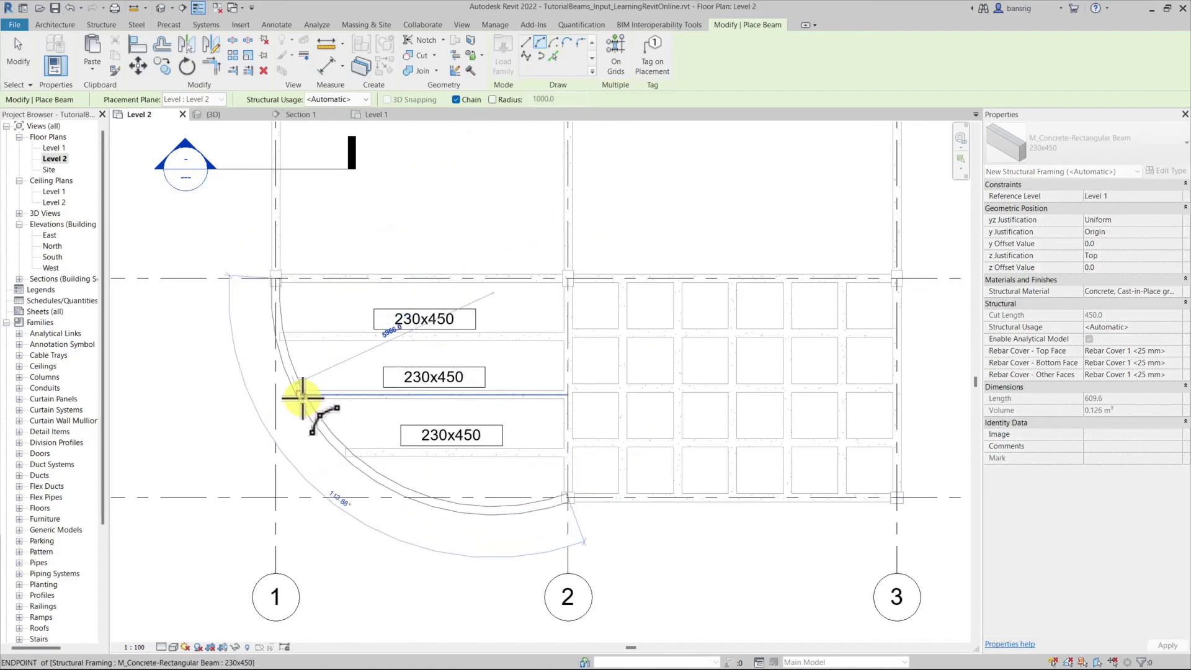
click(427, 498)
key(Escape)
key(Escape)
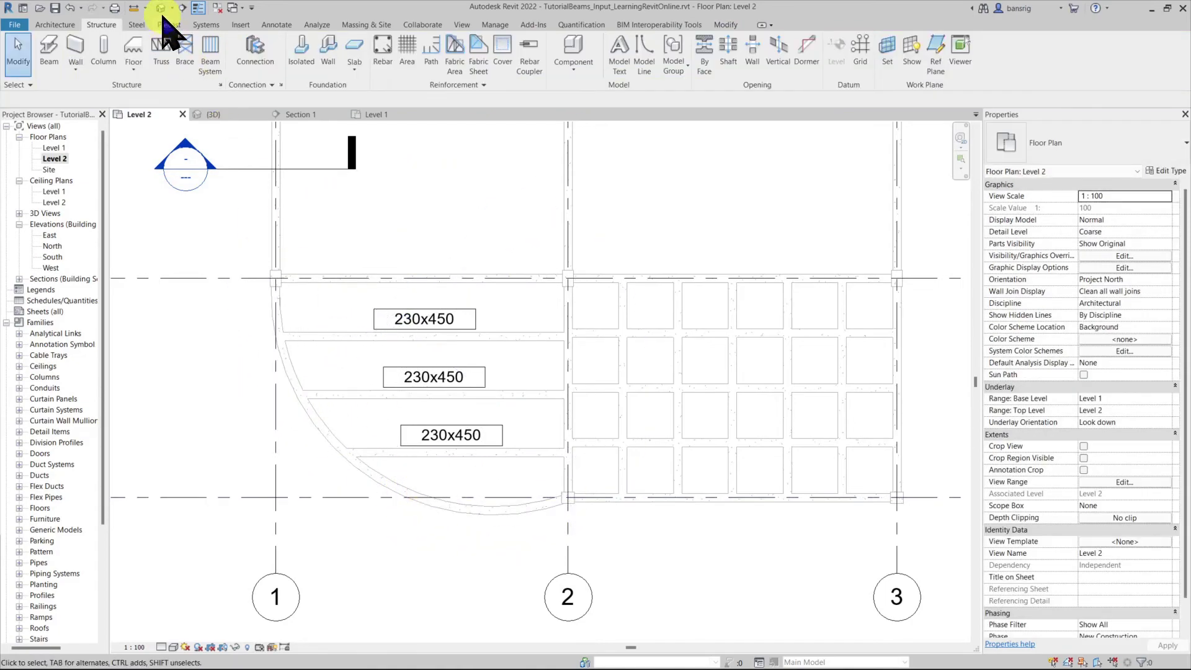
click(160, 8)
shift+middle_drag(651, 505, 606, 611)
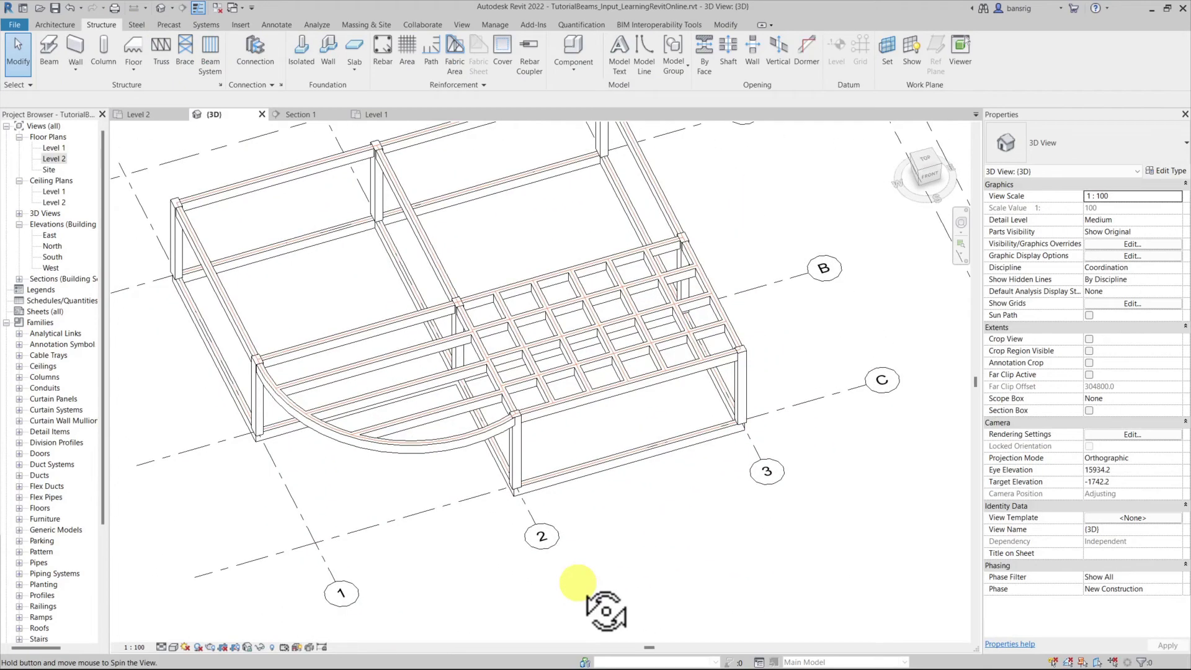
key(ctrl+Tab)
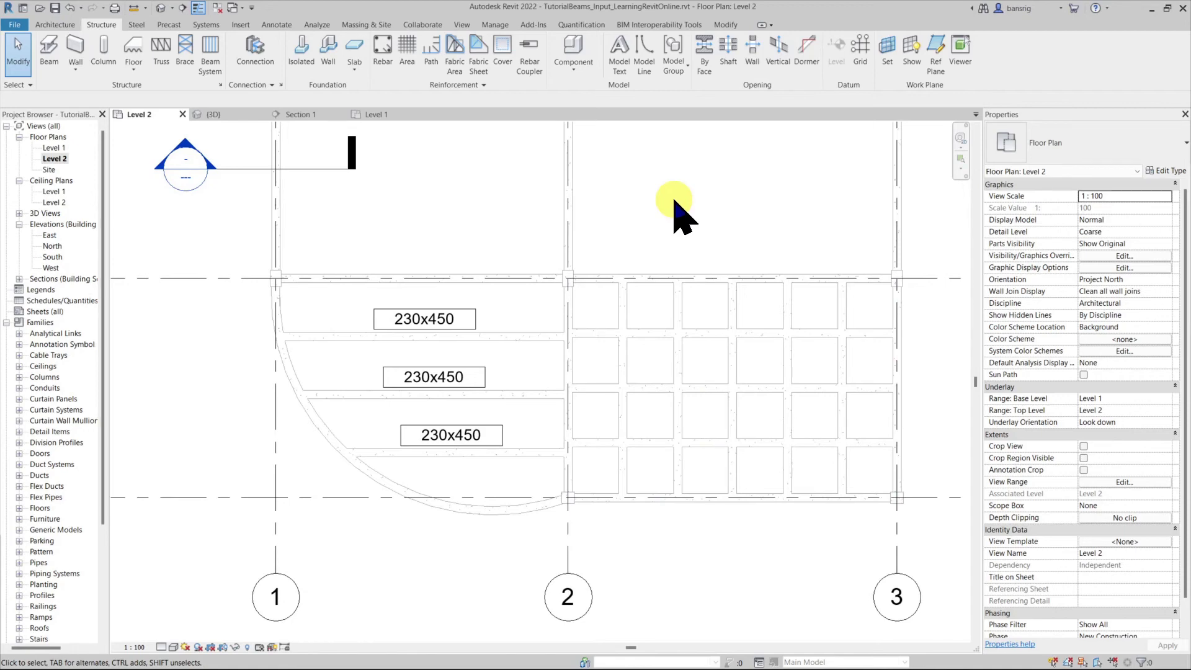
Sketch a rectangular inner boundary in the grid 2–3 bay's beam system and finish the boundary edit
click(678, 301)
click(503, 53)
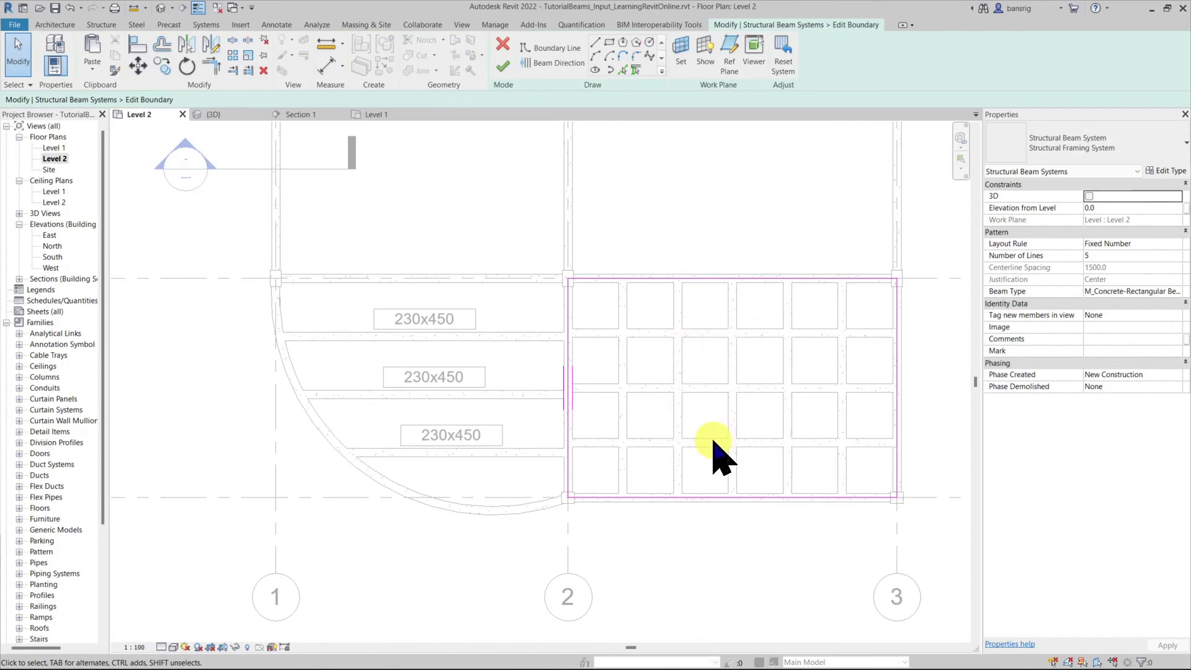
click(609, 42)
click(682, 338)
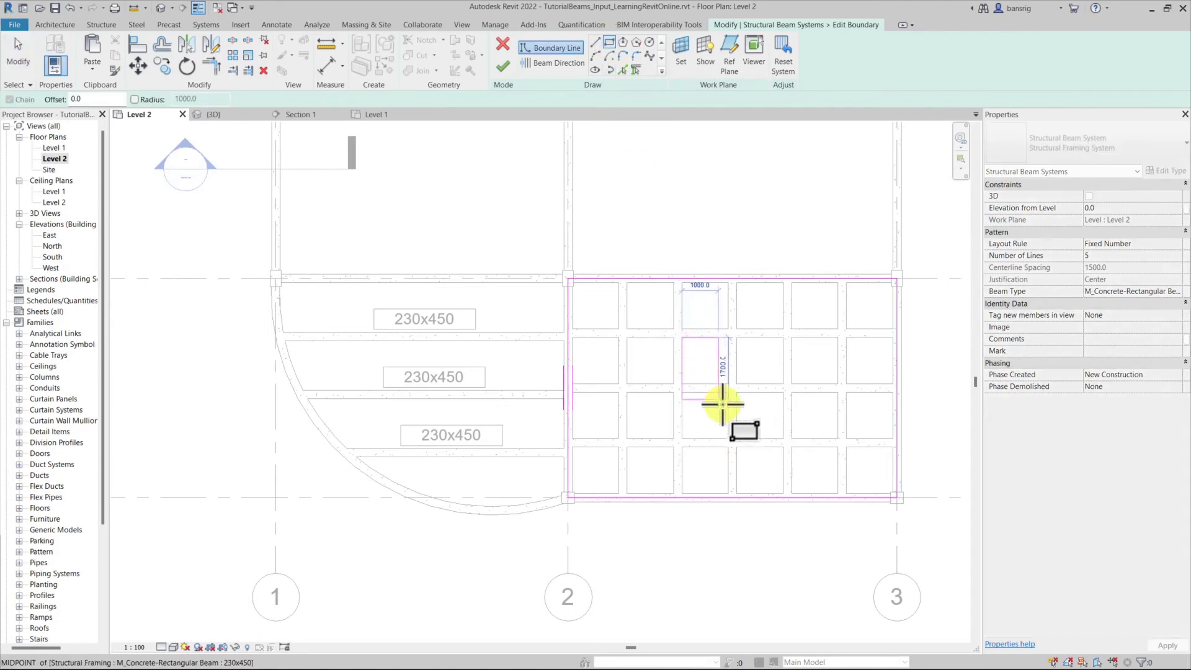
click(783, 437)
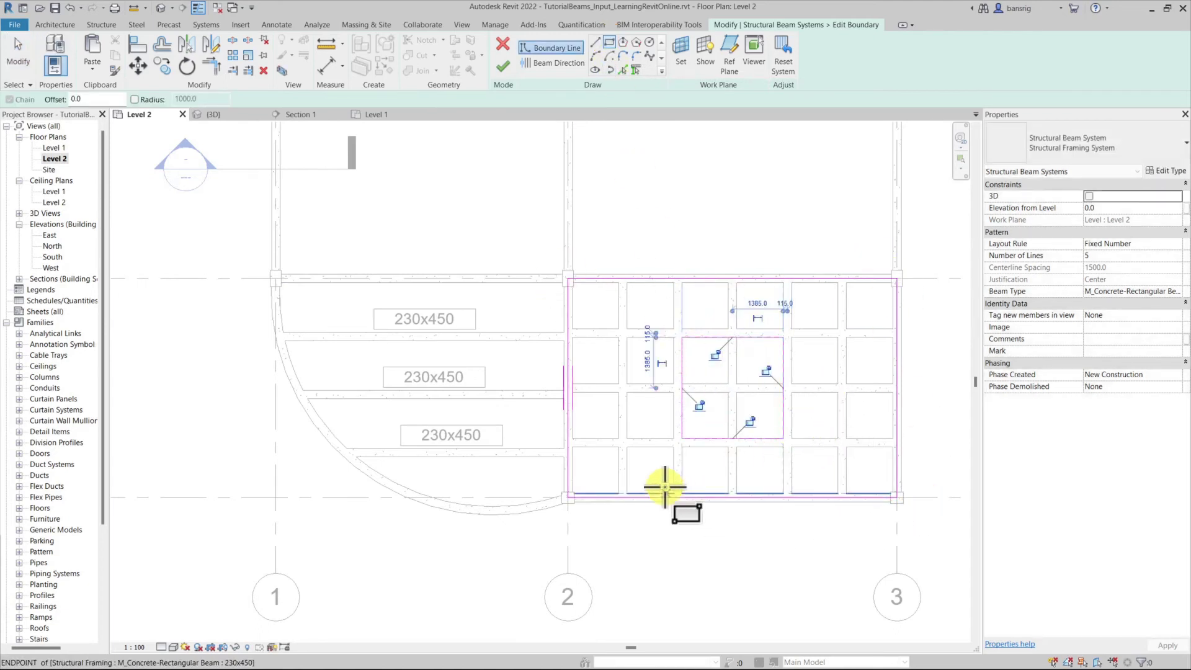
key(Escape)
key(Escape)
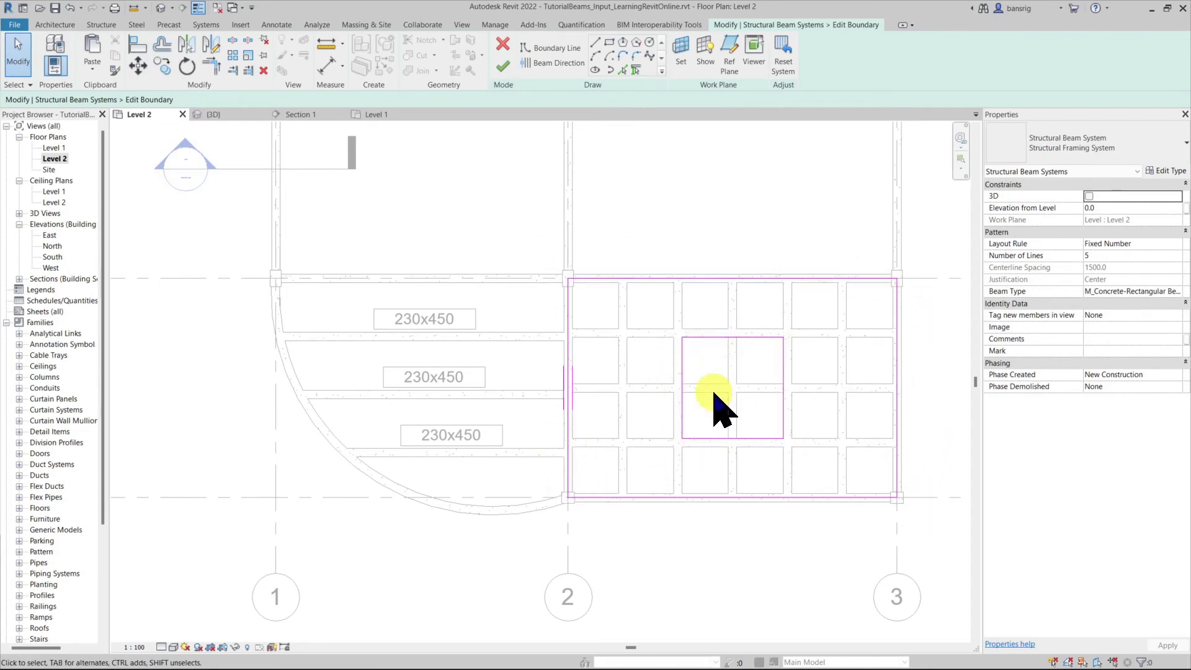
click(503, 66)
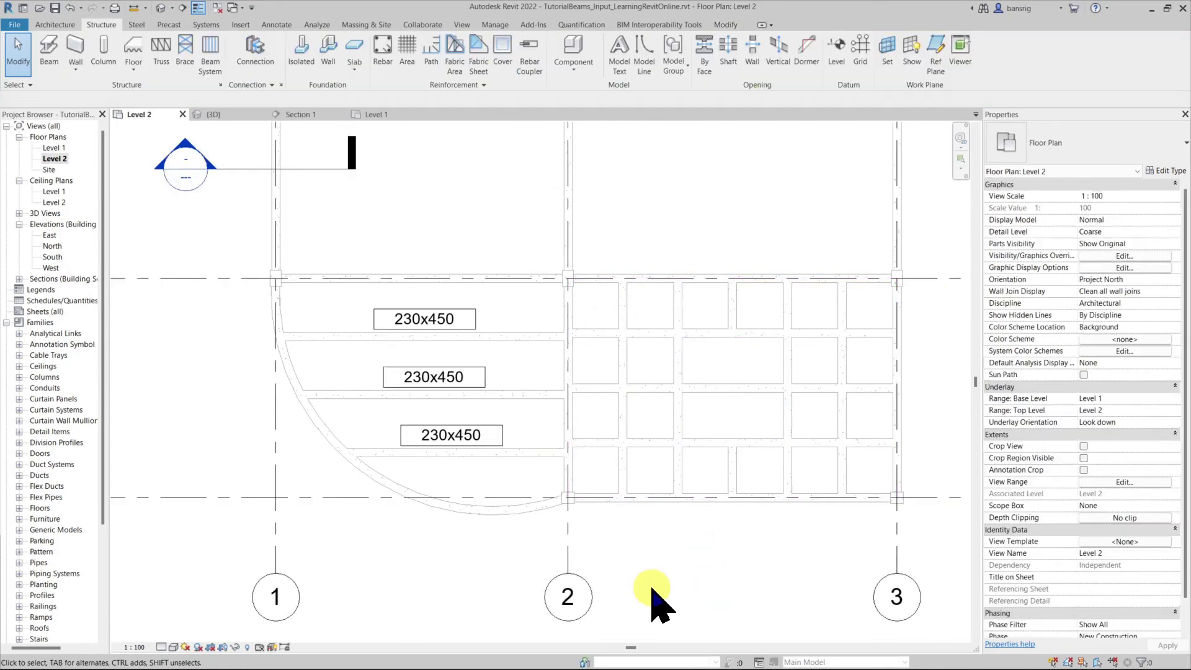
Sketch a matching rectangular inner boundary in the crossing beam system and finish the edit
click(748, 387)
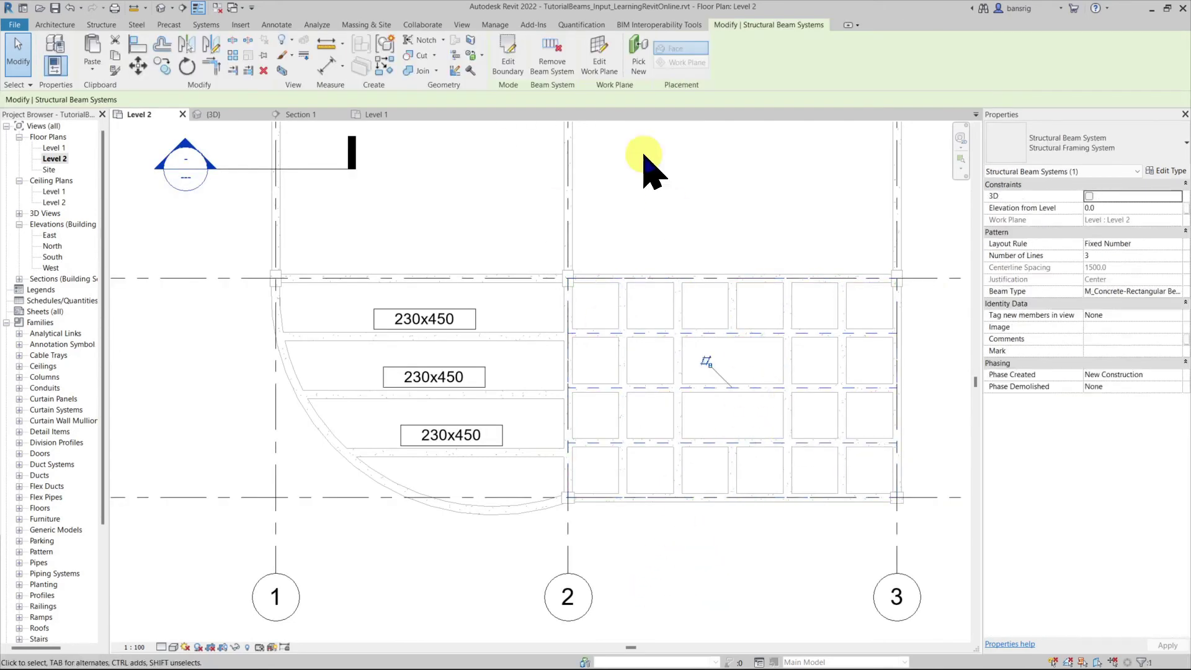
click(507, 58)
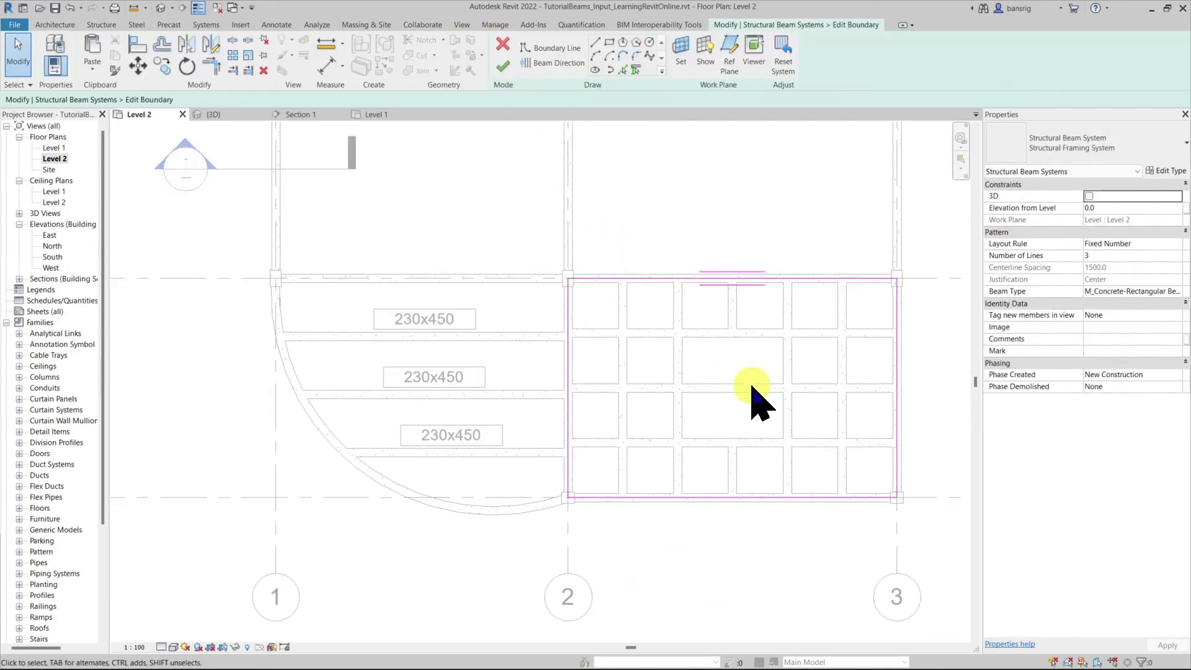
click(609, 42)
click(682, 338)
click(783, 438)
key(Escape)
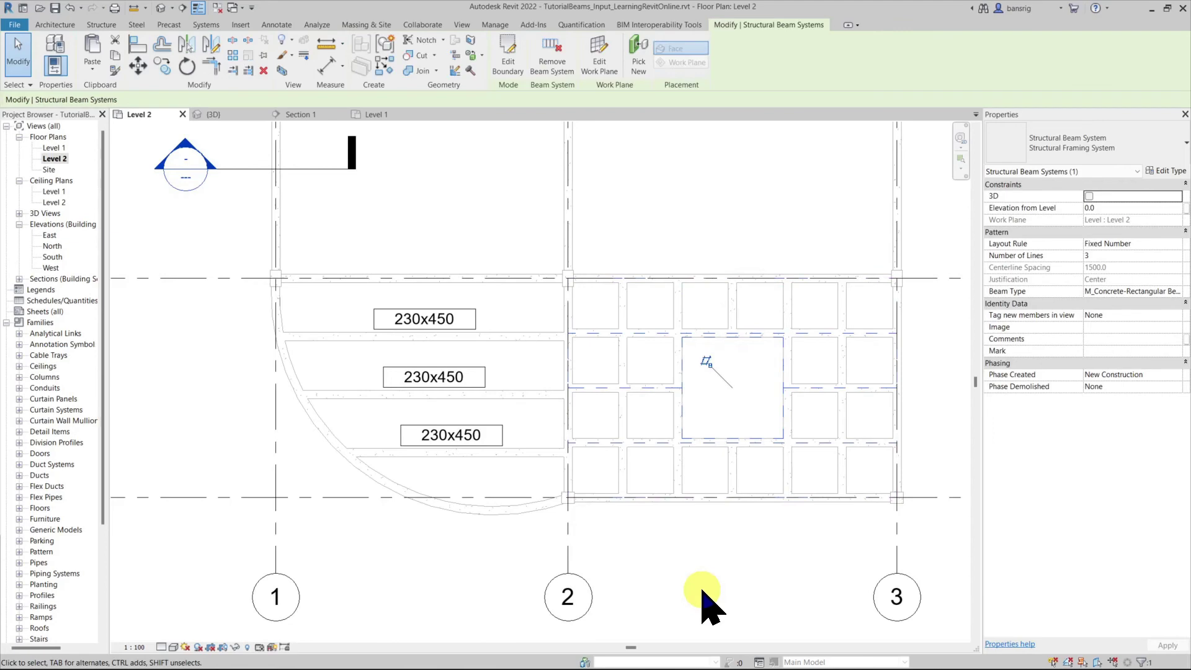
click(702, 594)
Check the beam system's opening, then switch to the Default 3D View
scroll(874, 443, up, 2)
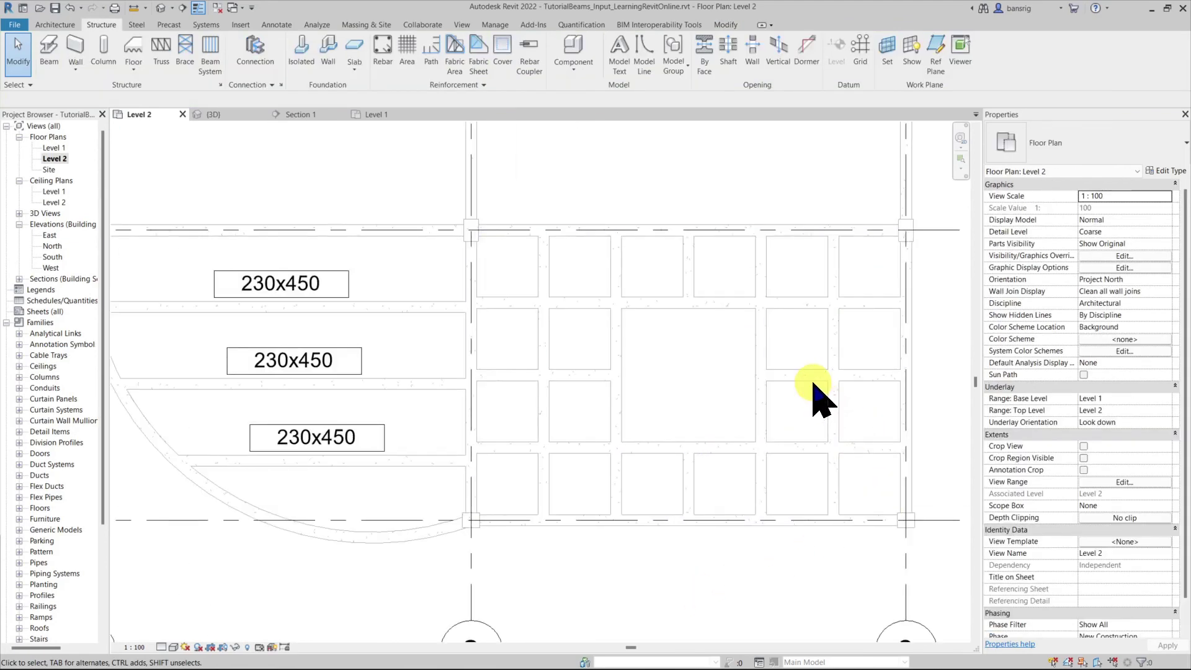
click(817, 393)
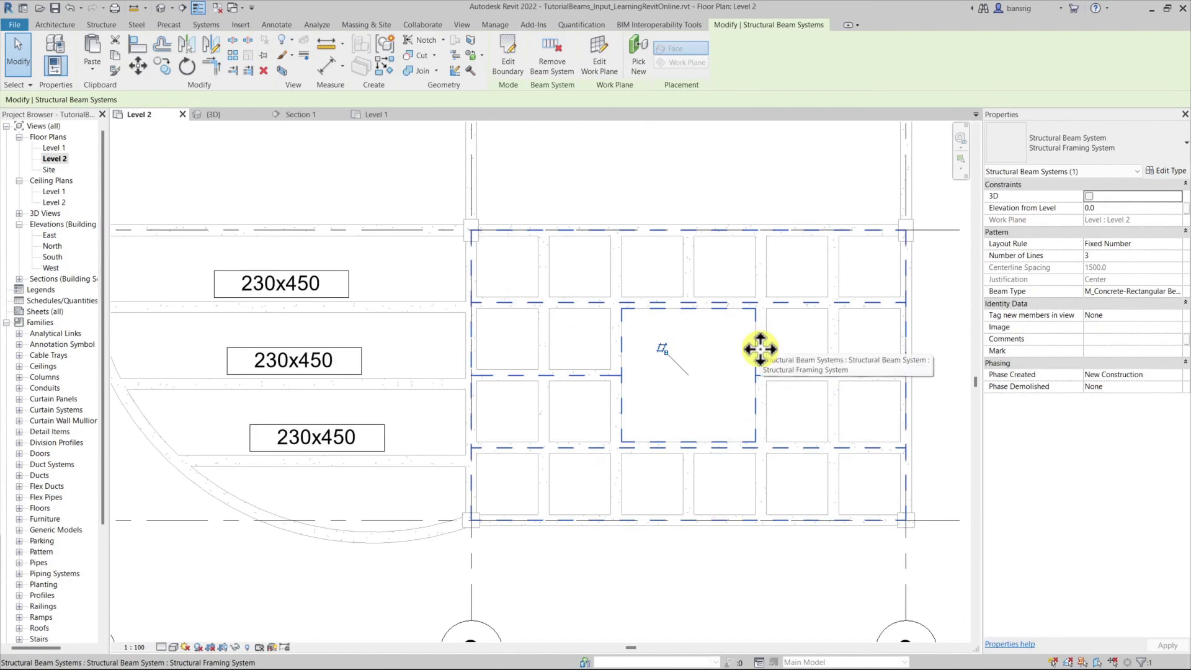
click(162, 8)
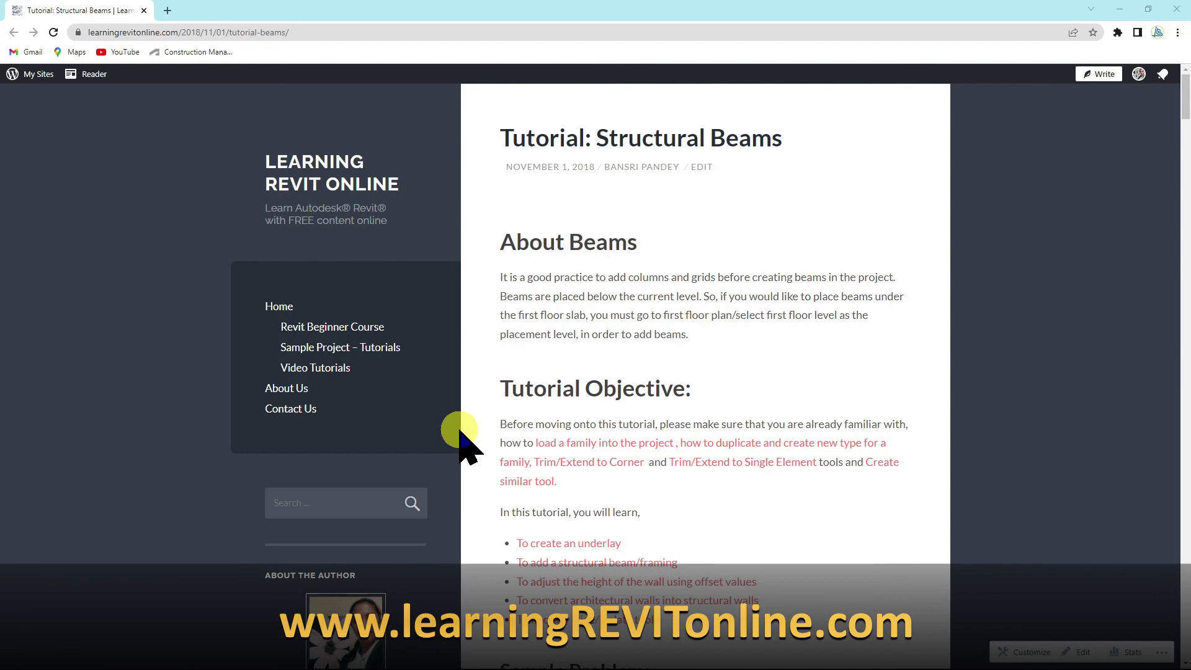
Scroll the Structural Beams tutorial down to step 8, about extending a beam to the column centre
scroll(499, 420, down, 3)
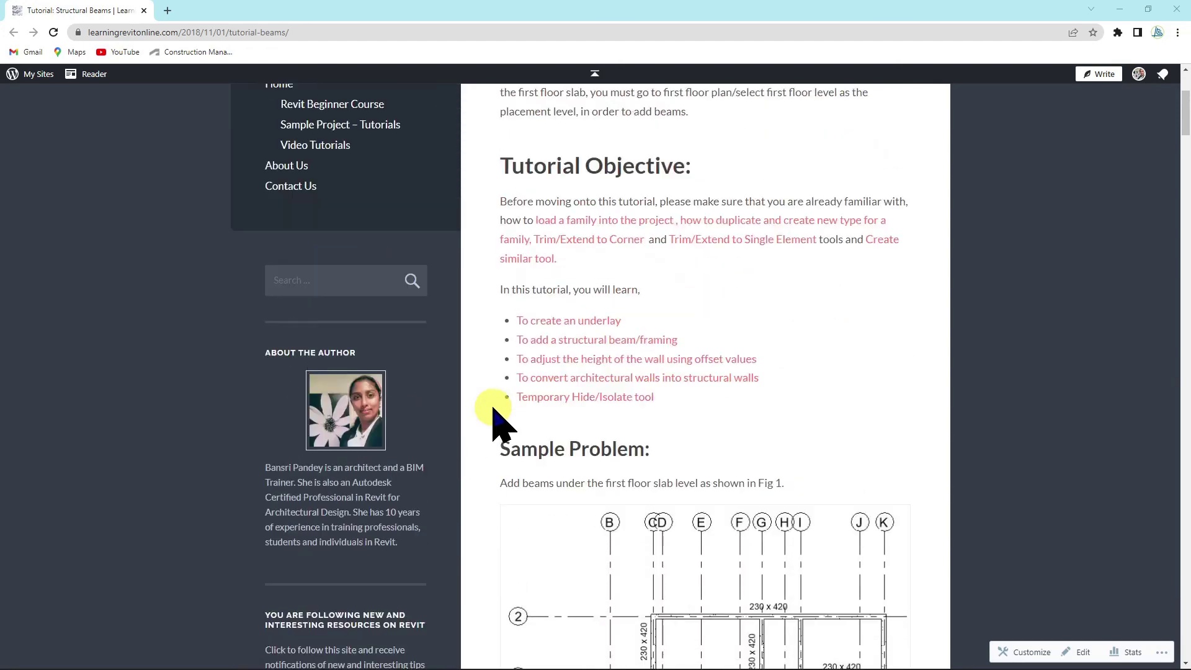
scroll(496, 418, up, 1)
scroll(496, 422, down, 7)
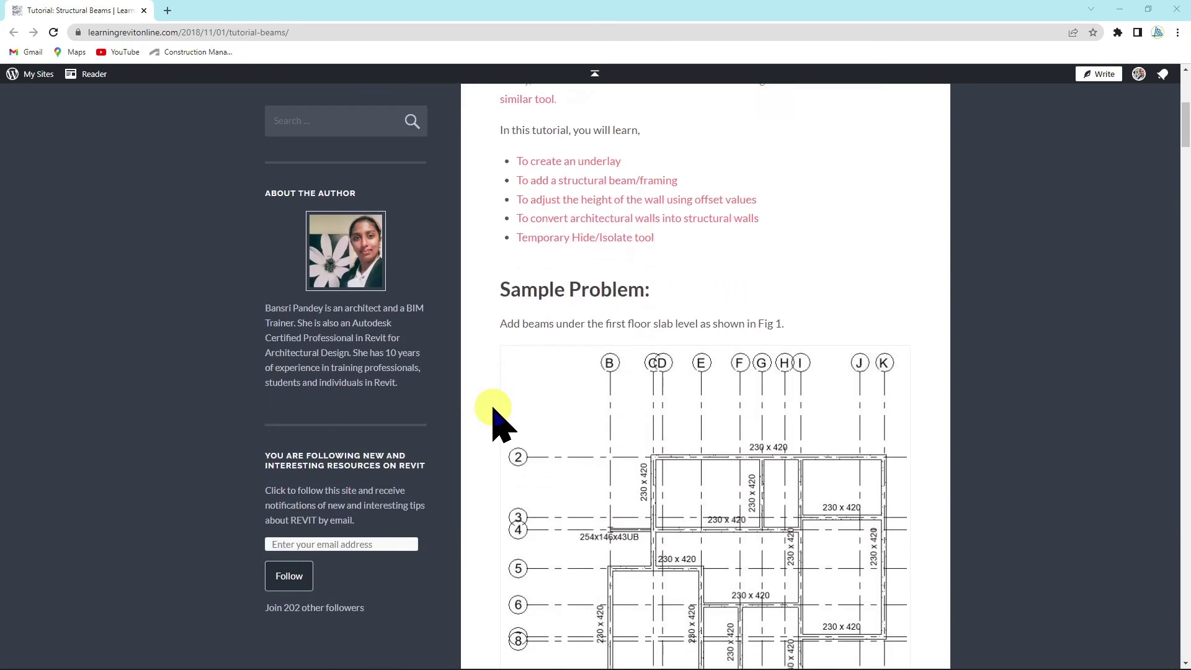
scroll(499, 425, down, 2)
scroll(735, 515, up, 6)
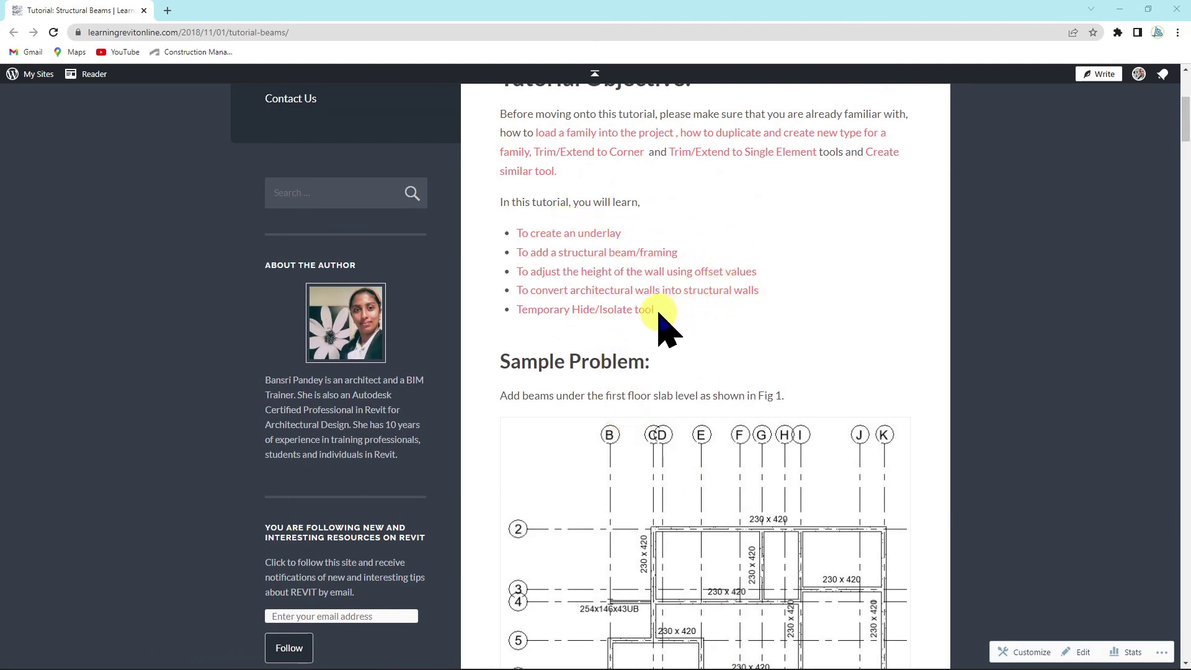
scroll(666, 328, up, 2)
scroll(613, 321, down, 20)
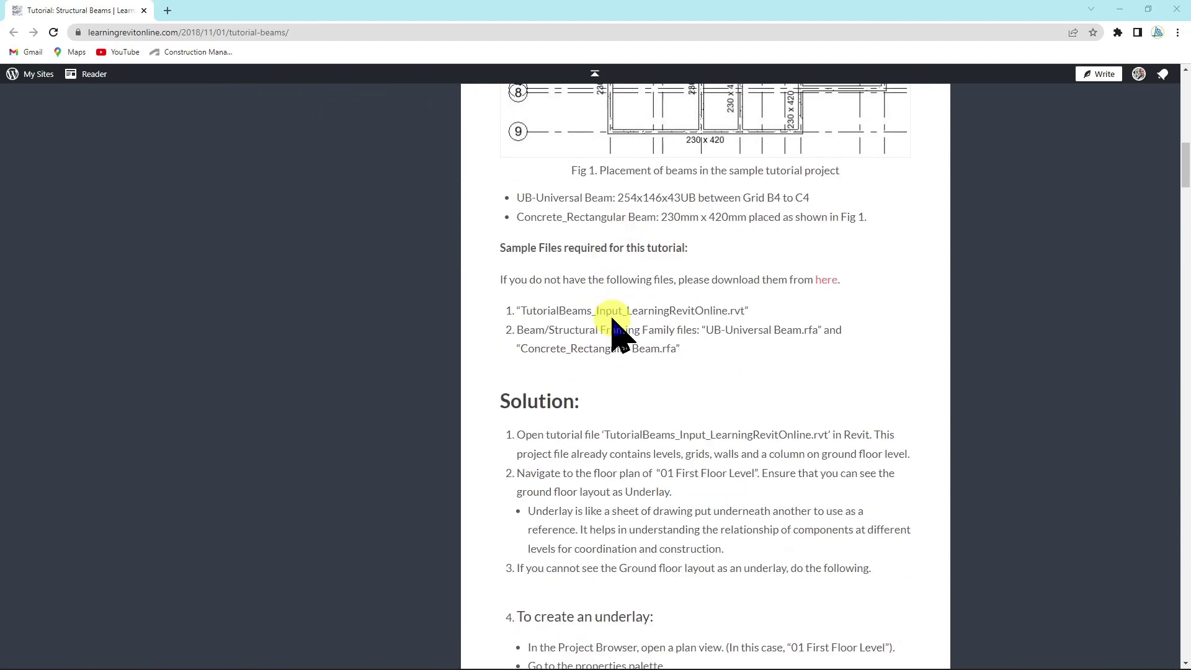
scroll(614, 331, down, 13)
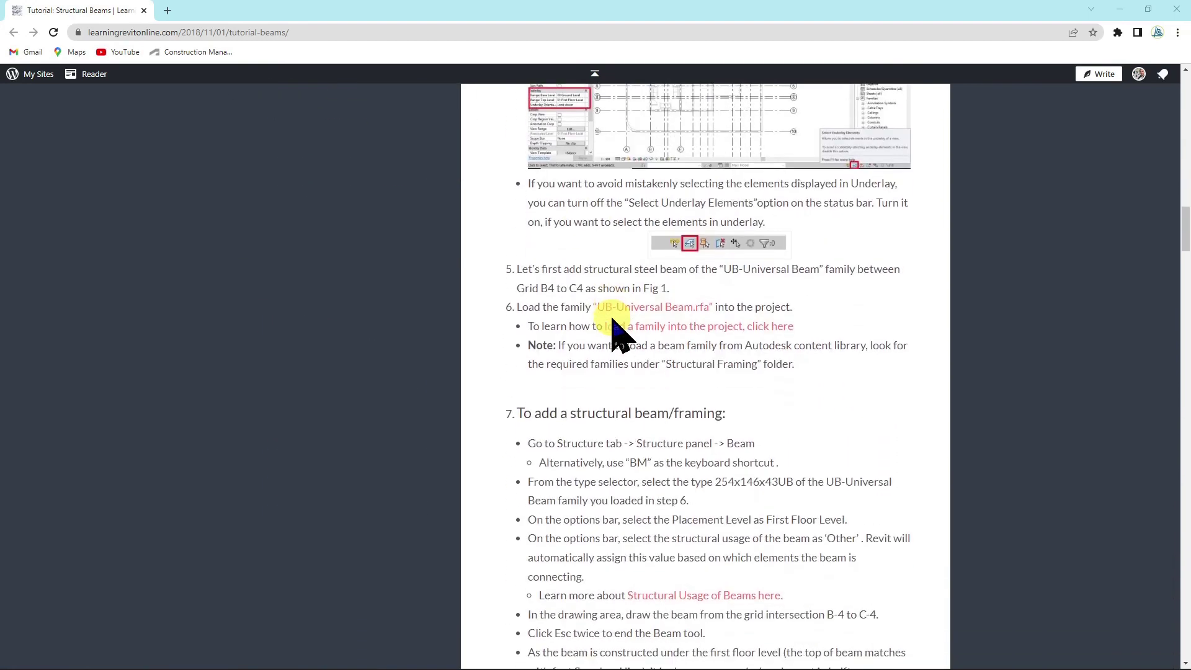
scroll(614, 332, down, 3)
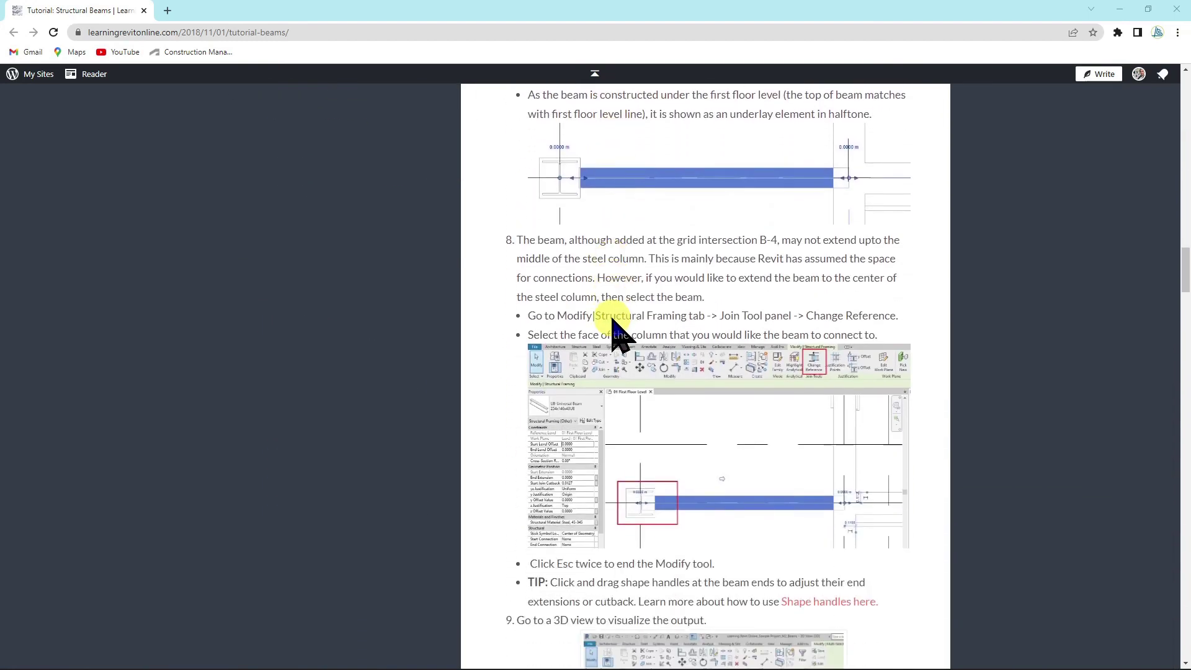